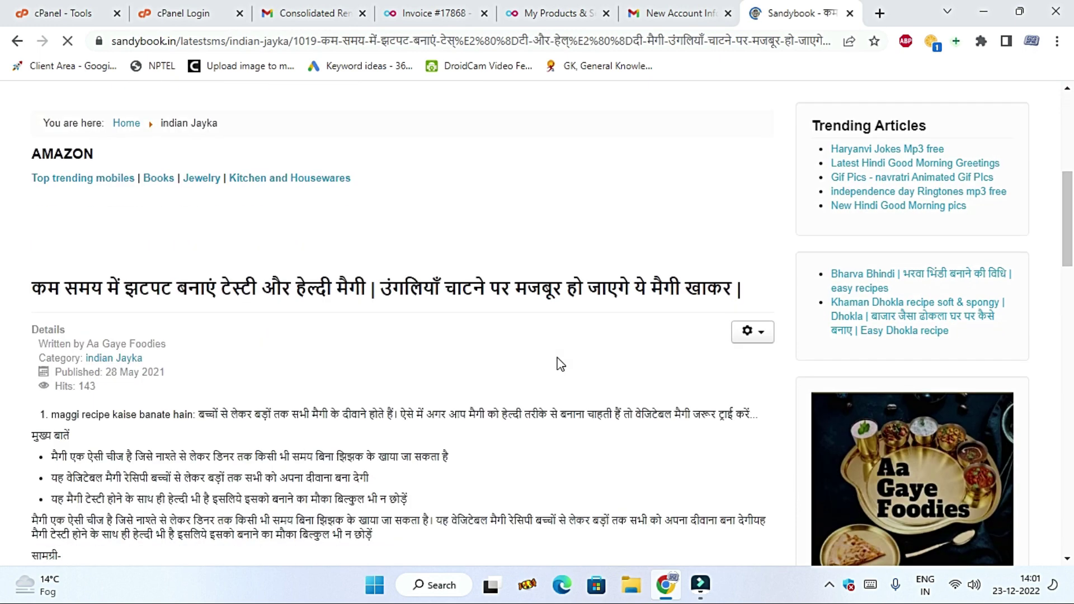
Step: Look through the Maggi recipe article on the Sandybook site, from its ingredients to the embedded video
scroll(562, 365, "down", 4)
scroll(561, 364, "down", 11)
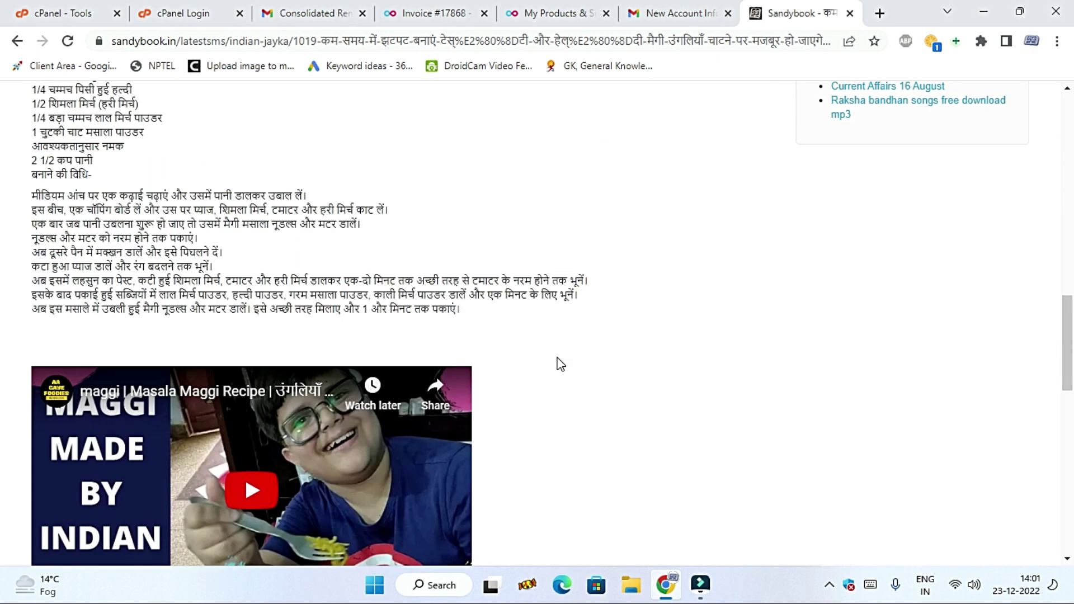
scroll(599, 348, "up", 10)
scroll(600, 348, "up", 12)
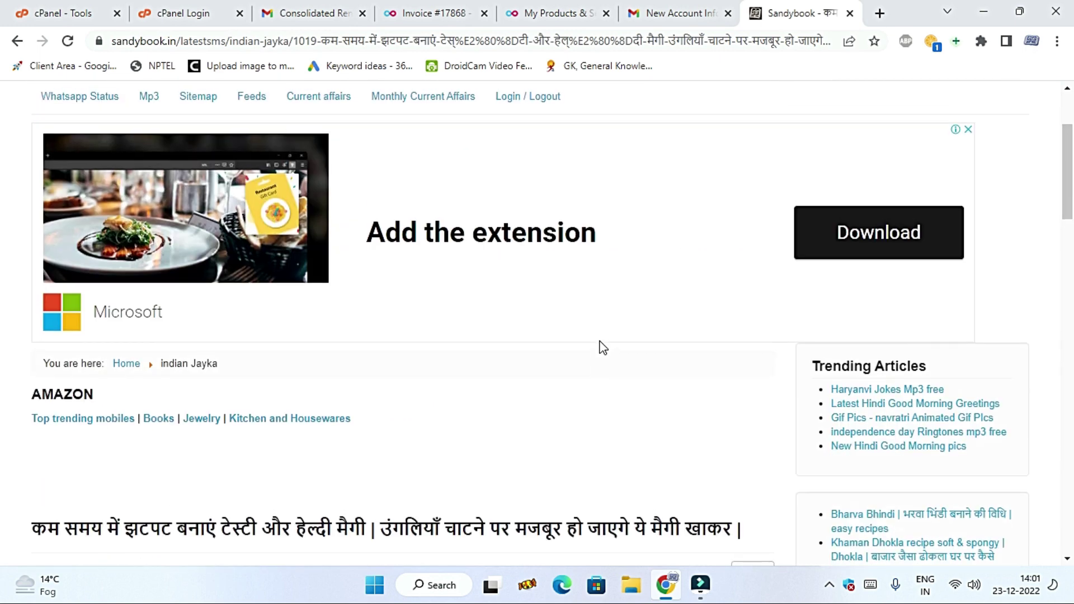
Step: Open the Crypto World section of the site and look over its topics and the Tech subcategories
left_click(193, 193)
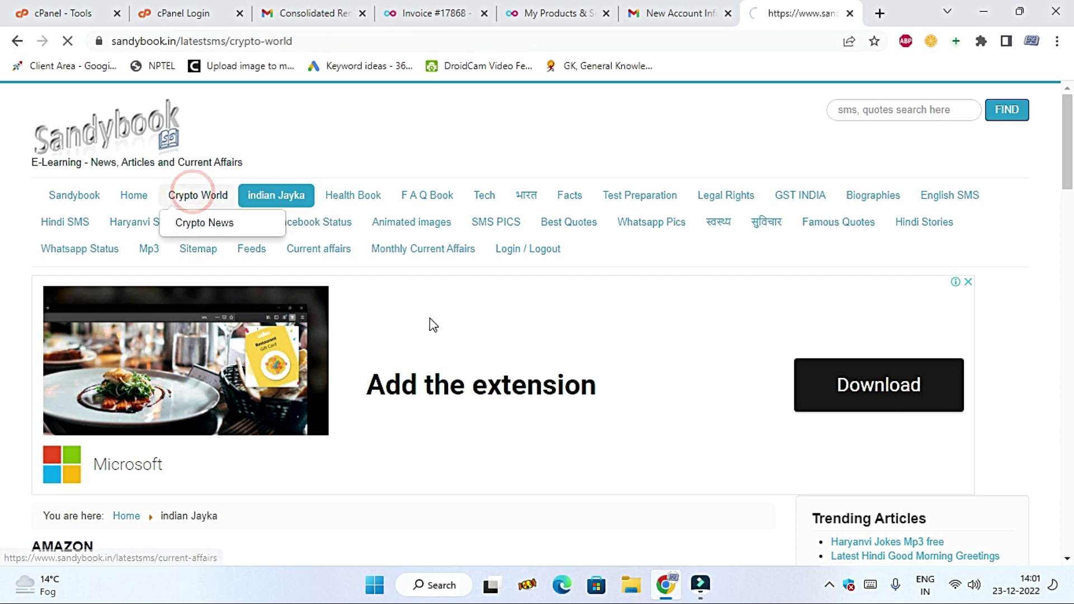
scroll(623, 351, "down", 12)
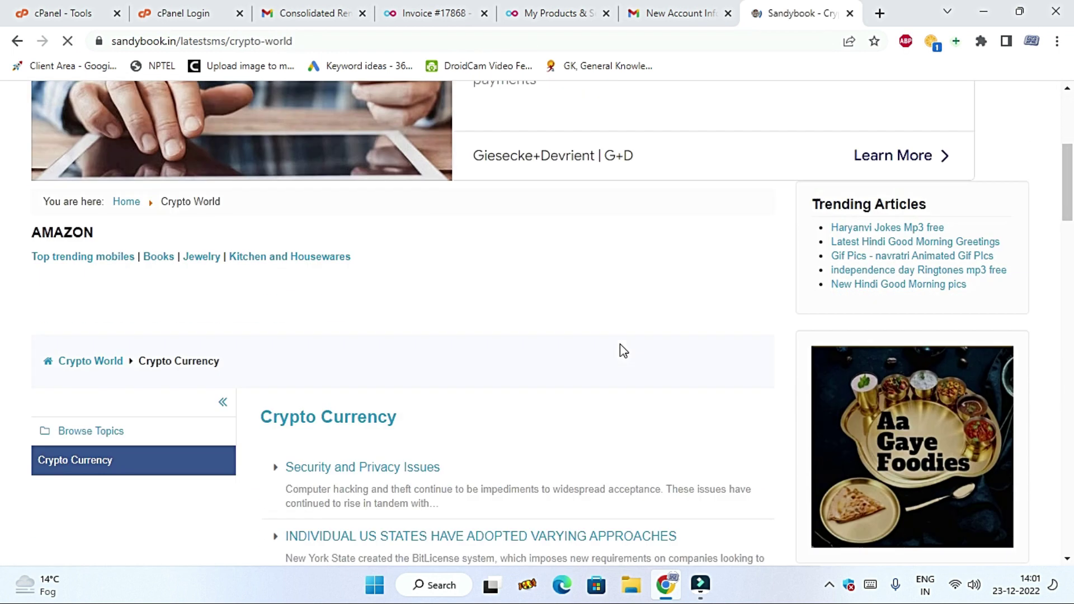
scroll(621, 352, "up", 12)
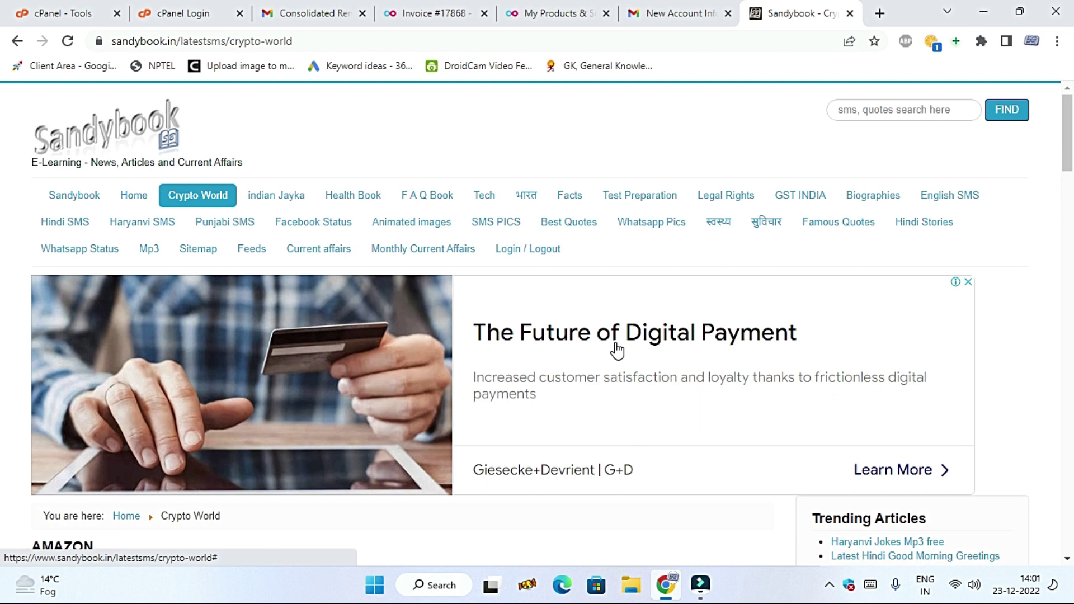
mouse_move(488, 207)
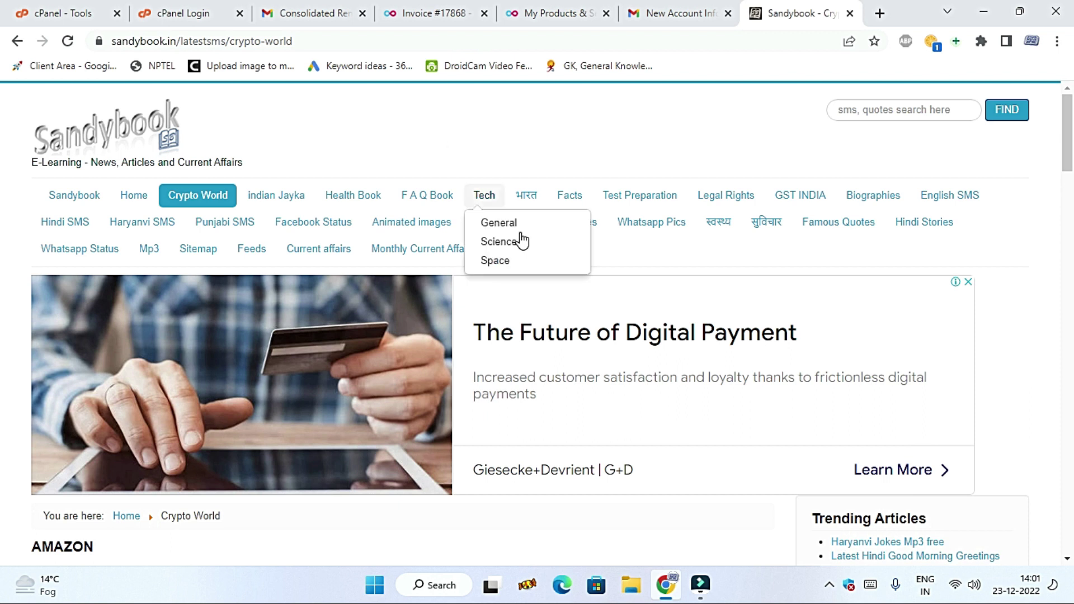
scroll(706, 330, "down", 8)
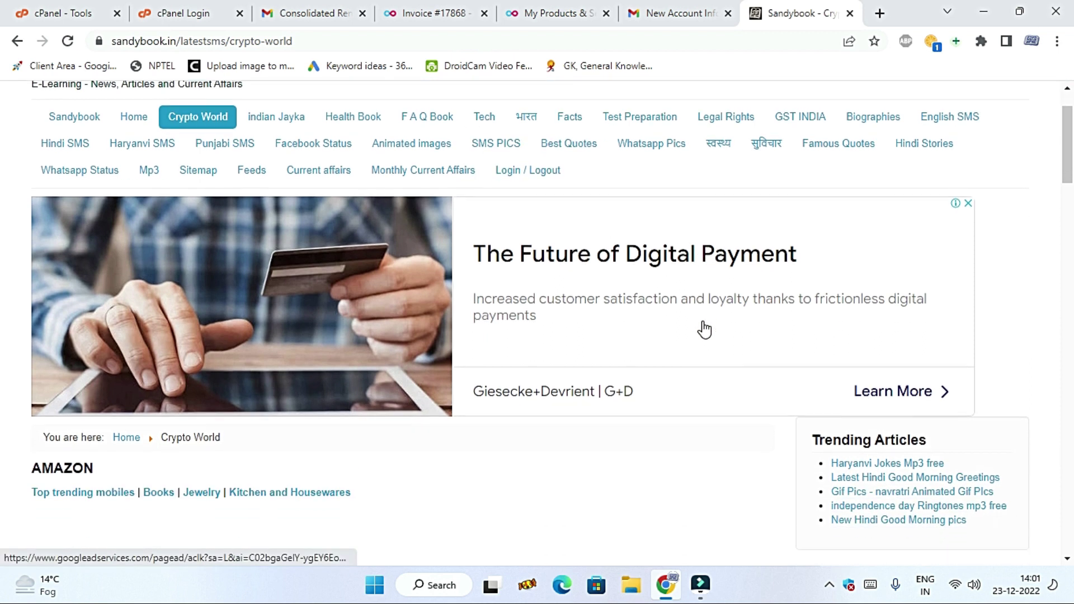
scroll(351, 391, "up", 8)
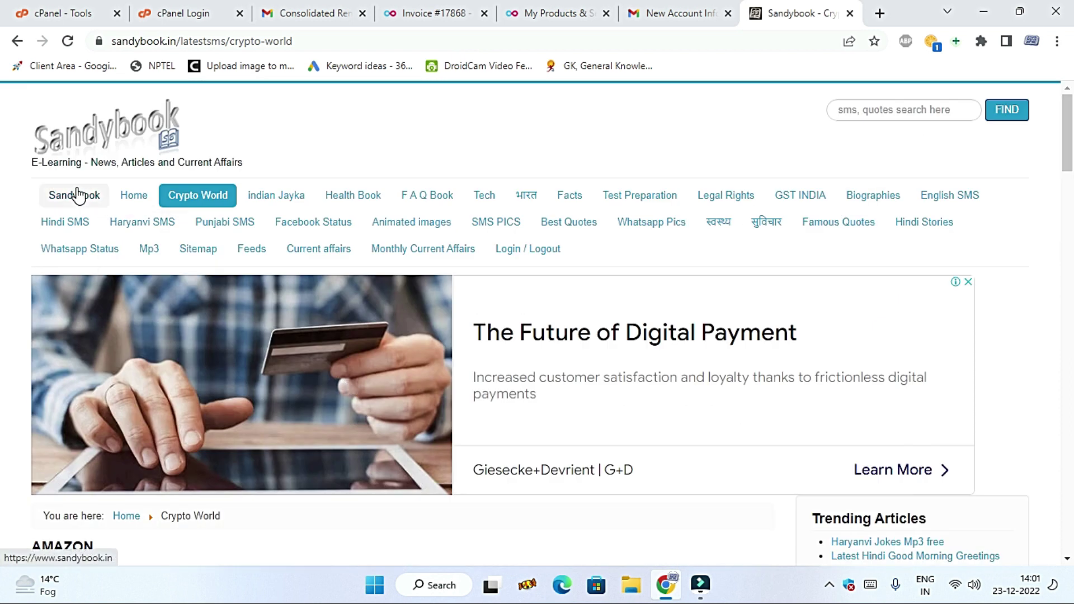
Step: Open the main Sandybook site, look it over, and return to the Crypto World page
left_click(76, 194)
scroll(462, 274, "down", 3)
scroll(463, 278, "up", 3)
left_click(678, 11)
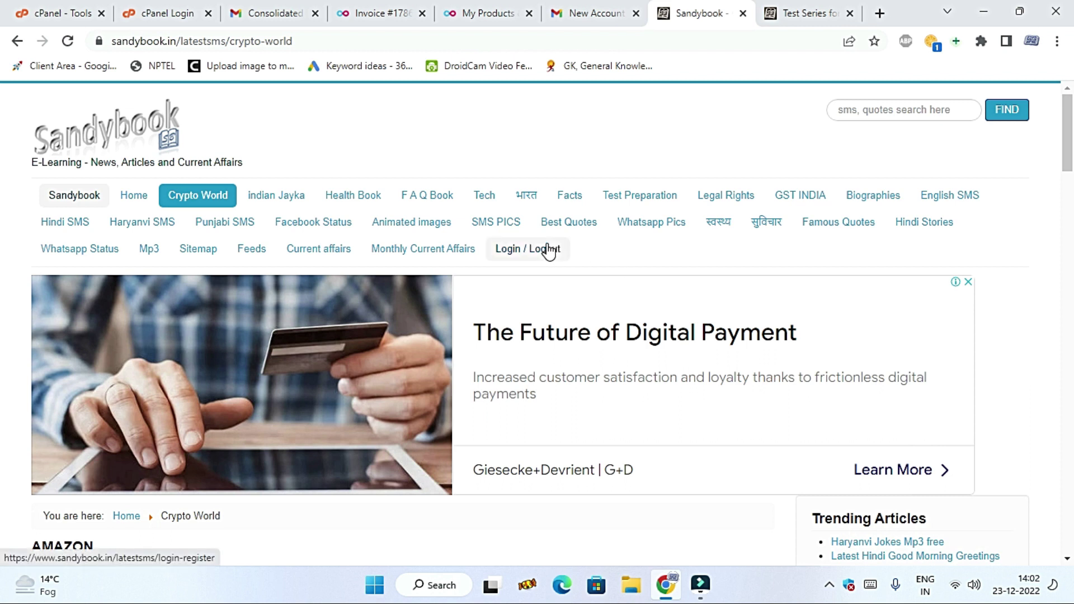
scroll(655, 264, "down", 5)
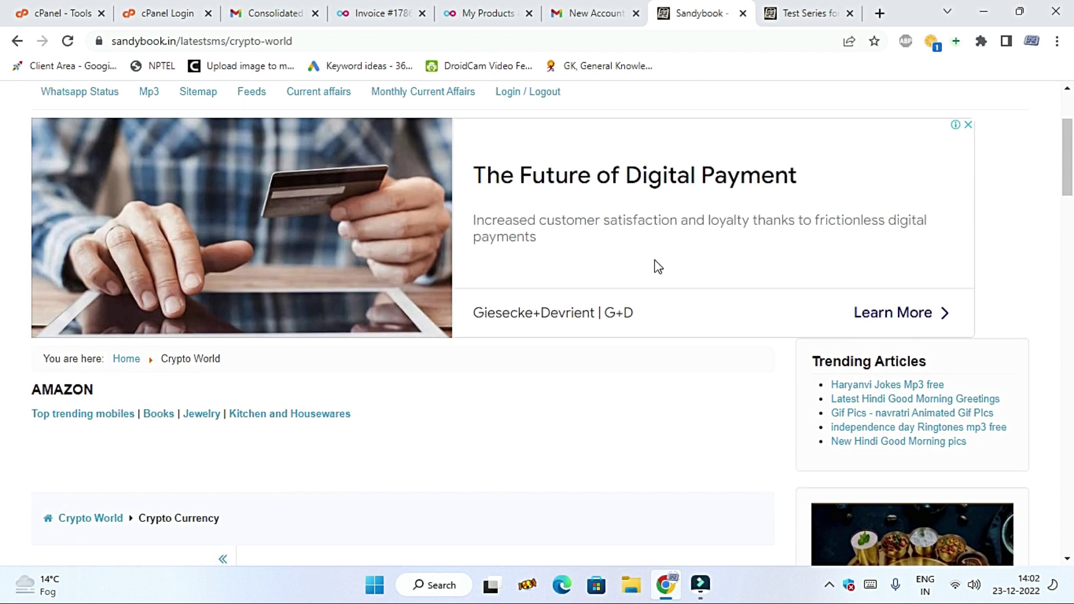
scroll(650, 257, "up", 7)
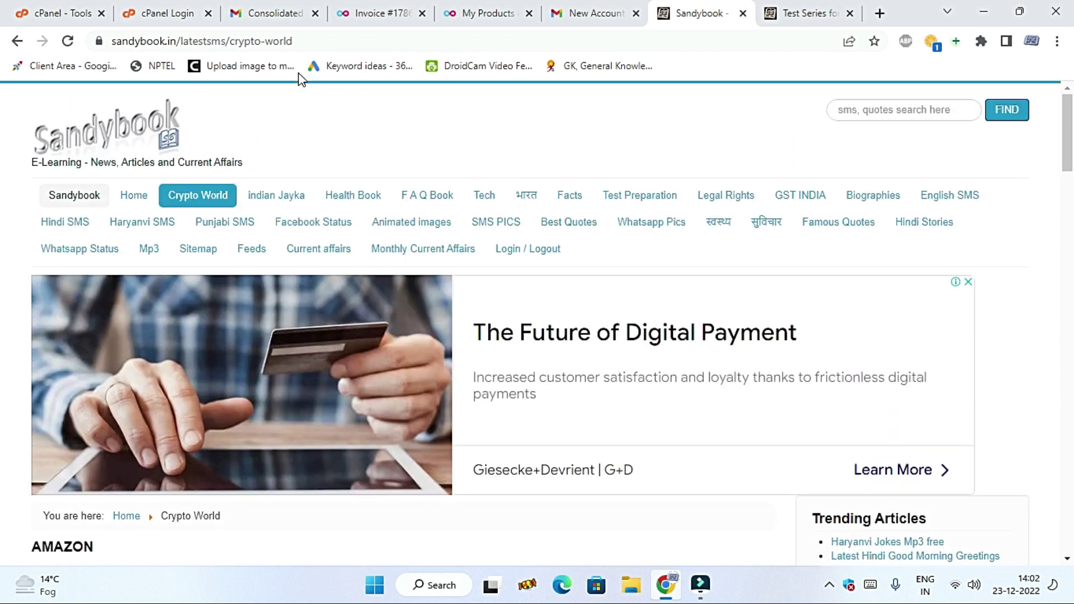
Step: Switch to the hosting renewal e-mail in Gmail and highlight the expiry date of the Multi Domain Hosting order
left_click(269, 16)
scroll(330, 276, "down", 3)
scroll(331, 276, "up", 3)
scroll(330, 276, "down", 5)
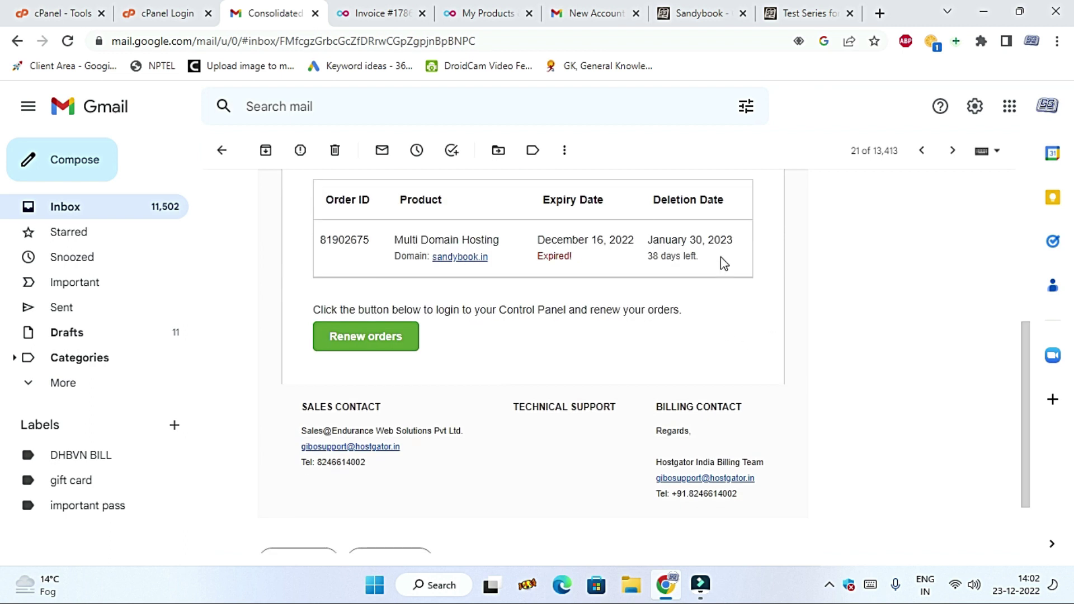
left_click_drag(539, 240, 632, 241)
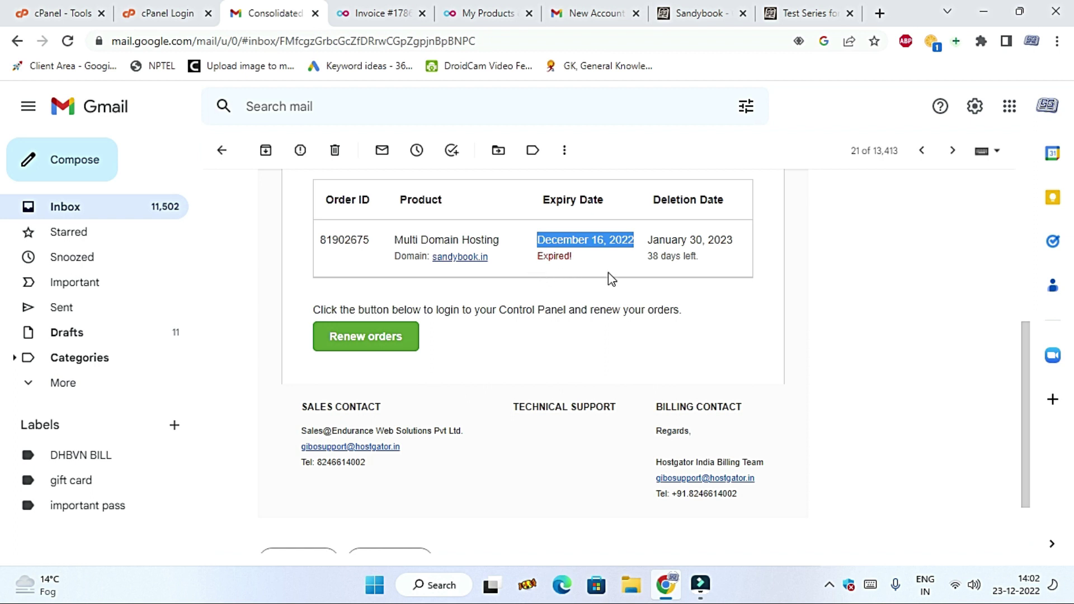
Step: Go to the order list from the renewal e-mail and open the sandybook.in Multi Domain Linux Hosting order
left_click(395, 337)
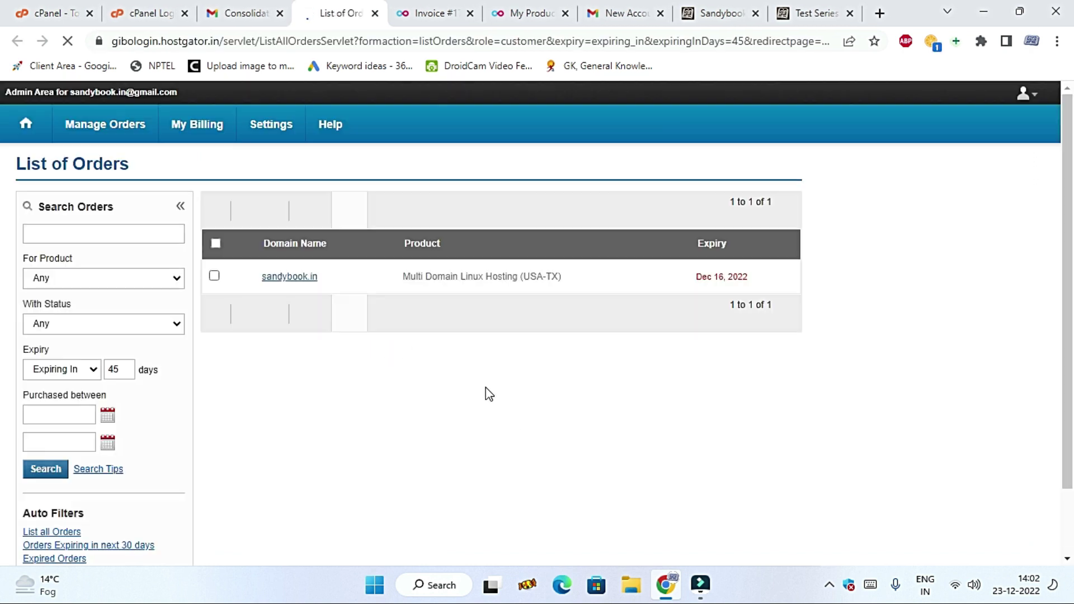
left_click(277, 281)
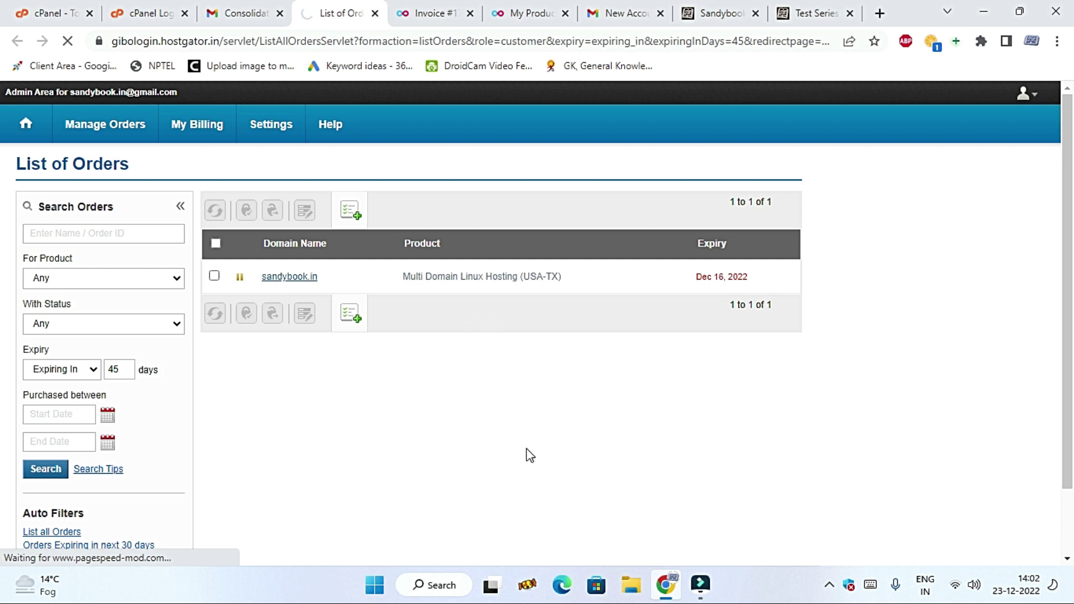
scroll(525, 448, "up", 2)
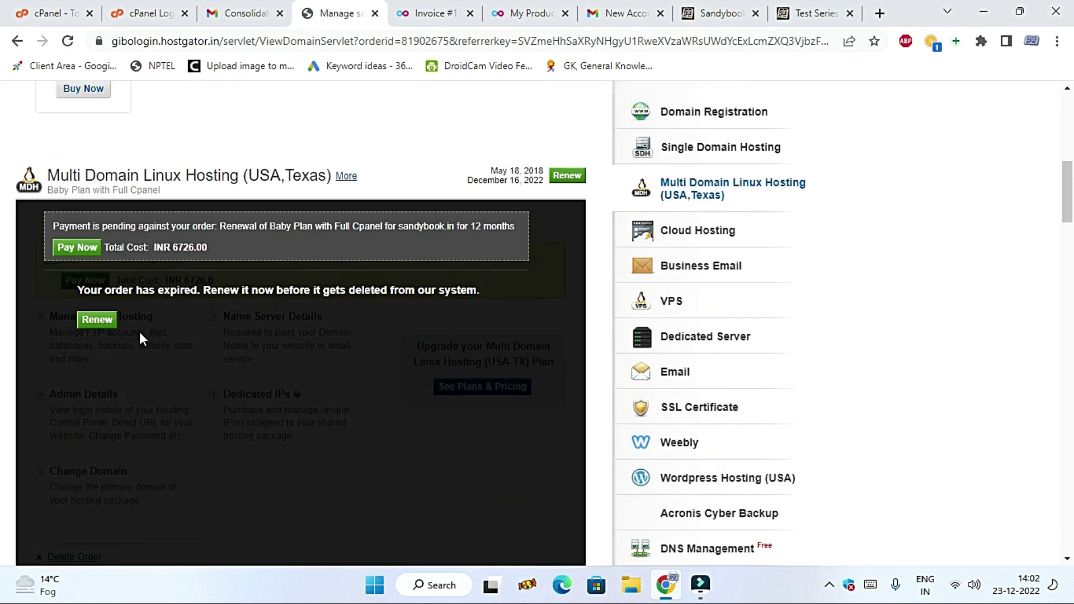
Step: View the renewal period and price for the multi-domain hosting, dismiss the renewal, and highlight the pending order's total cost
left_click(94, 321)
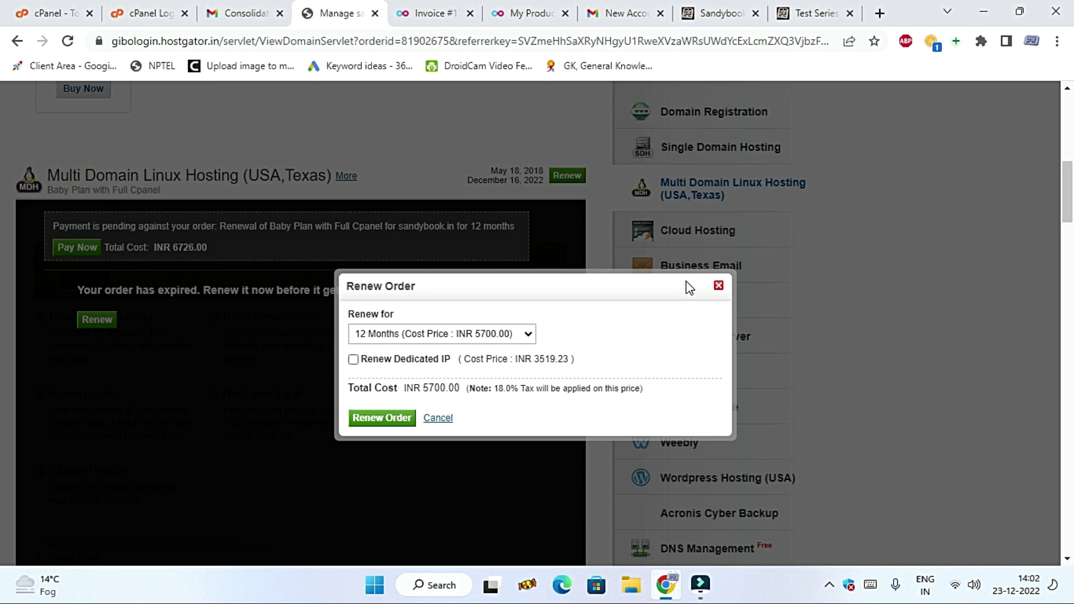
left_click(711, 288)
scroll(297, 404, "down", 1)
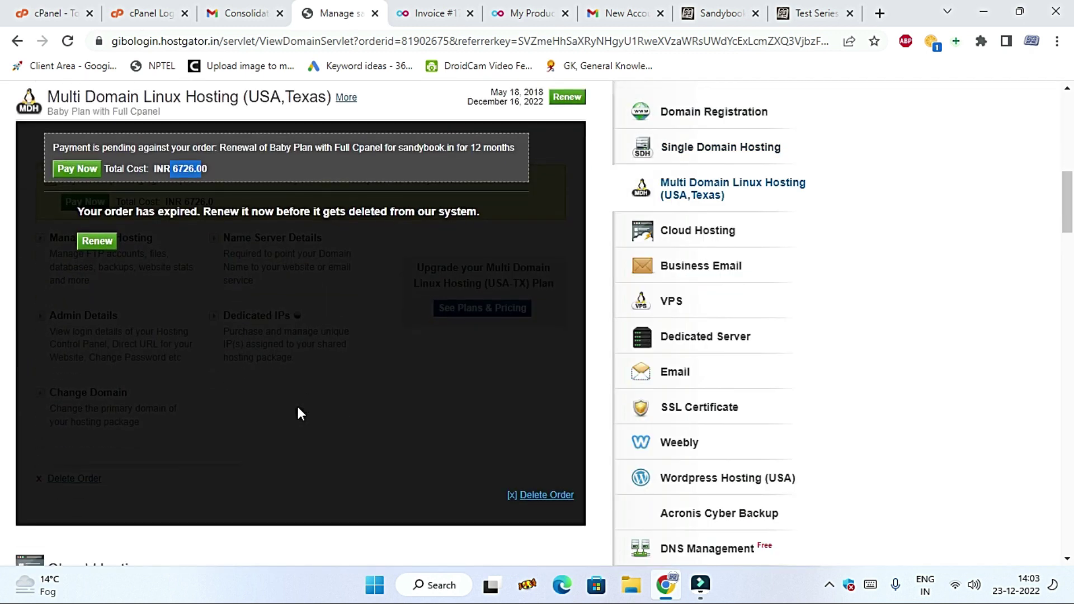
scroll(298, 412, "up", 2)
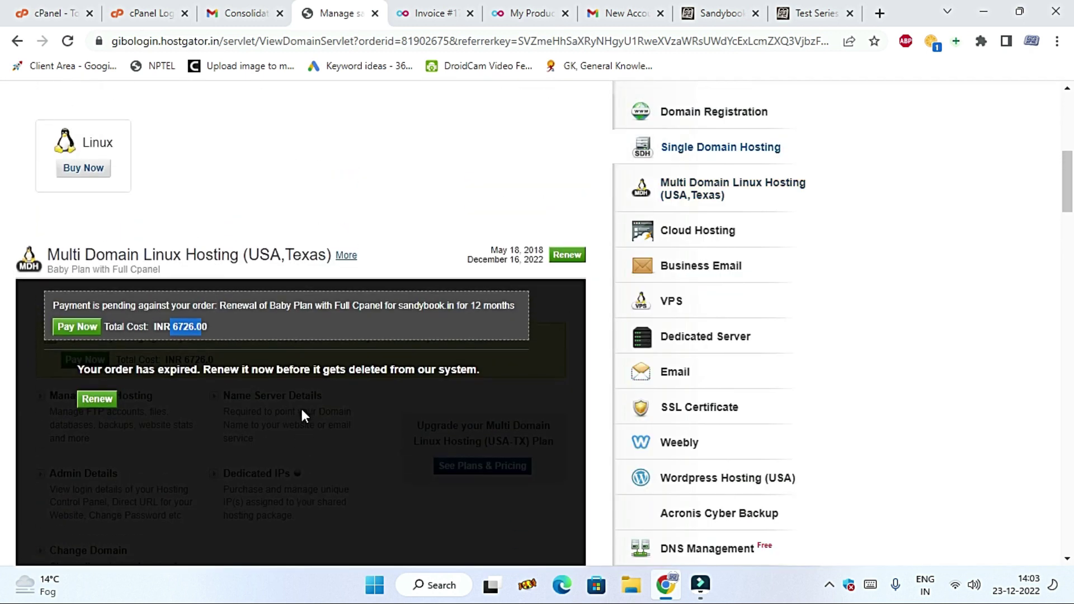
Step: Examine the sandybook.in order page, comparing the hosting sections with the domain registration details and dates
scroll(300, 406, "up", 3)
scroll(301, 406, "down", 3)
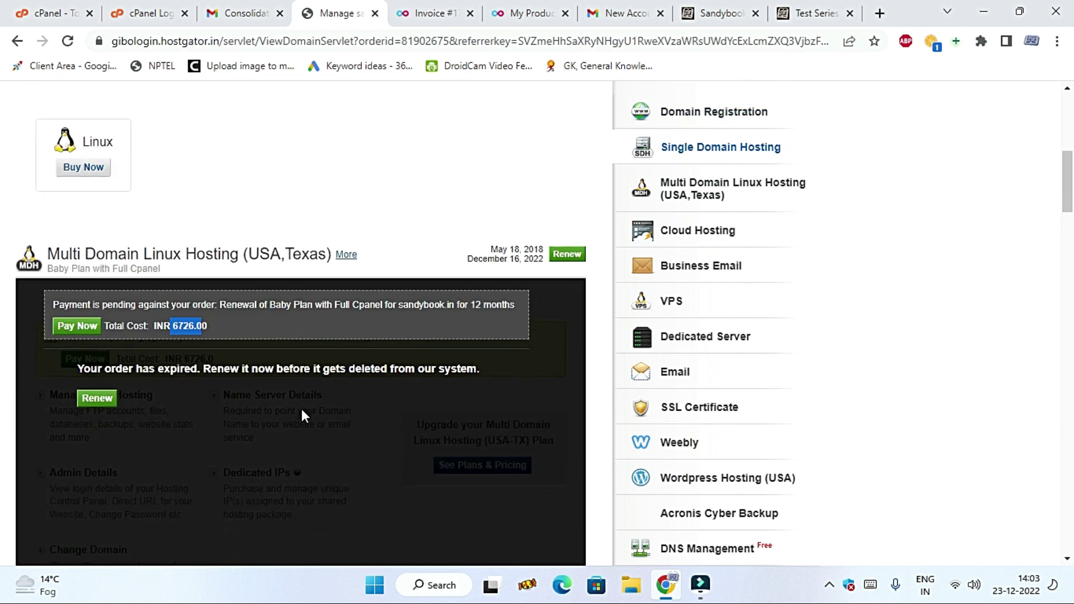
scroll(297, 409, "down", 4)
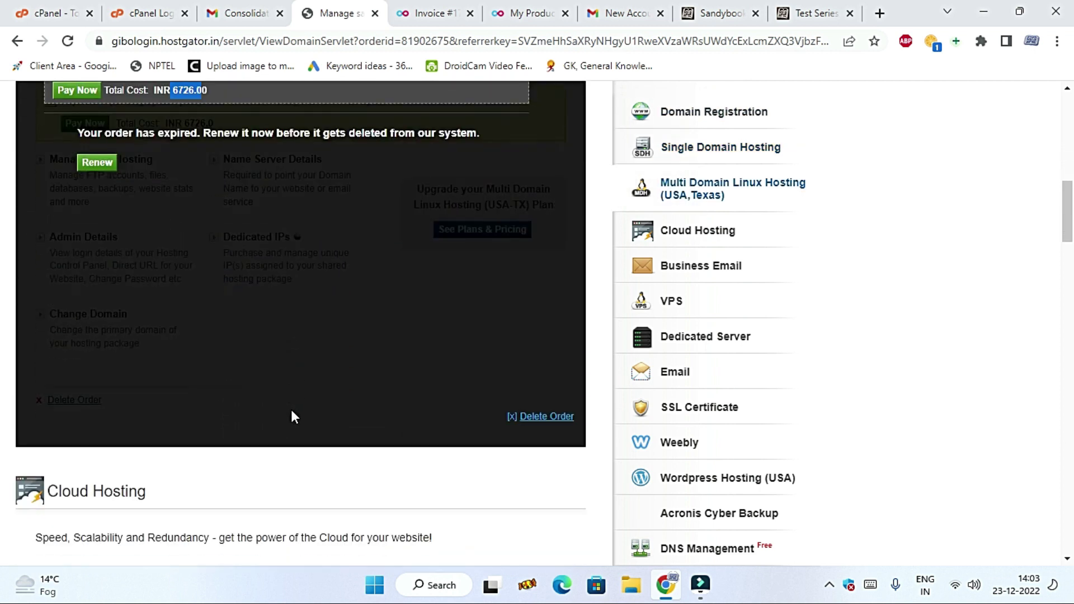
scroll(291, 408, "down", 6)
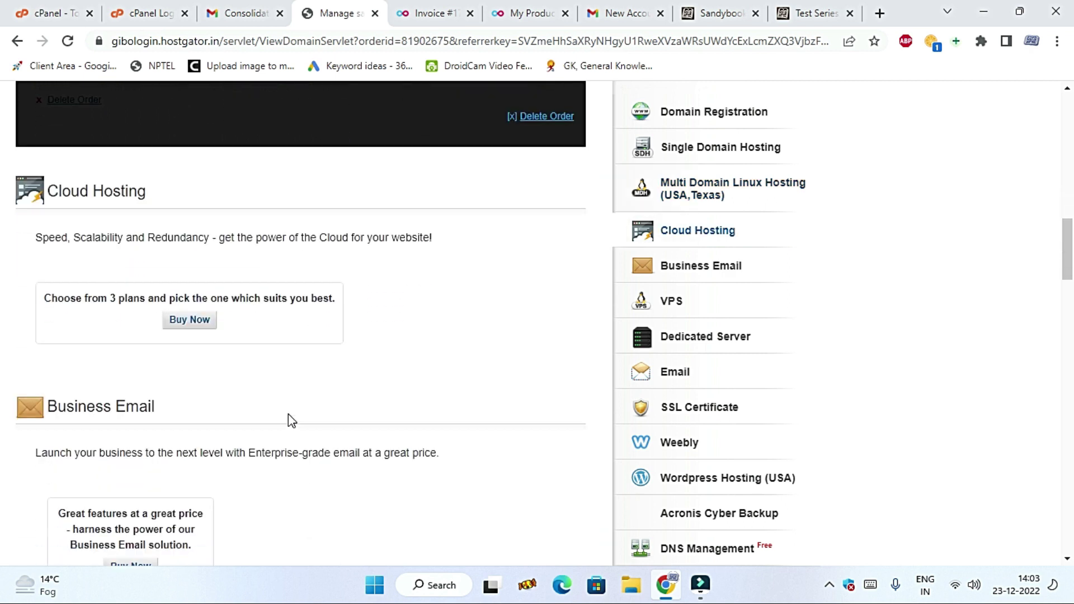
scroll(446, 266, "up", 10)
scroll(446, 254, "down", 1)
scroll(429, 249, "up", 1)
scroll(429, 249, "up", 3)
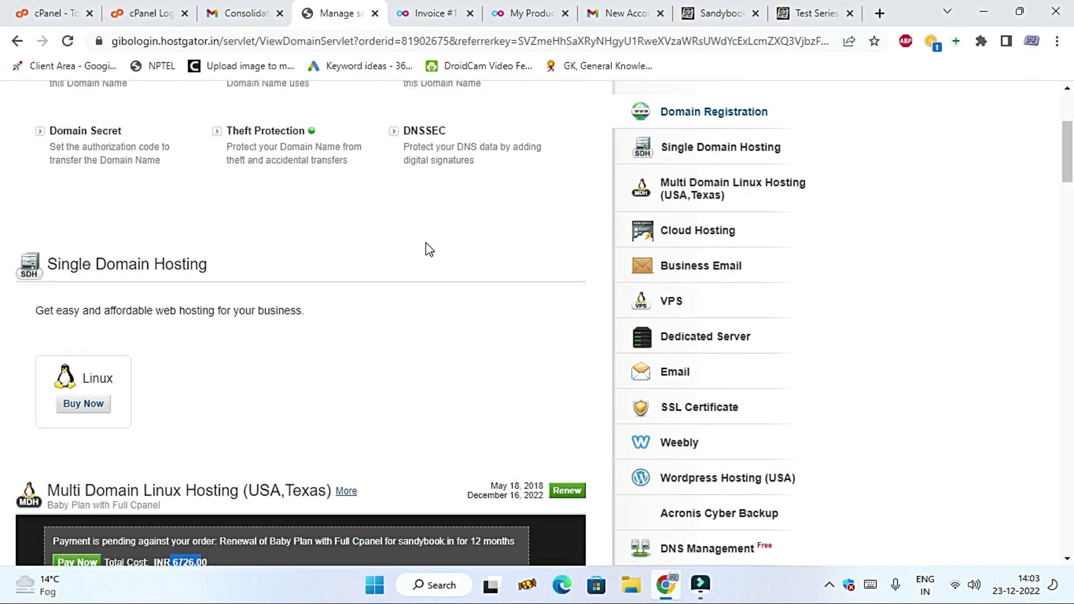
scroll(428, 248, "up", 4)
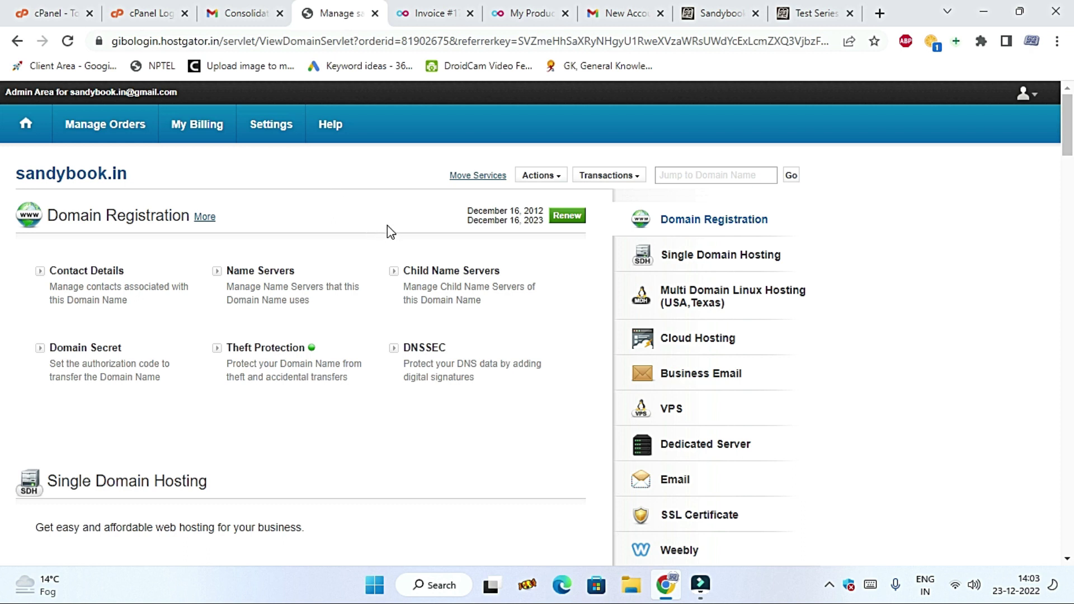
scroll(451, 288, "down", 5)
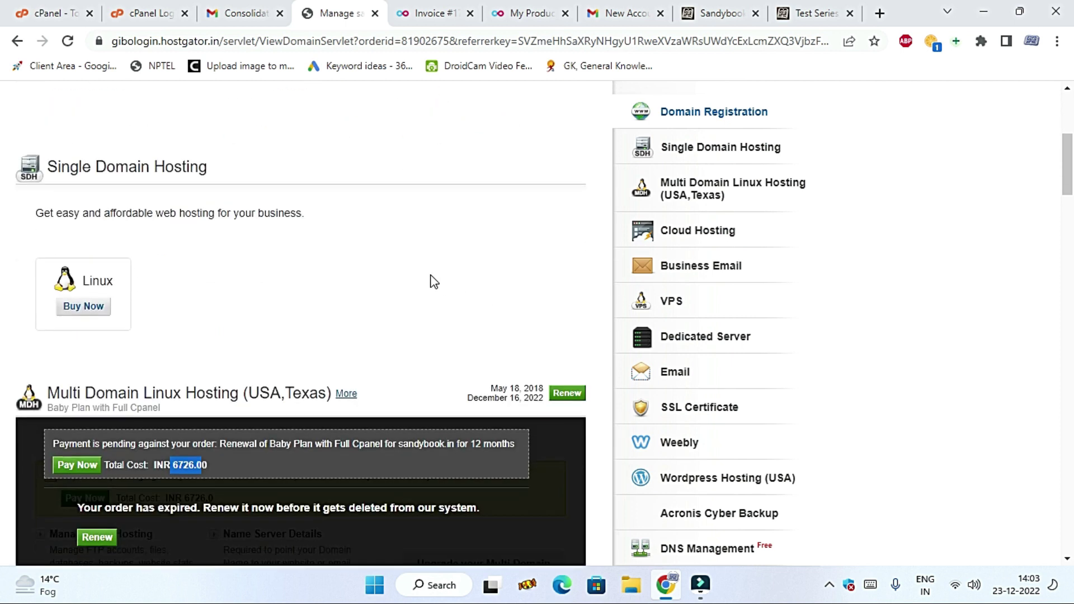
scroll(335, 253, "up", 5)
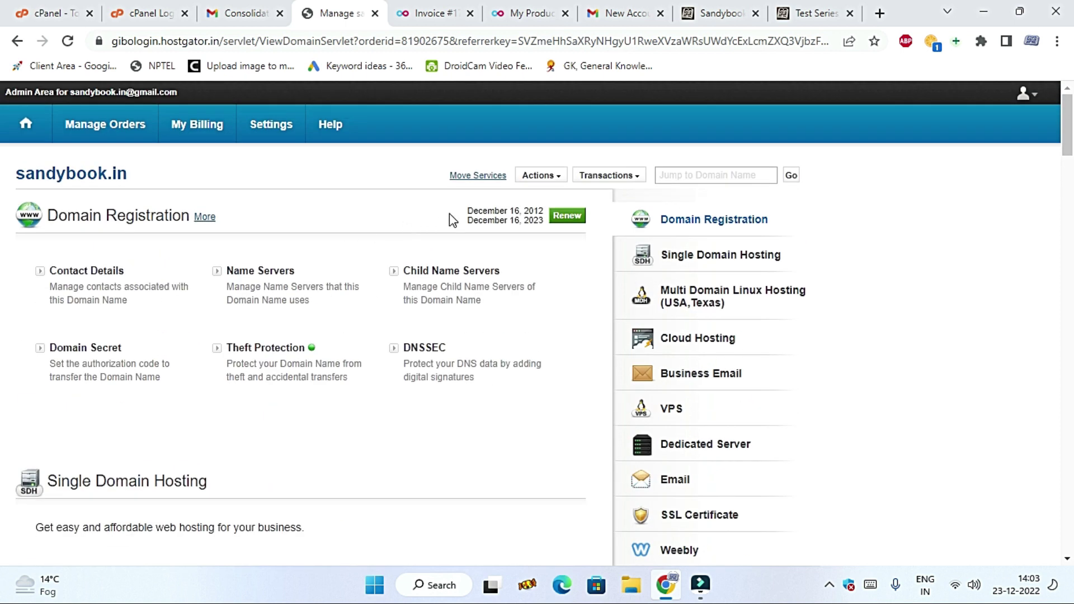
Step: Switch to the paid hosting invoice, highlight viewen.com in its web address, and look over the invoice header
left_click(430, 13)
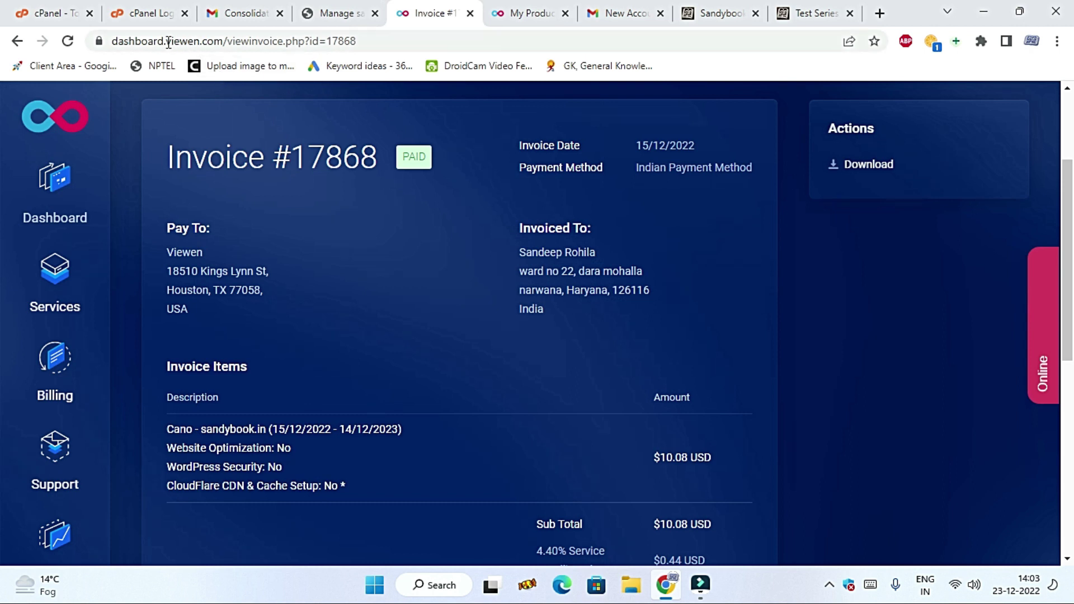
double_click(224, 47)
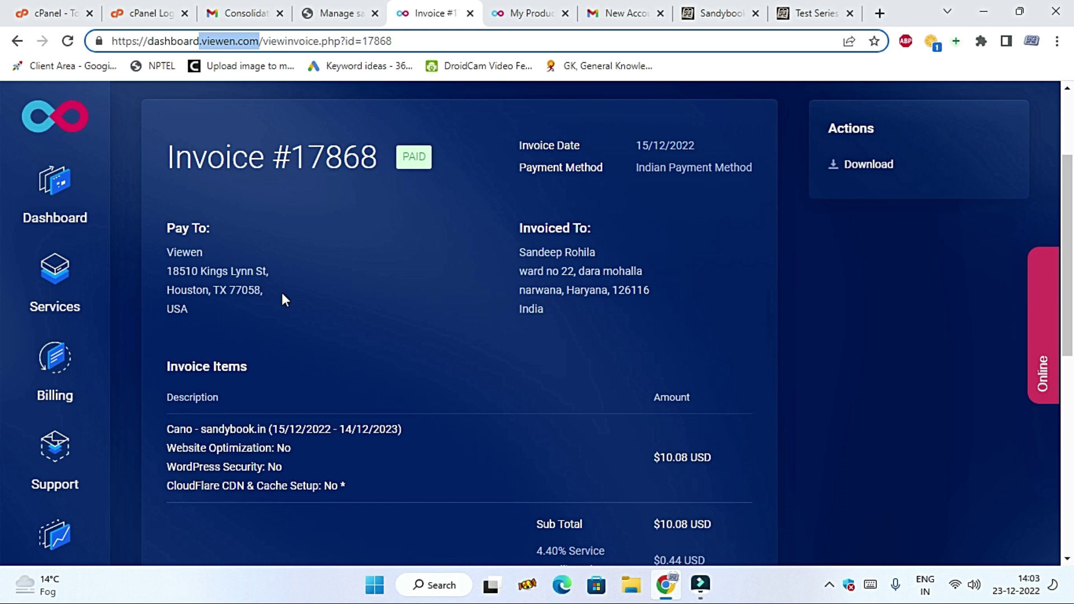
scroll(280, 290, "up", 3)
scroll(663, 353, "down", 2)
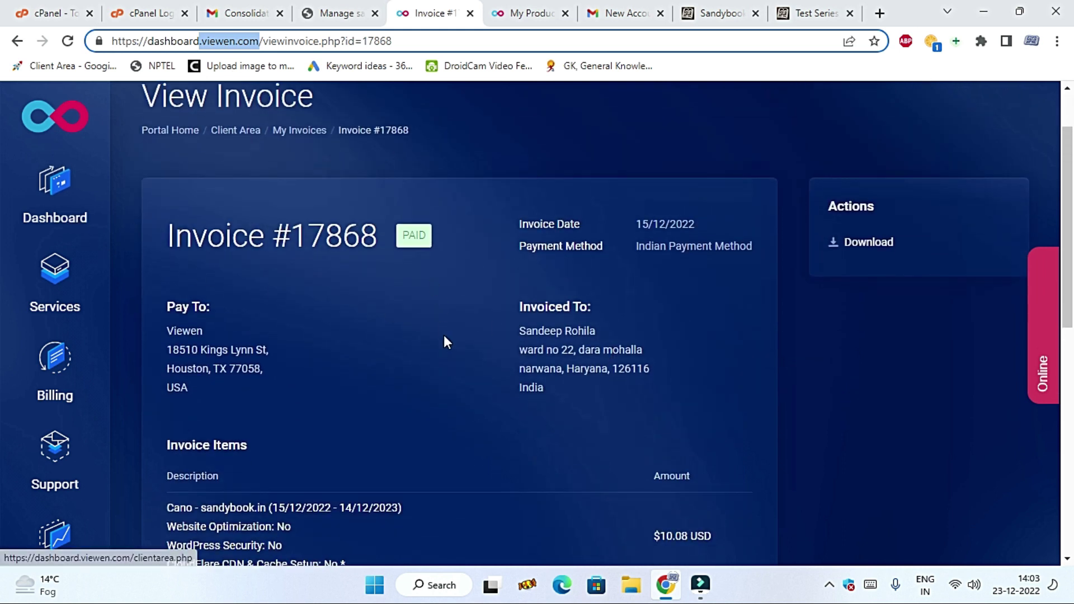
scroll(434, 314, "down", 2)
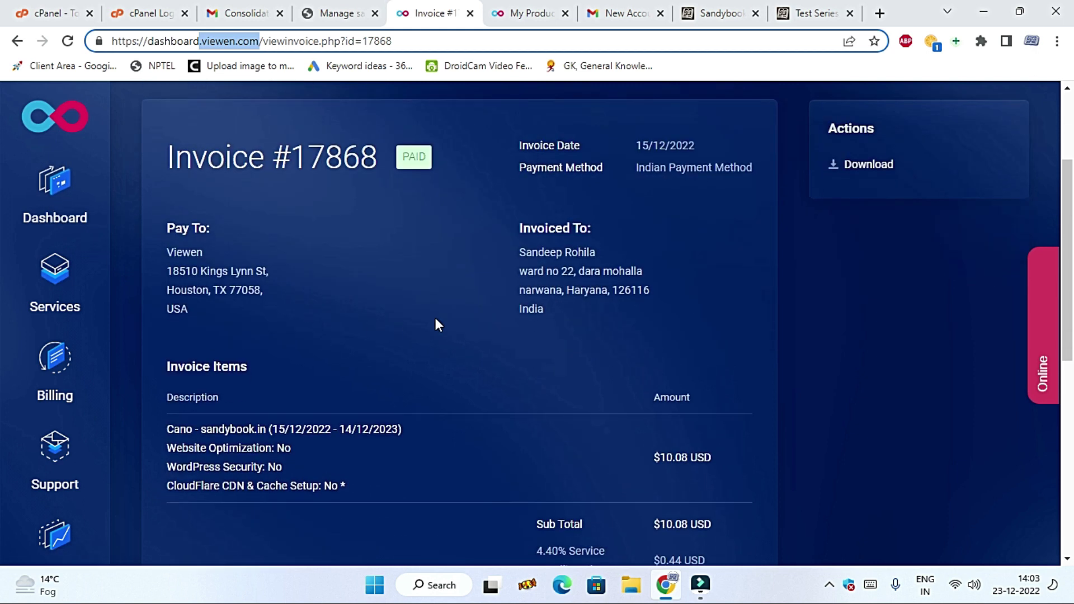
Step: Review the Cano hosting item and charges on the invoice, highlighting the subtotal amount
scroll(437, 316, "down", 4)
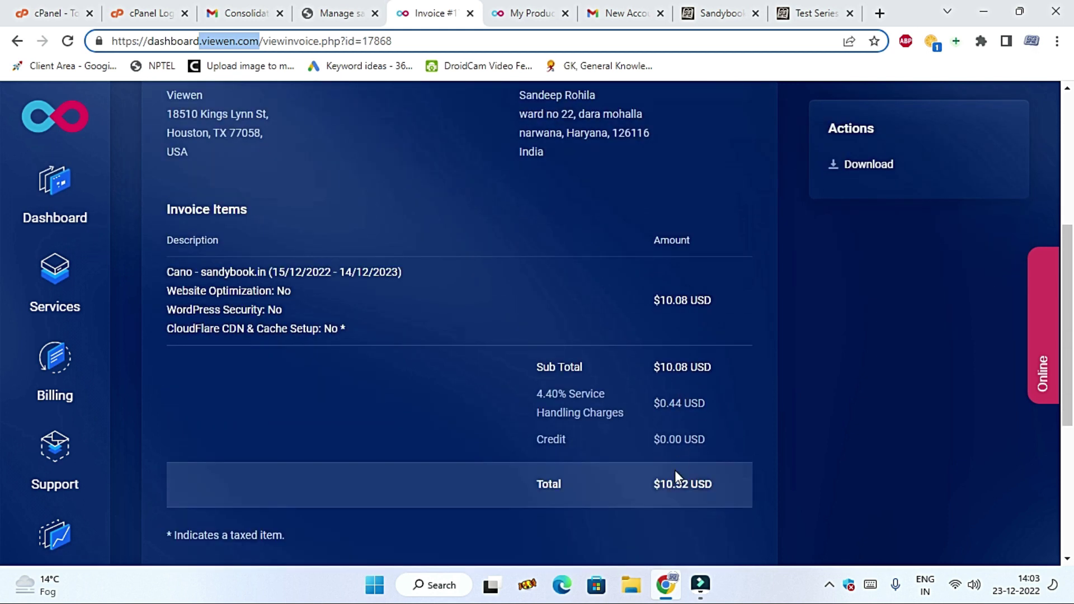
double_click(667, 367)
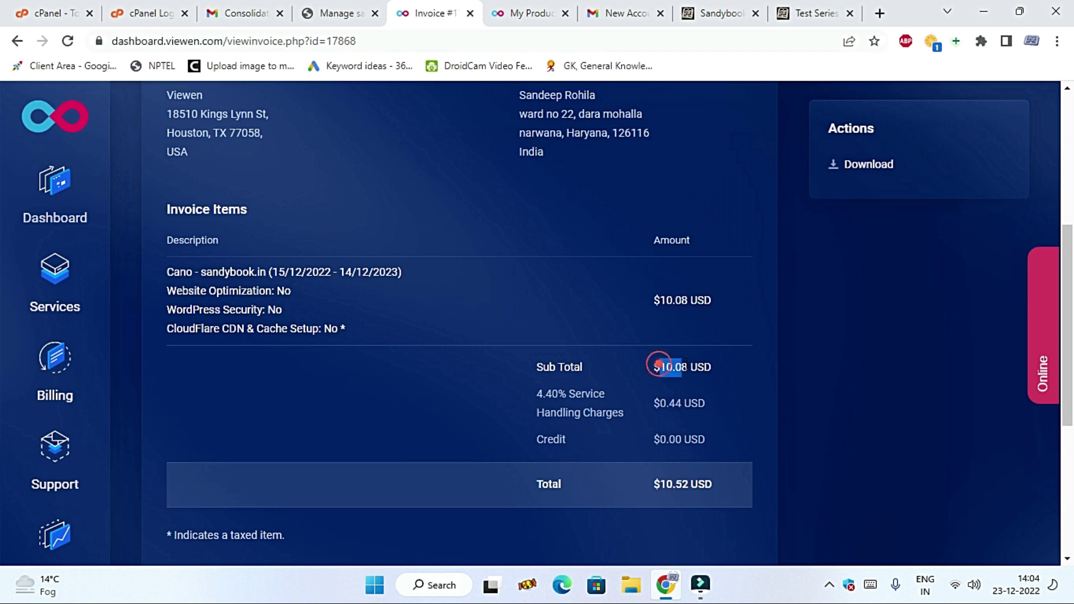
scroll(569, 495, "up", 3)
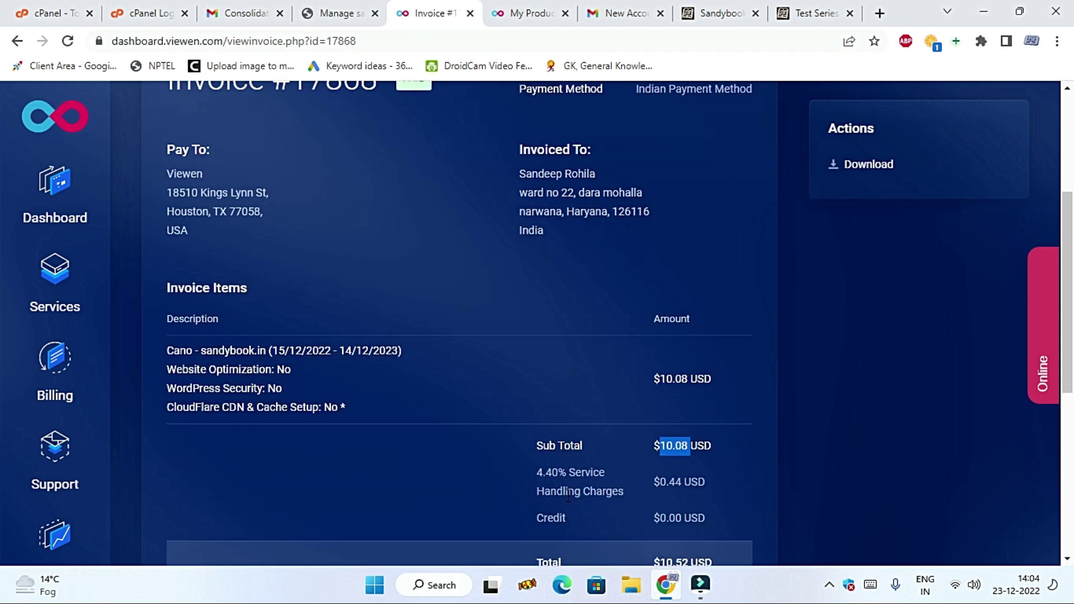
scroll(434, 488, "up", 3)
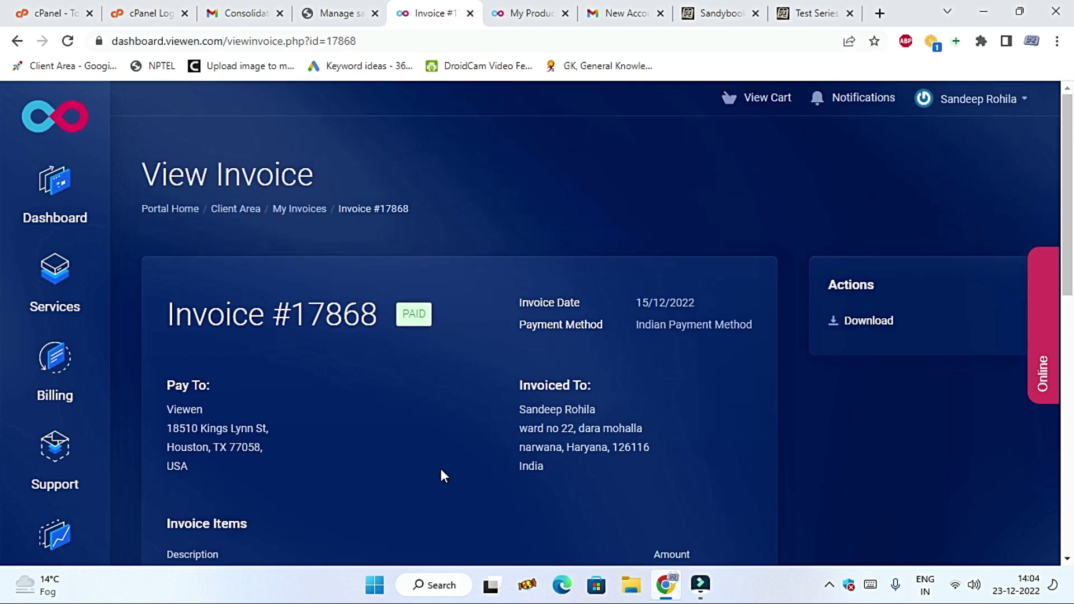
scroll(471, 417, "down", 3)
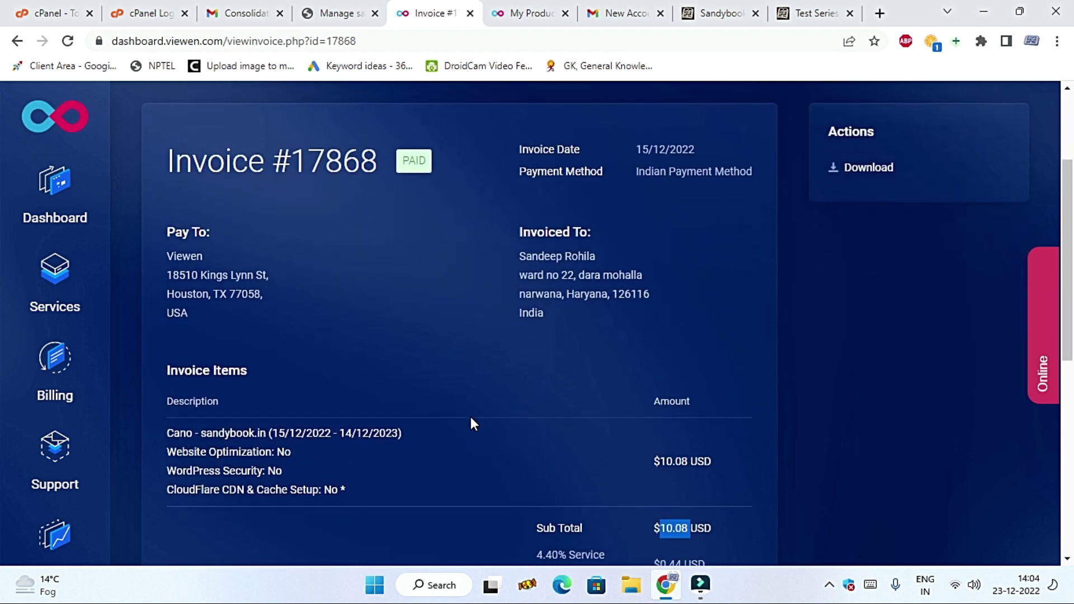
Step: Switch to the hosting account's products list and open the details of the Web Hosting - Cano service for sandybook.in
scroll(471, 417, "up", 3)
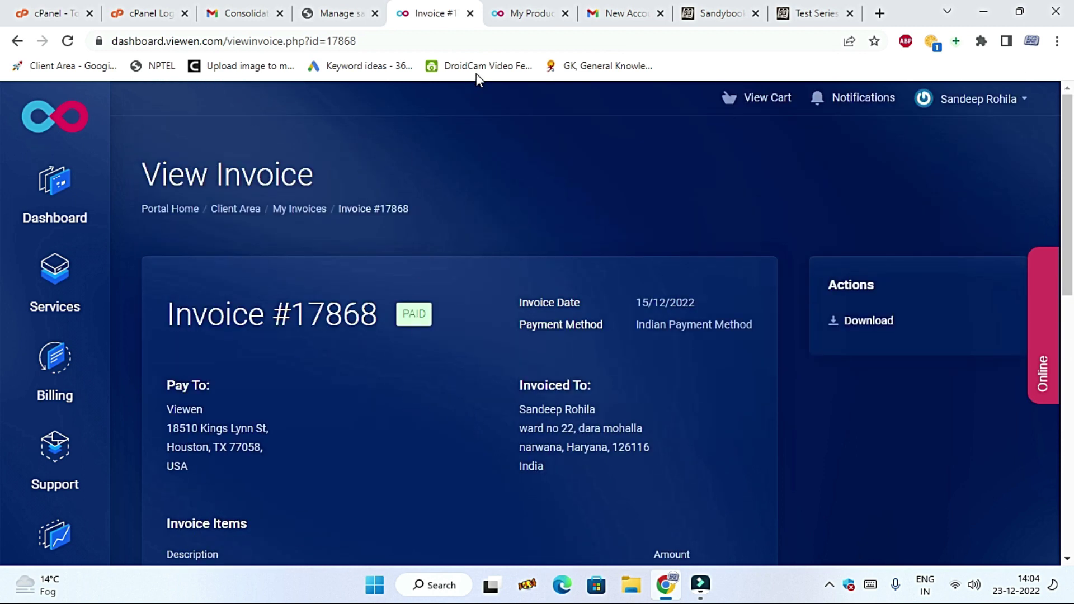
left_click(509, 12)
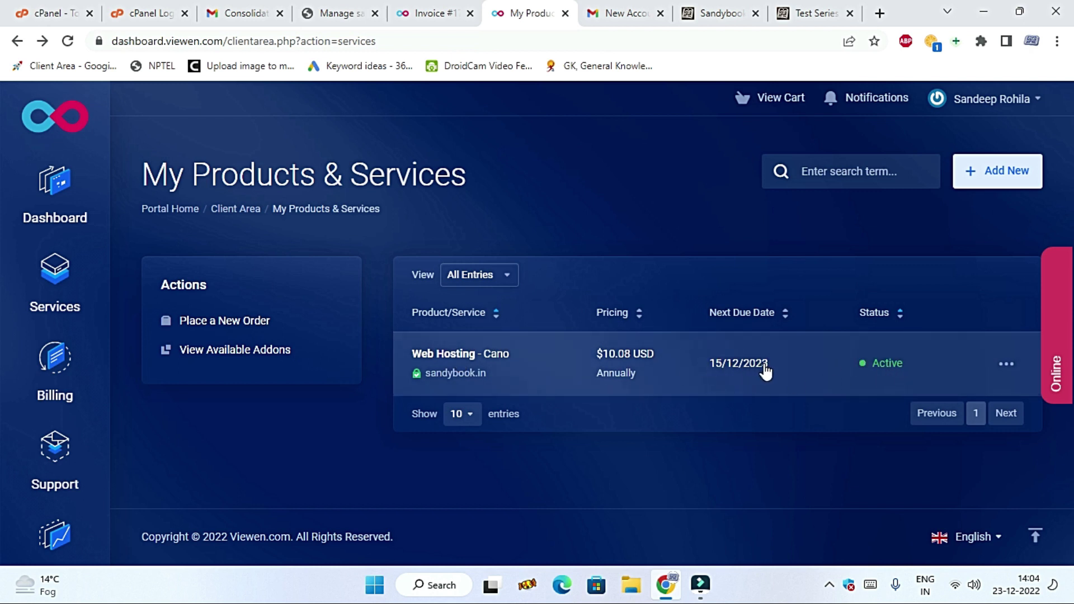
left_click(475, 357)
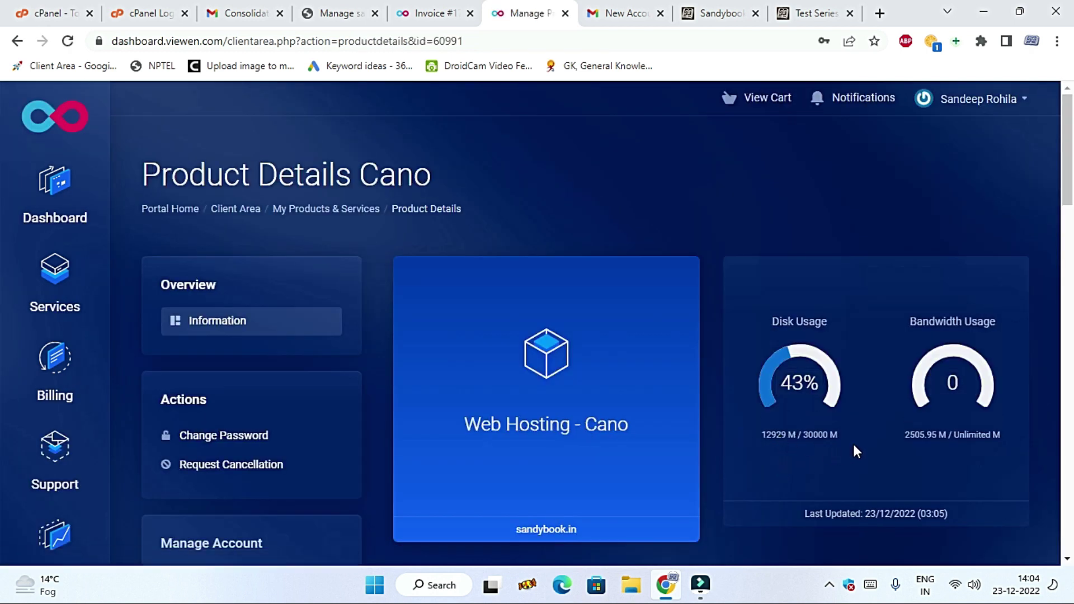
Step: Examine the Cano product details, including disk and bandwidth usage and the account management options
scroll(895, 464, "down", 10)
scroll(878, 470, "up", 10)
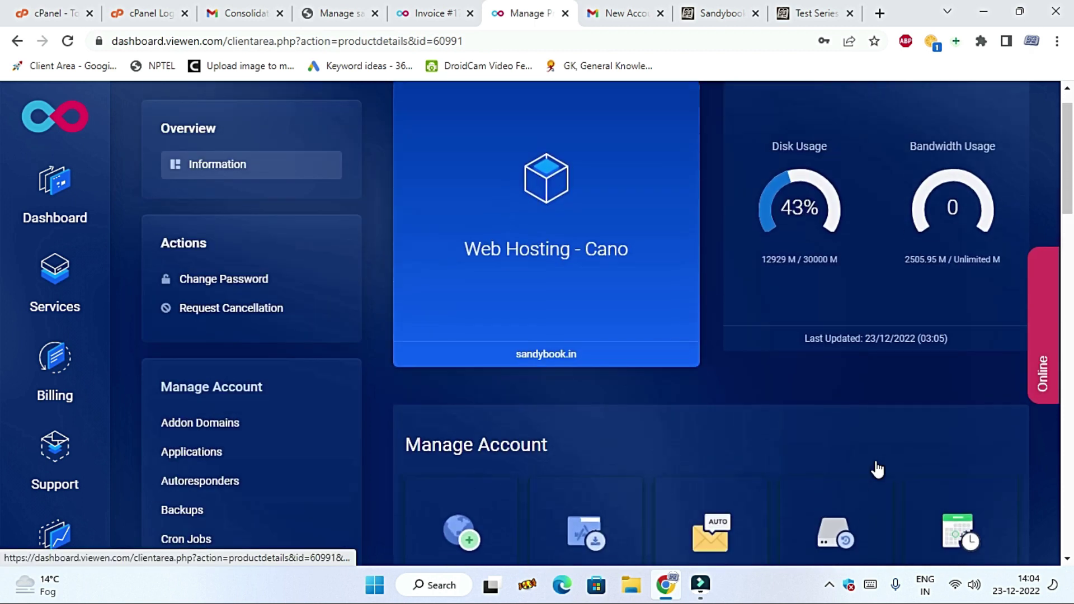
scroll(612, 386, "down", 3)
scroll(612, 386, "up", 3)
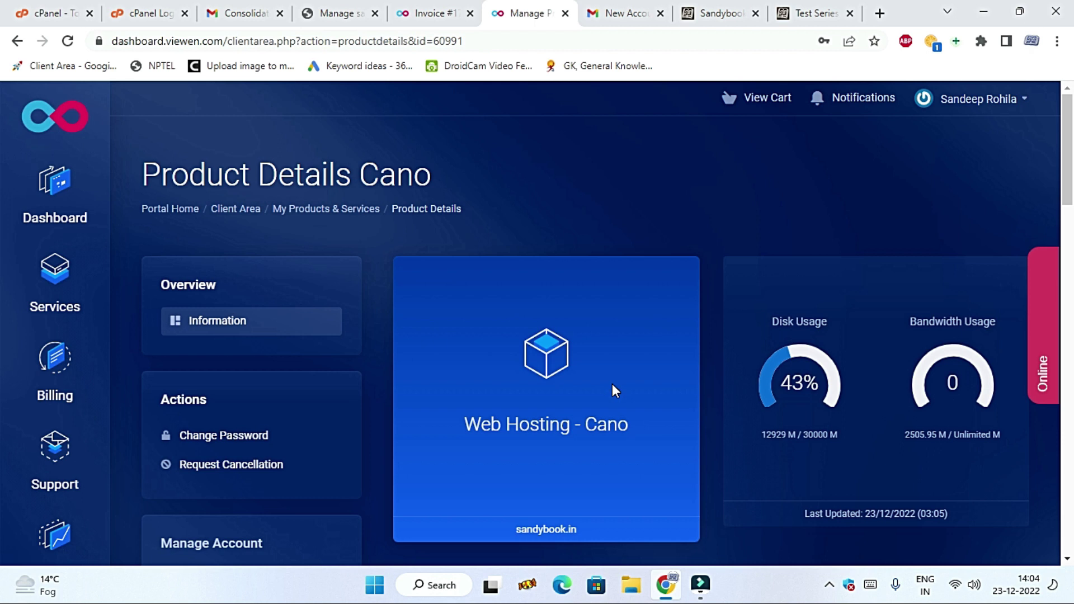
scroll(612, 384, "down", 3)
scroll(612, 386, "up", 3)
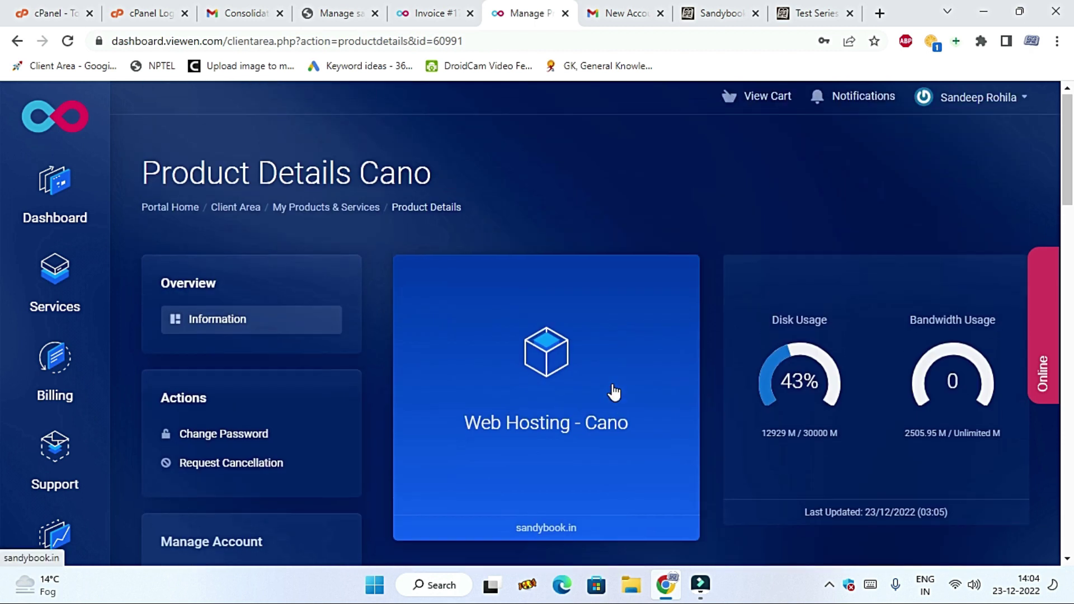
scroll(579, 263, "down", 5)
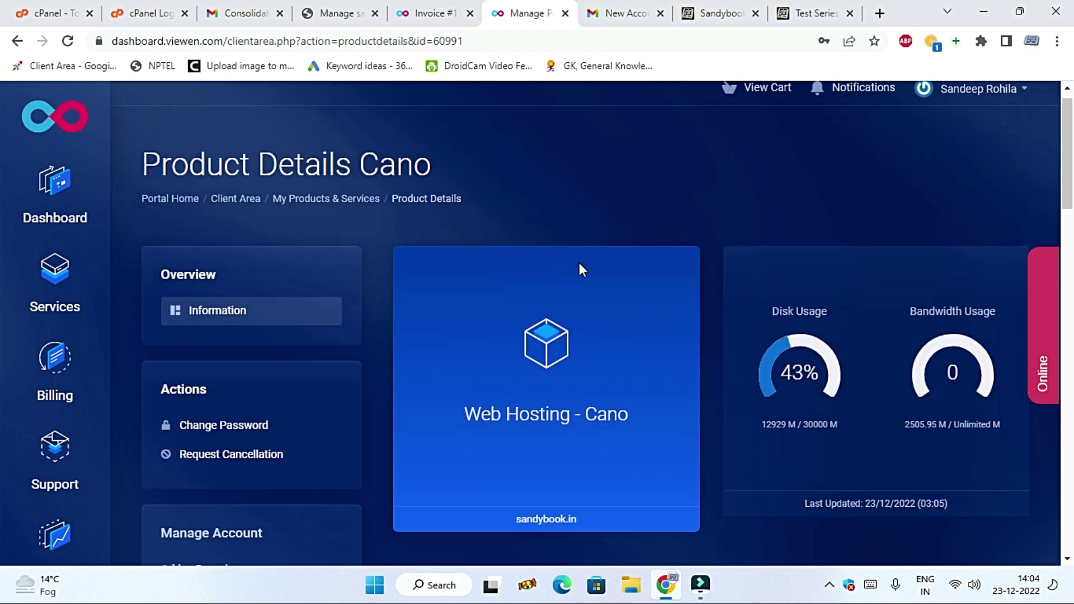
scroll(579, 266, "up", 5)
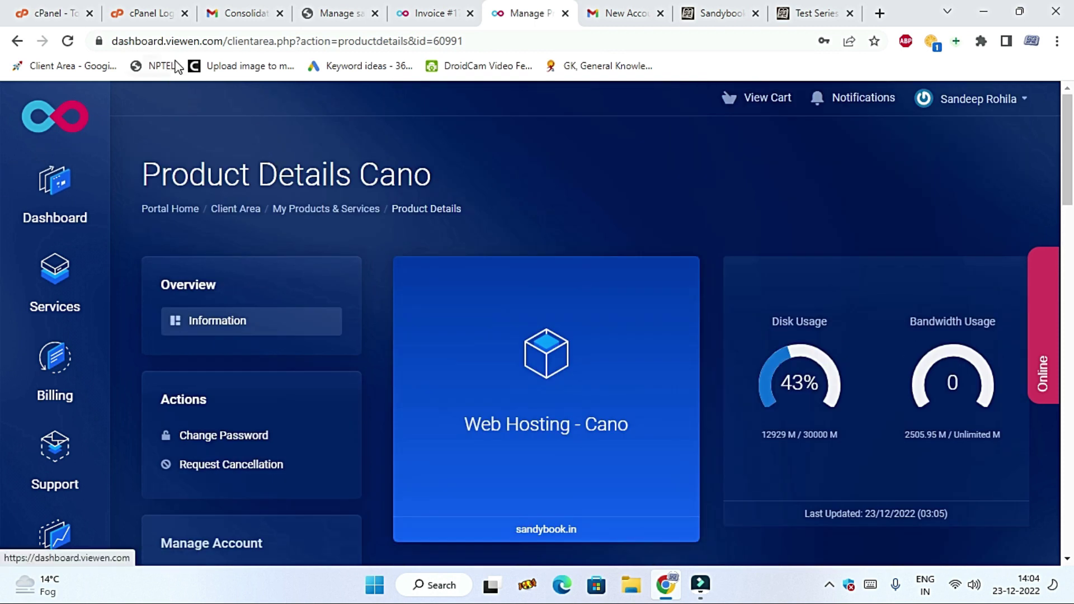
Step: Point out the dashboard.viewen.com web address and look over the Cano product page once more
left_click(167, 42)
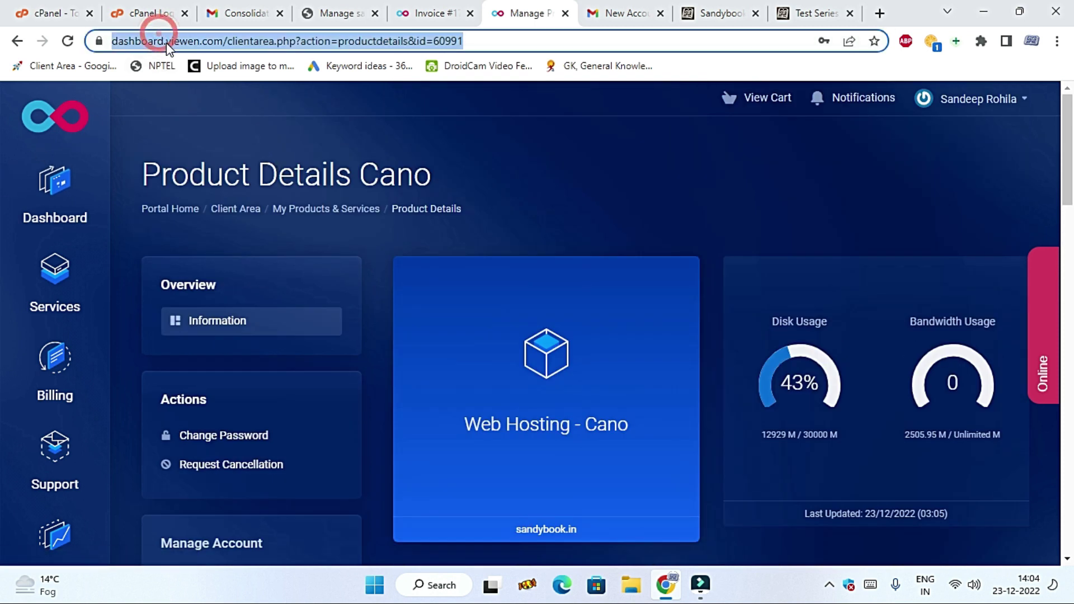
double_click(167, 41)
left_click(191, 42)
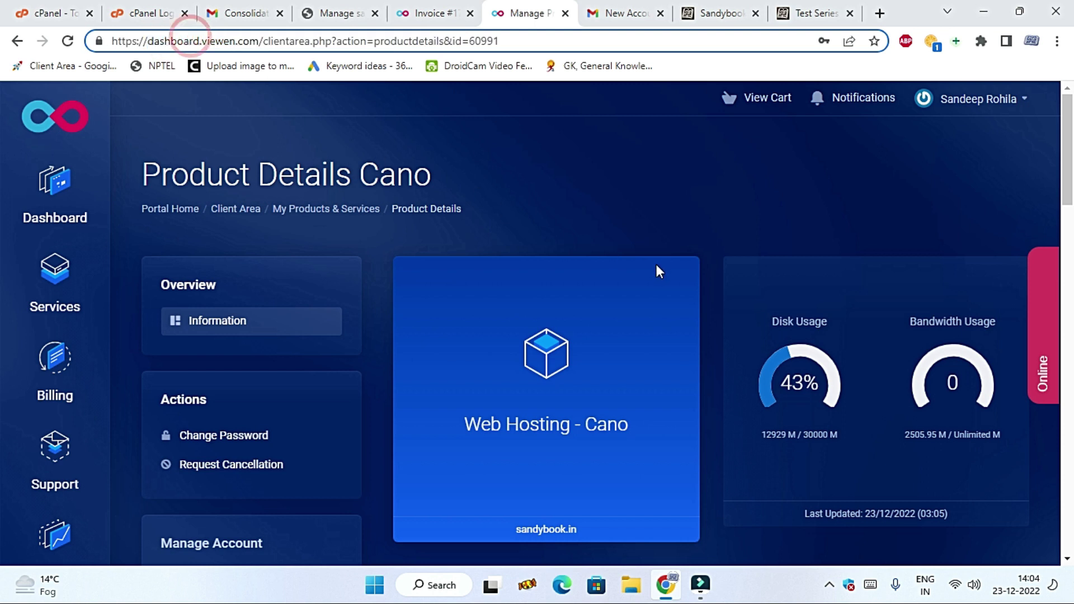
scroll(657, 264, "down", 3)
scroll(655, 308, "up", 3)
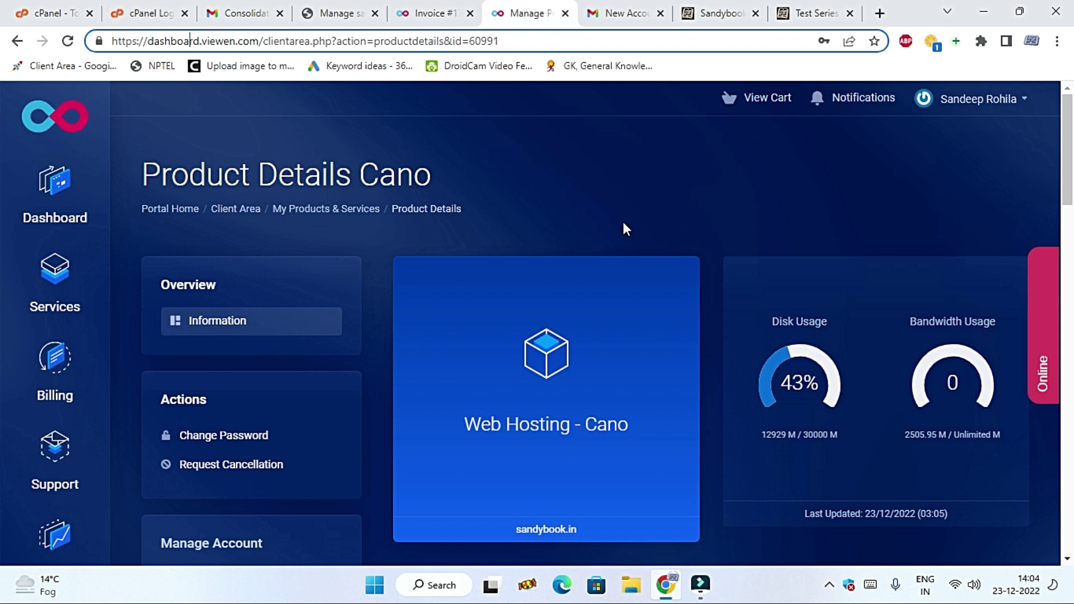
scroll(623, 226, "down", 3)
scroll(623, 229, "up", 3)
Step: Close the Viewen product details page and the Viewen invoice page
left_click(565, 13)
left_click(458, 21)
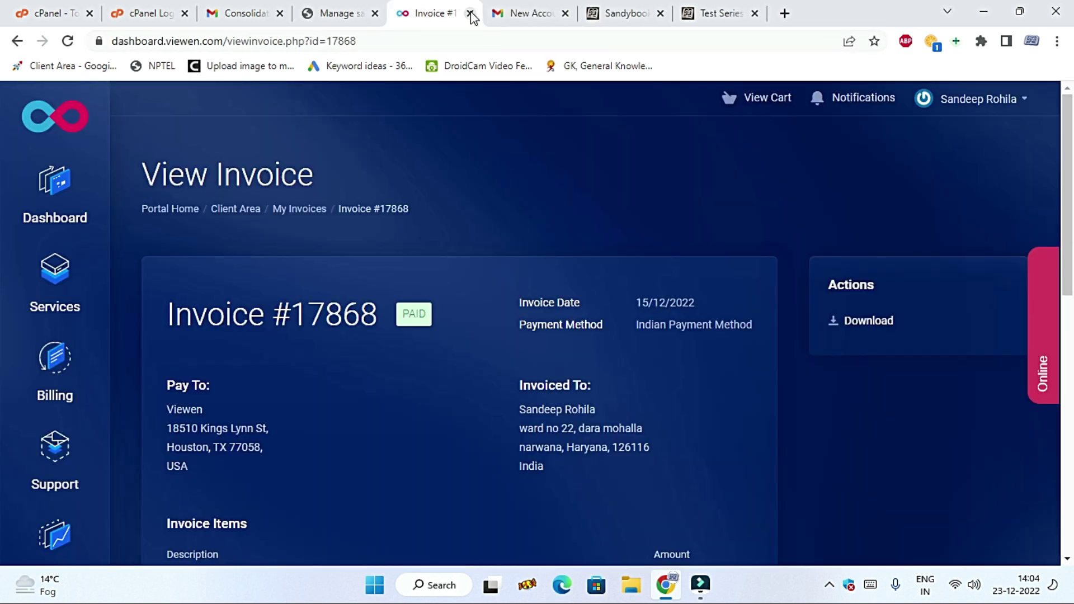
left_click(470, 13)
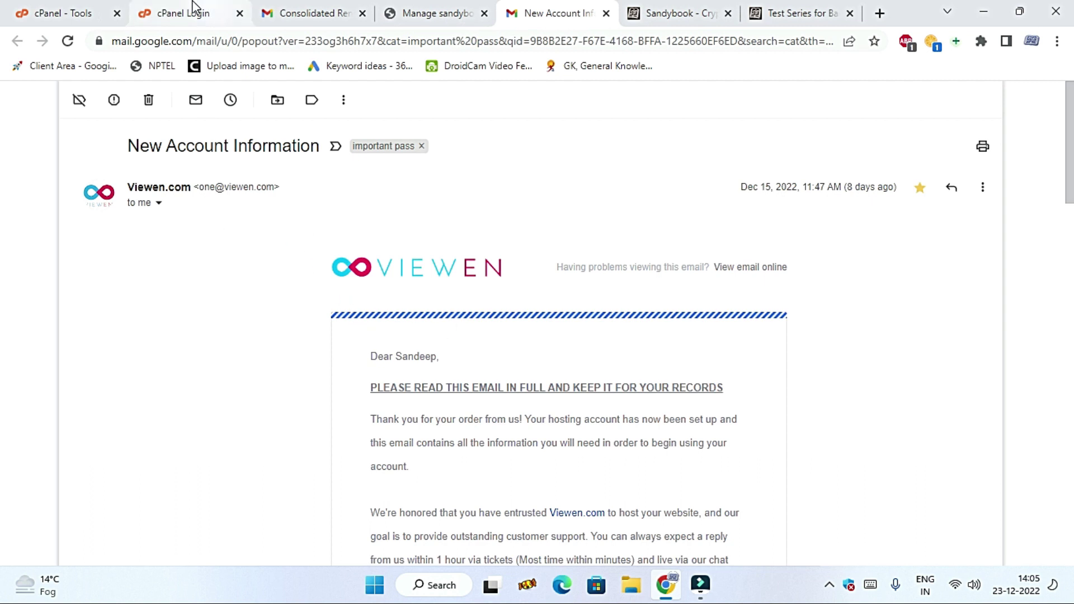
Step: Switch to the sandybook.in cPanel login page and log in with the filled-in credentials
key("ctrl+Tab")
left_click(145, 5)
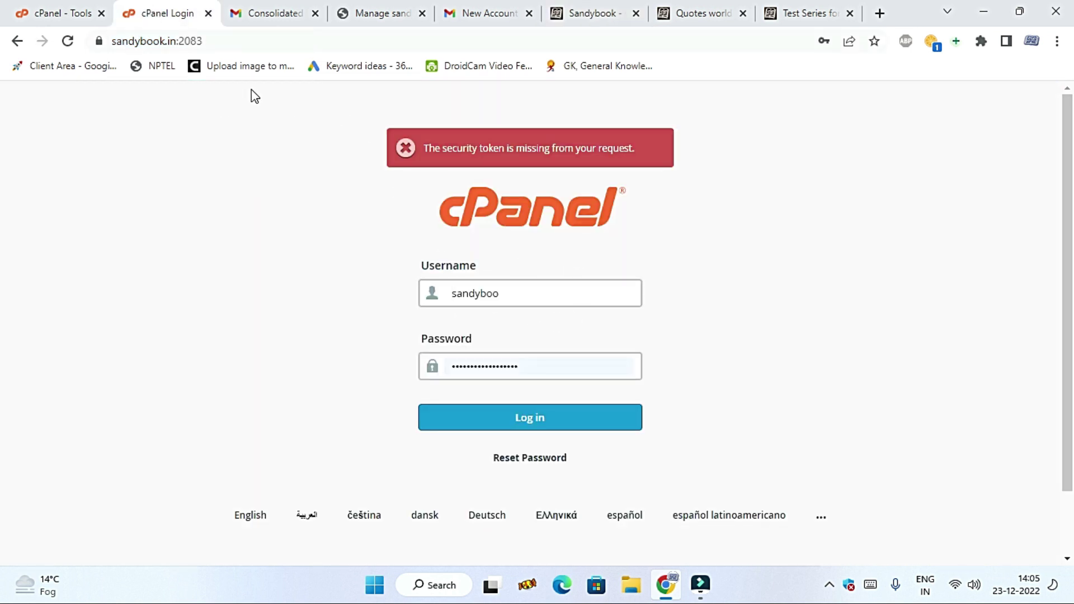
left_click(545, 417)
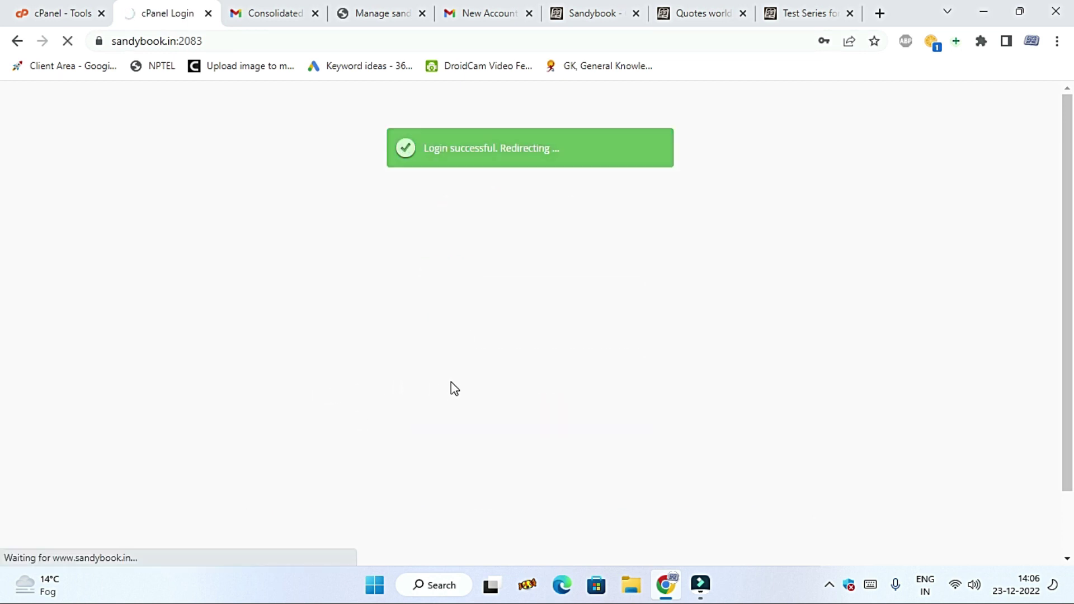
Step: Open the File Manager from the Files tools and enter the public_html folder
scroll(480, 341, "down", 4)
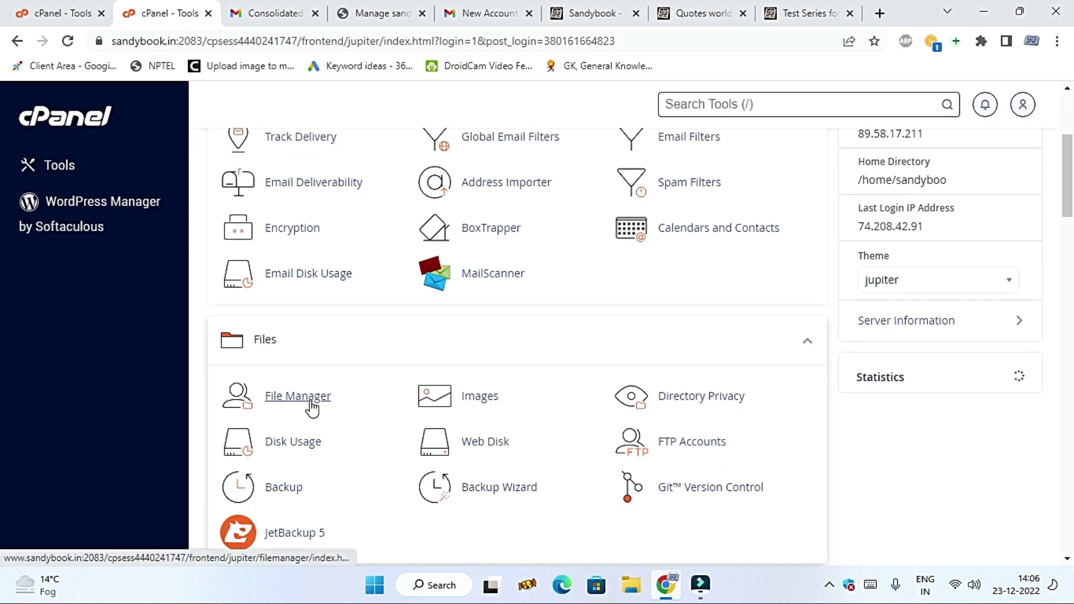
left_click(311, 401)
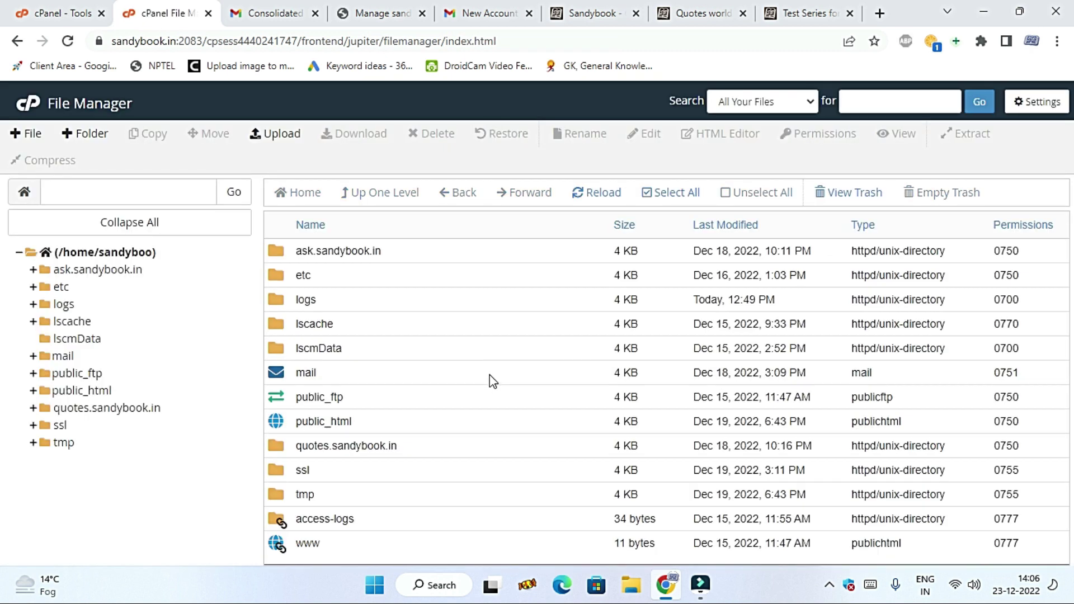
double_click(278, 424)
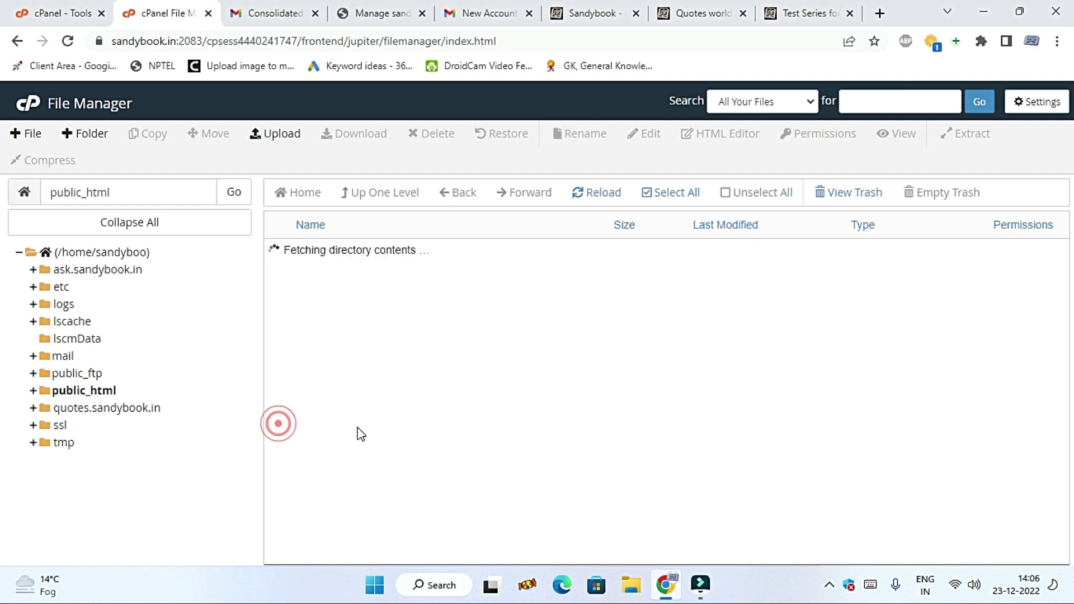
Step: Look through the website folders and files stored in public_html
scroll(488, 447, "down", 2)
scroll(488, 447, "down", 7)
scroll(487, 439, "up", 9)
scroll(467, 328, "down", 20)
scroll(467, 328, "down", 5)
scroll(464, 330, "up", 15)
scroll(398, 537, "down", 8)
scroll(403, 504, "down", 8)
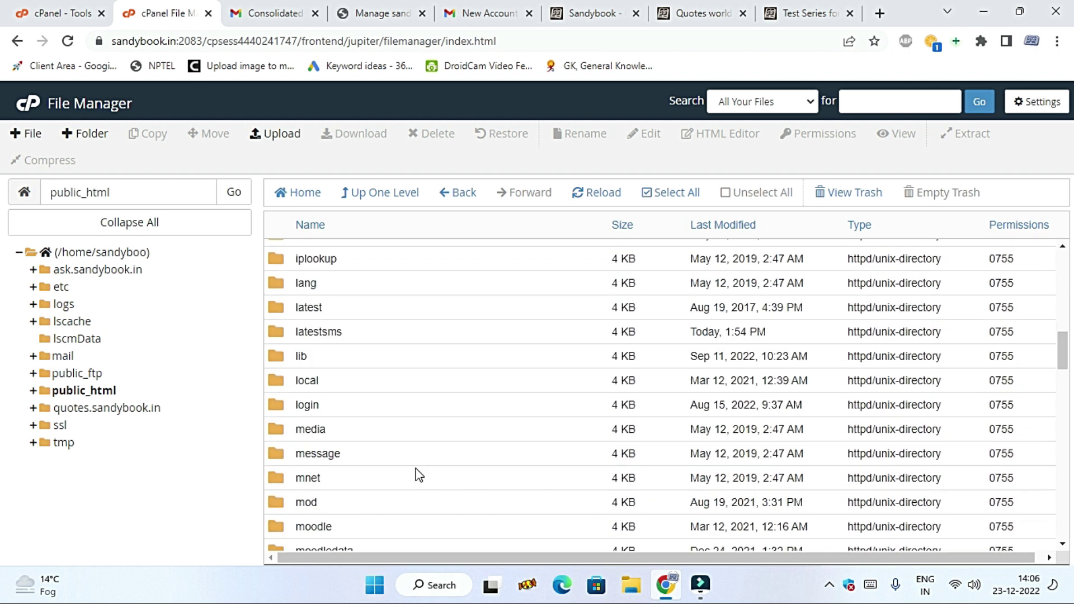
scroll(415, 469, "up", 3)
scroll(427, 450, "down", 4)
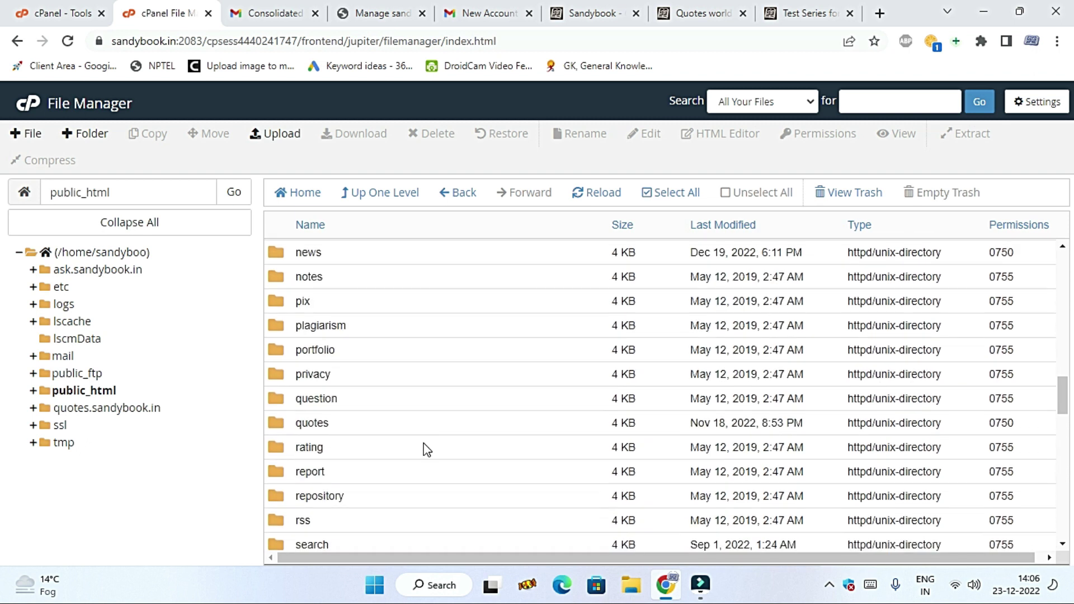
scroll(397, 401, "down", 4)
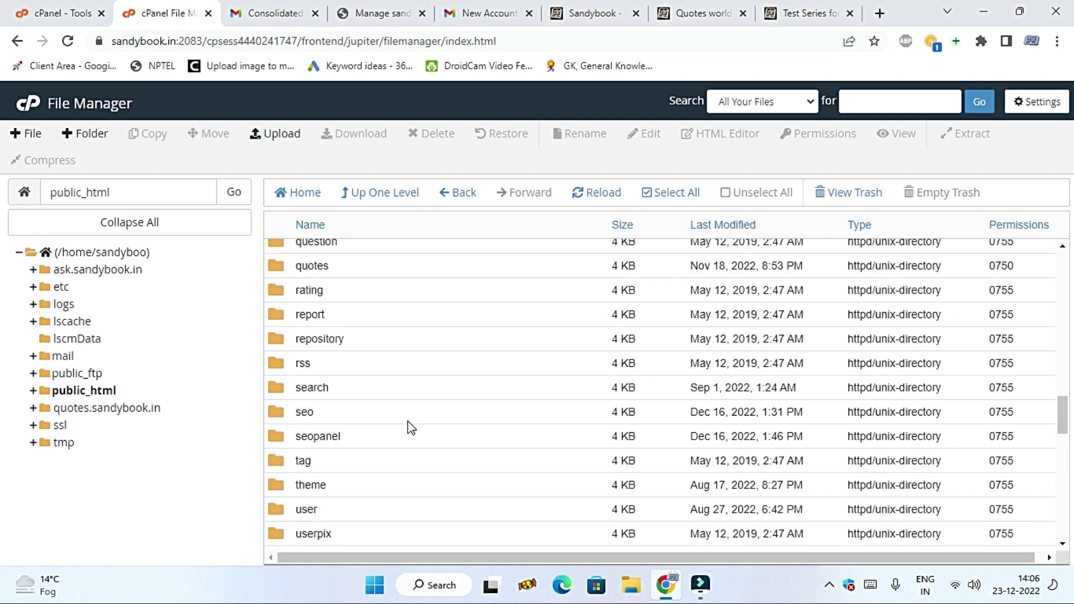
Step: View the sandybook.in test series site, open its Articles section, and highlight latestsms in the web address
left_click(800, 12)
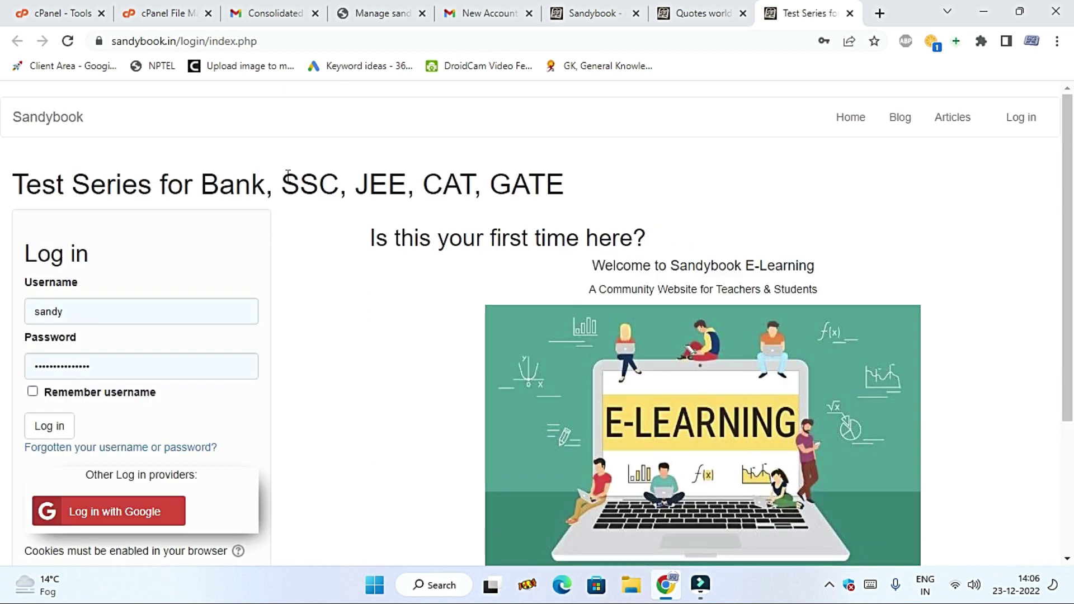
scroll(446, 355, "down", 3)
scroll(459, 380, "up", 1)
scroll(459, 380, "up", 3)
left_click(951, 117)
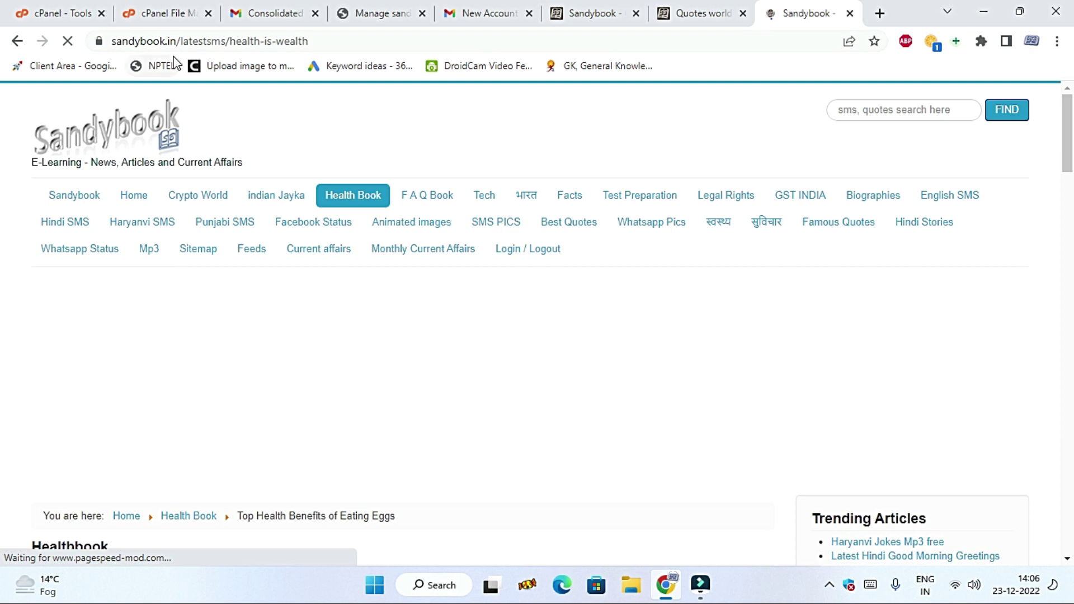
left_click_drag(178, 42, 232, 43)
Step: Review the HostGator order page and the renewal email for sandybook.in, and return to the cPanel File Manager
left_click(375, 7)
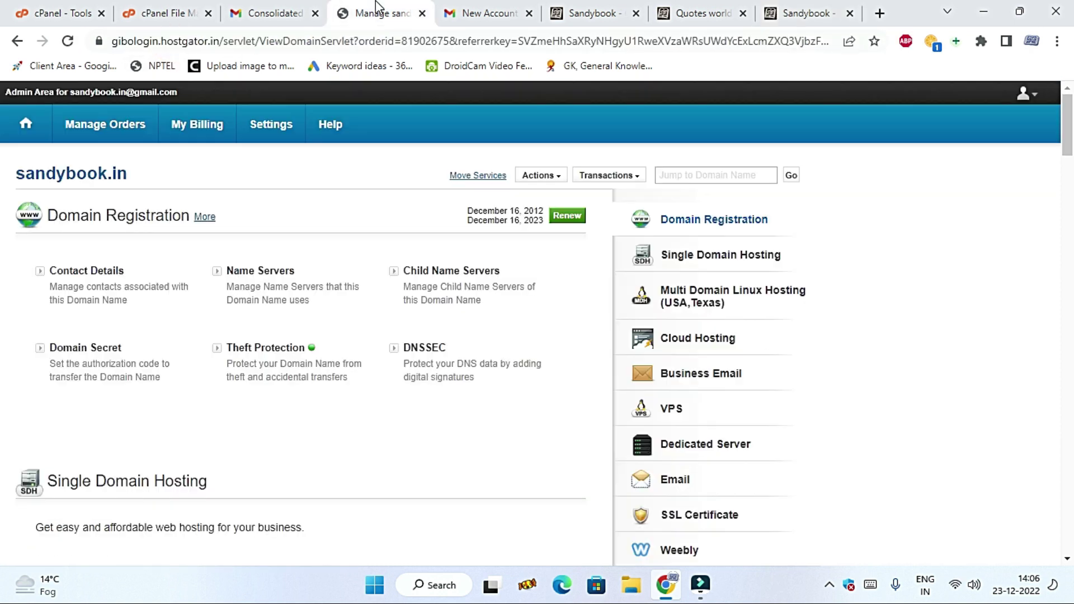
left_click(255, 10)
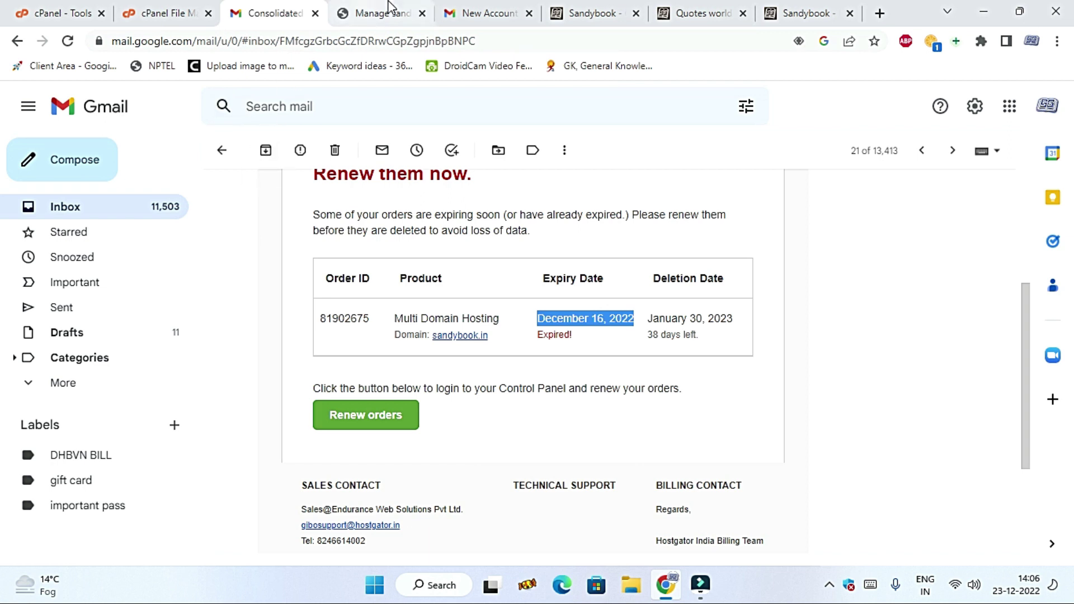
left_click(369, 12)
left_click(162, 13)
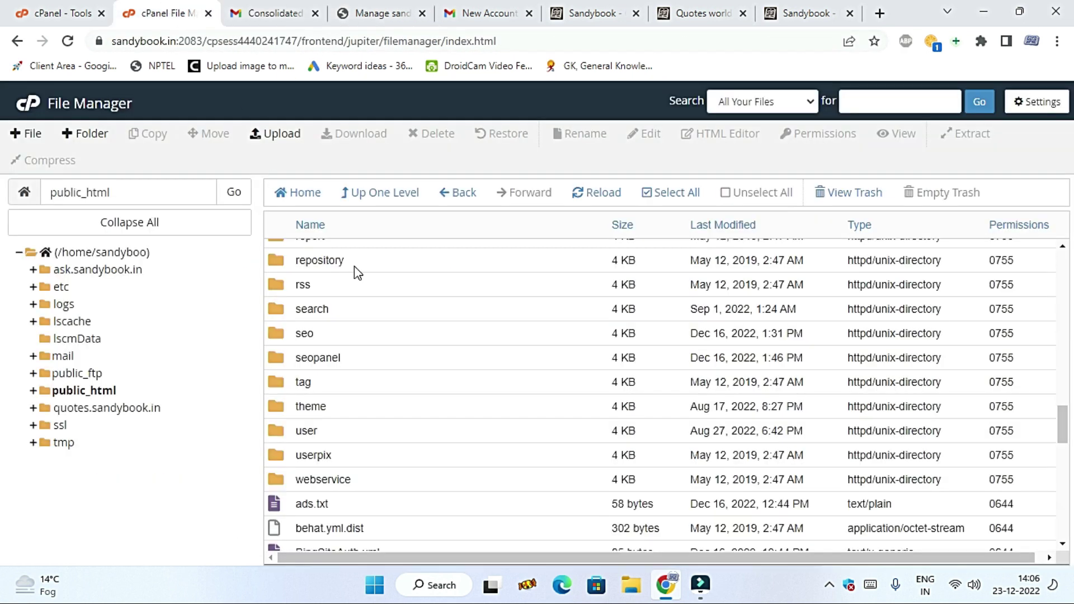
Step: Locate the latestsms folder in public_html and open it
scroll(442, 421, "up", 5)
scroll(439, 424, "up", 2)
scroll(438, 424, "down", 5)
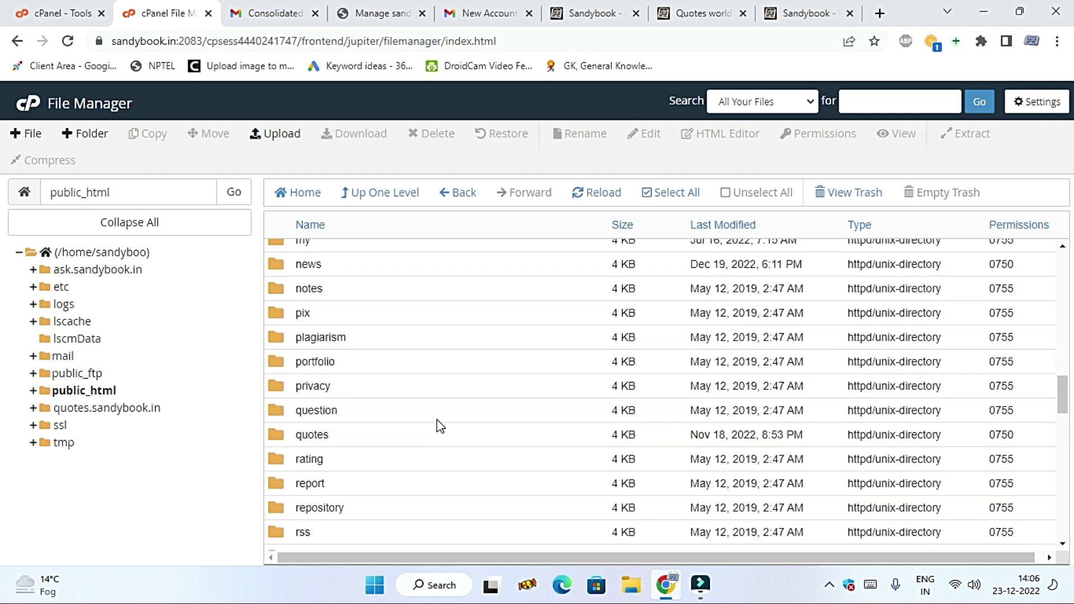
scroll(416, 429, "down", 3)
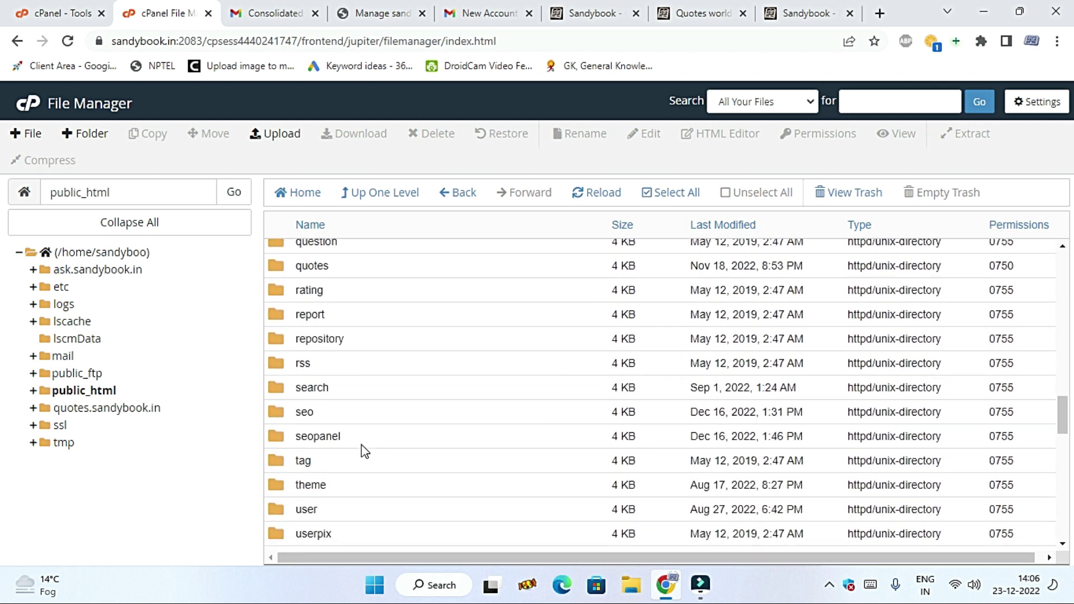
scroll(381, 447, "up", 3)
scroll(379, 446, "up", 3)
scroll(379, 442, "up", 4)
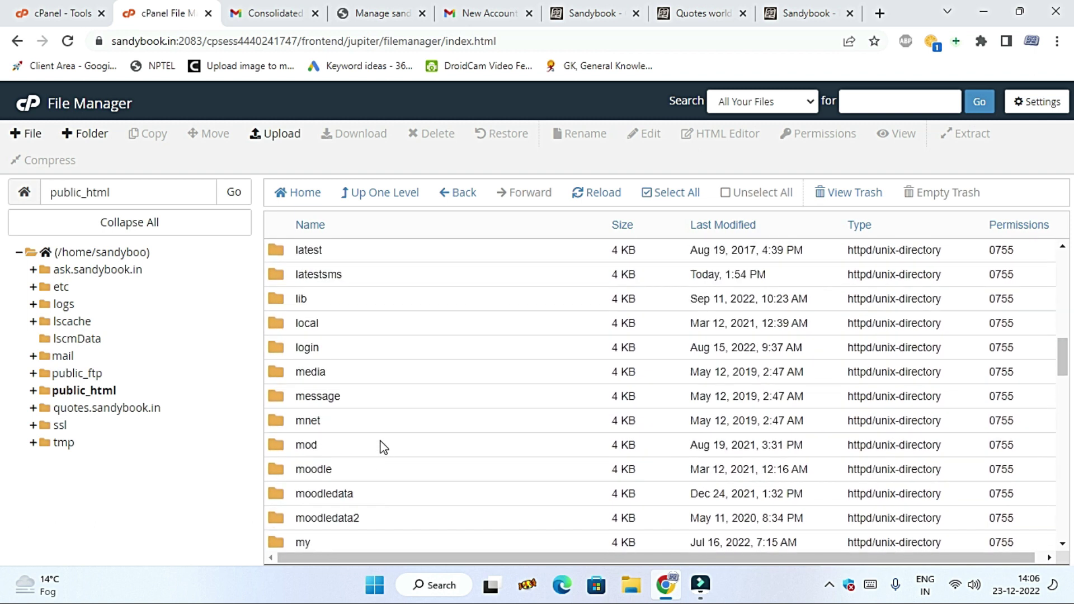
double_click(276, 282)
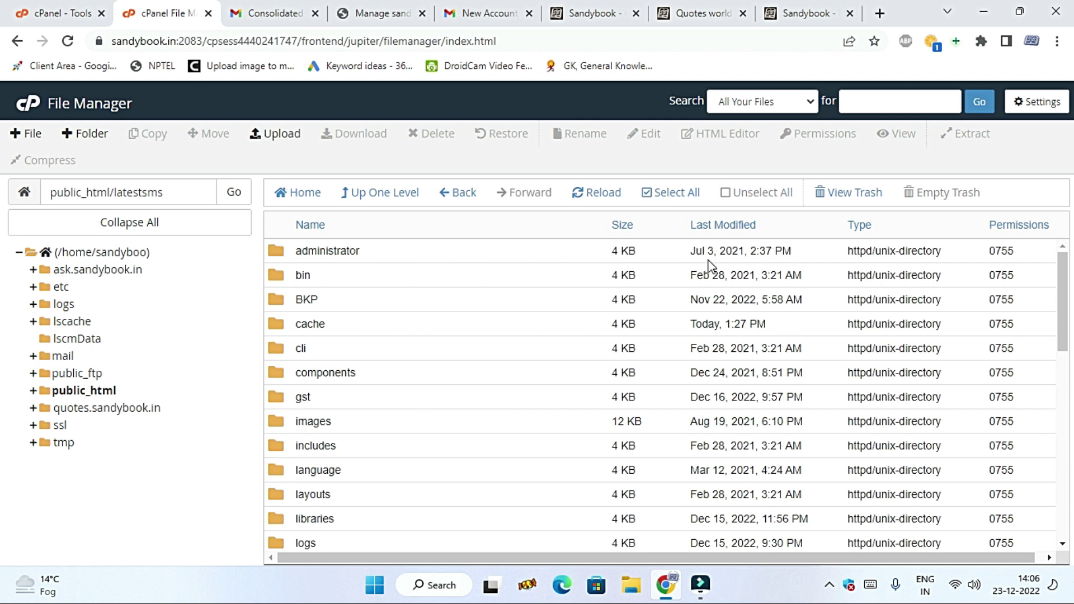
Step: Select everything in the latestsms folder and try the Zip Archive compression option without compressing the files
scroll(402, 288, "down", 15)
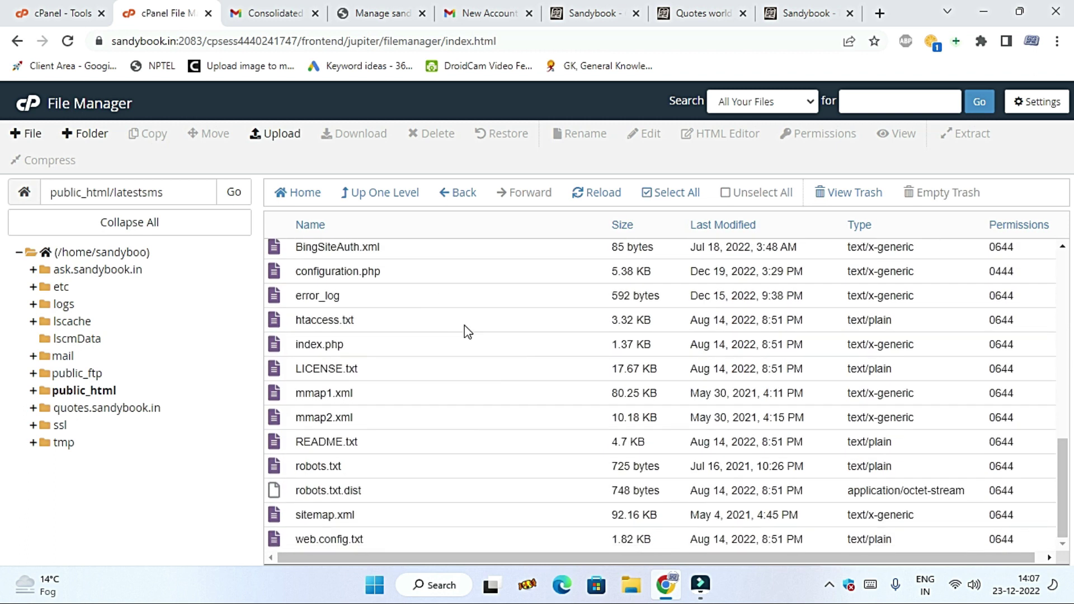
scroll(511, 384, "up", 15)
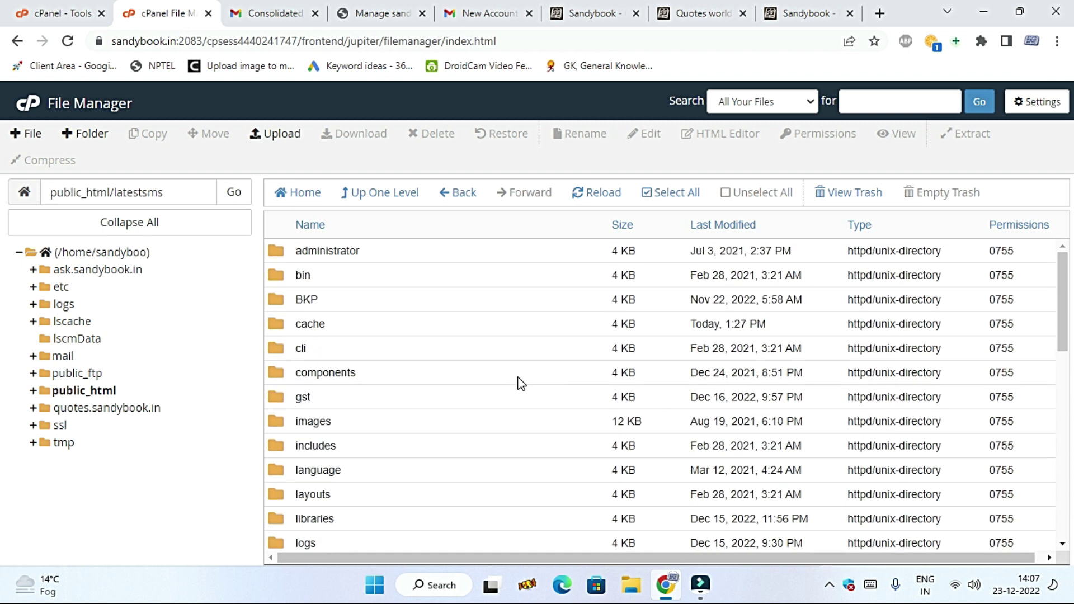
left_click(446, 251)
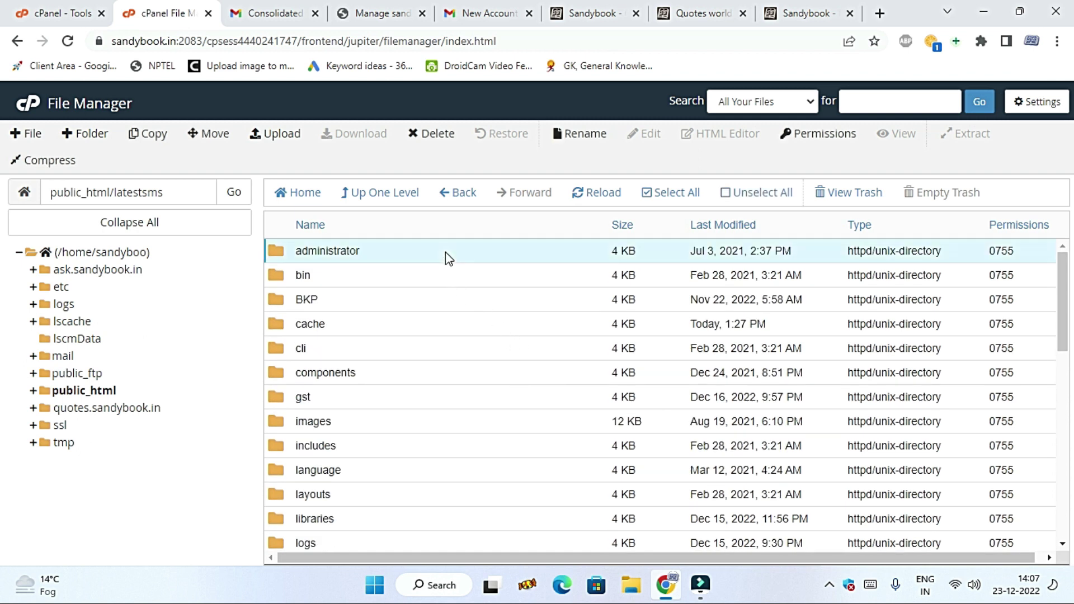
left_click(661, 192)
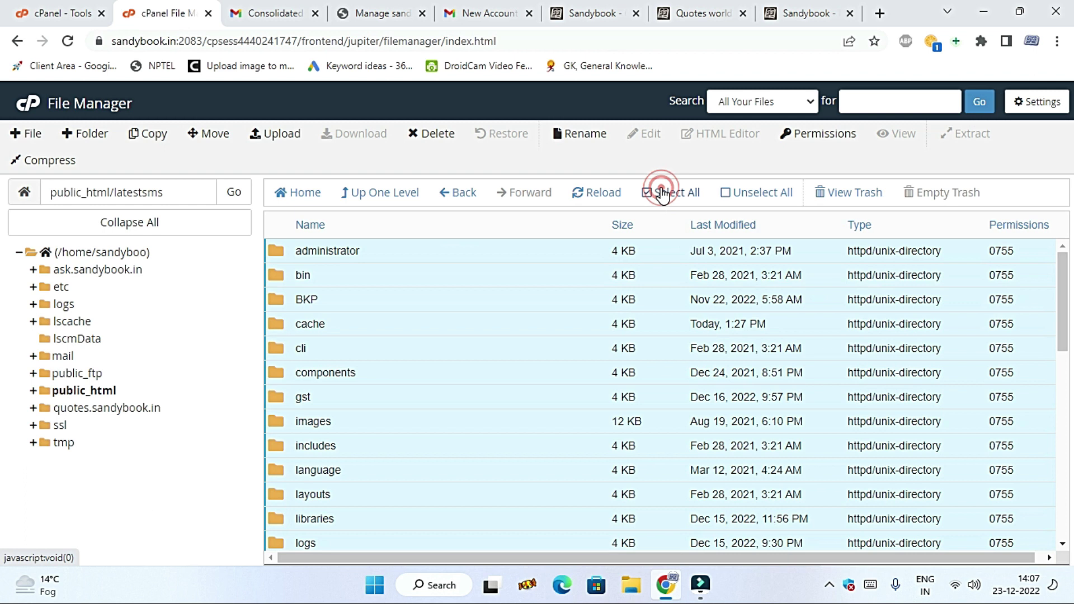
left_click(53, 162)
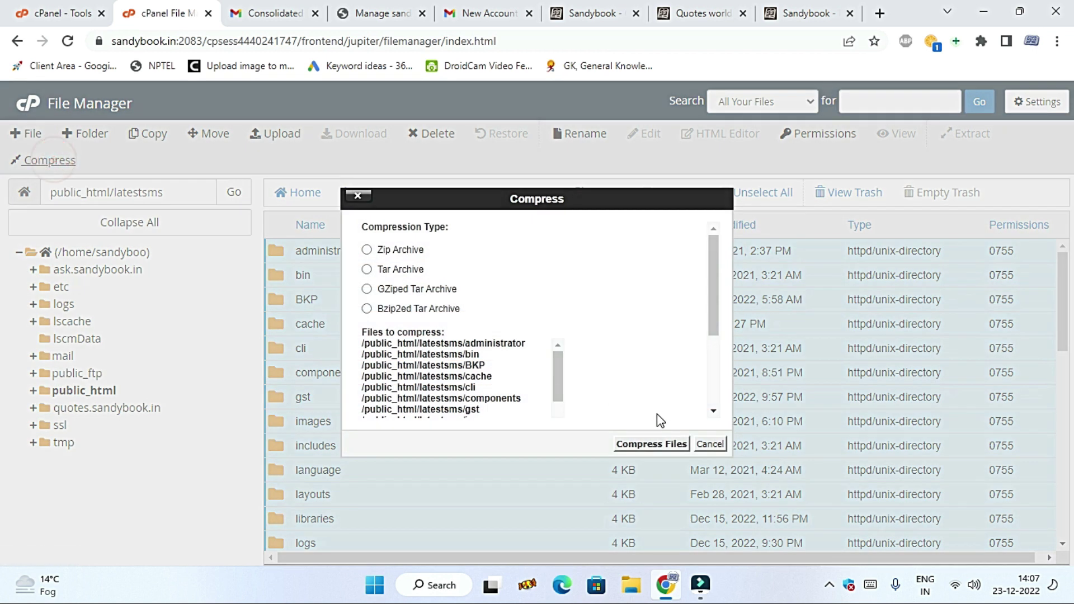
left_click(407, 250)
left_click(708, 446)
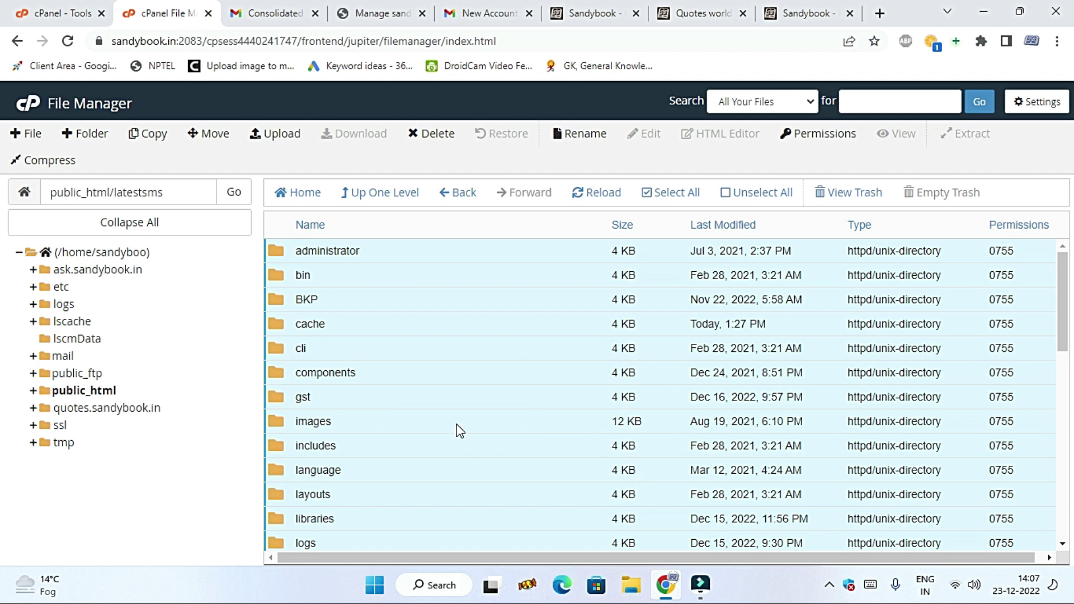
Step: Download the administrator.zip archive from the latestsms folder
scroll(459, 431, "down", 6)
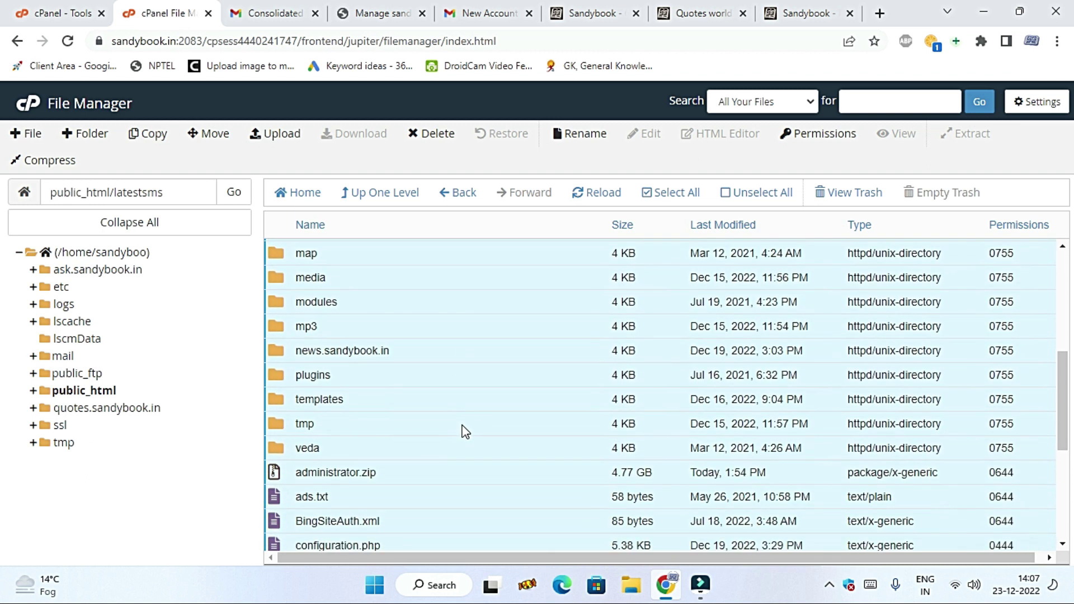
scroll(463, 432, "down", 3)
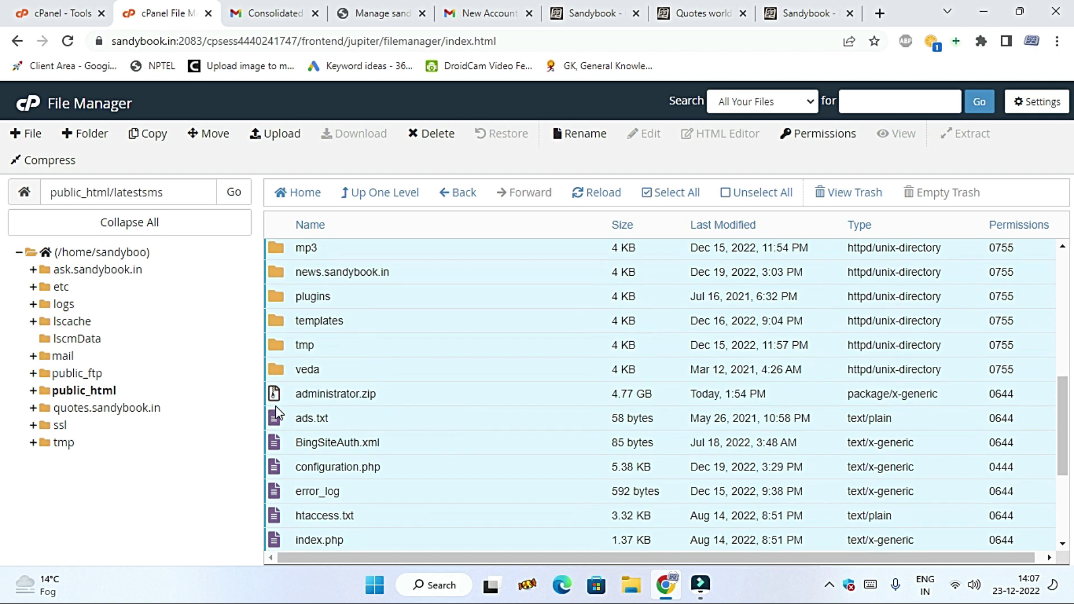
left_click(285, 398)
scroll(420, 397, "up", 9)
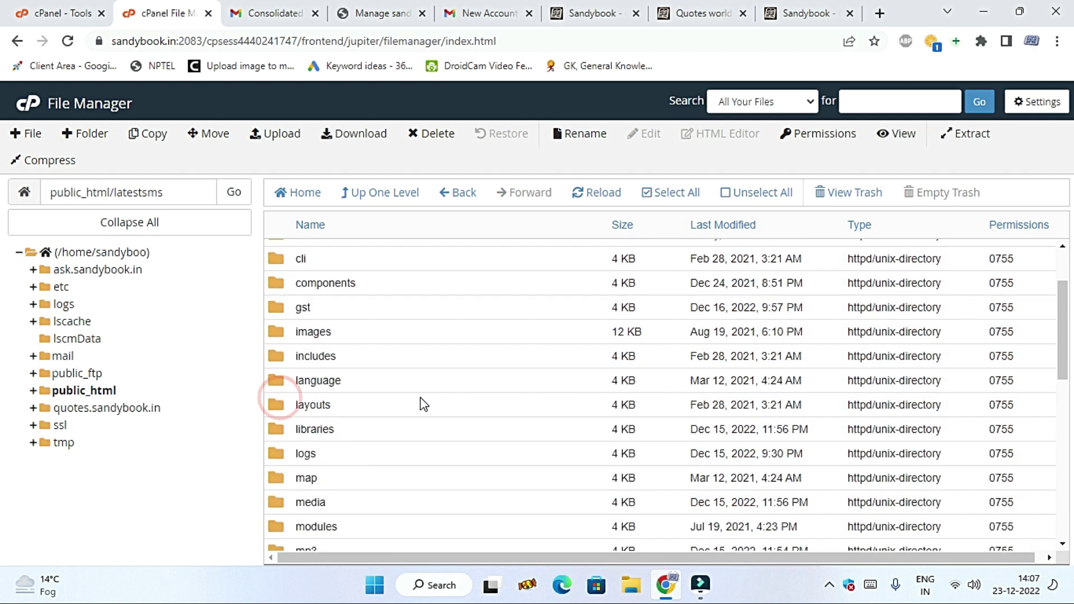
scroll(473, 353, "down", 8)
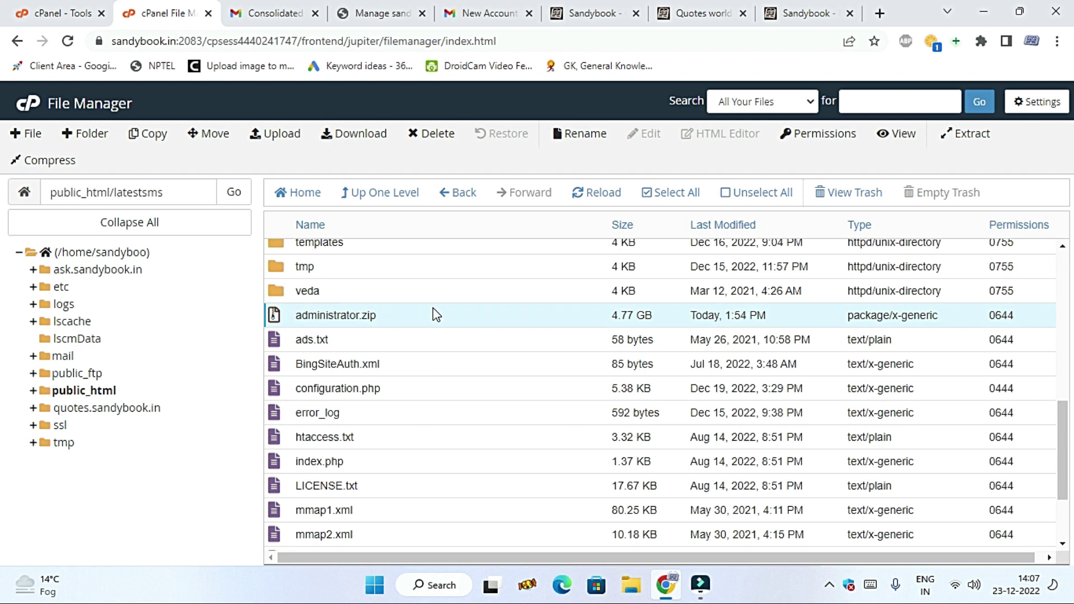
double_click(290, 317)
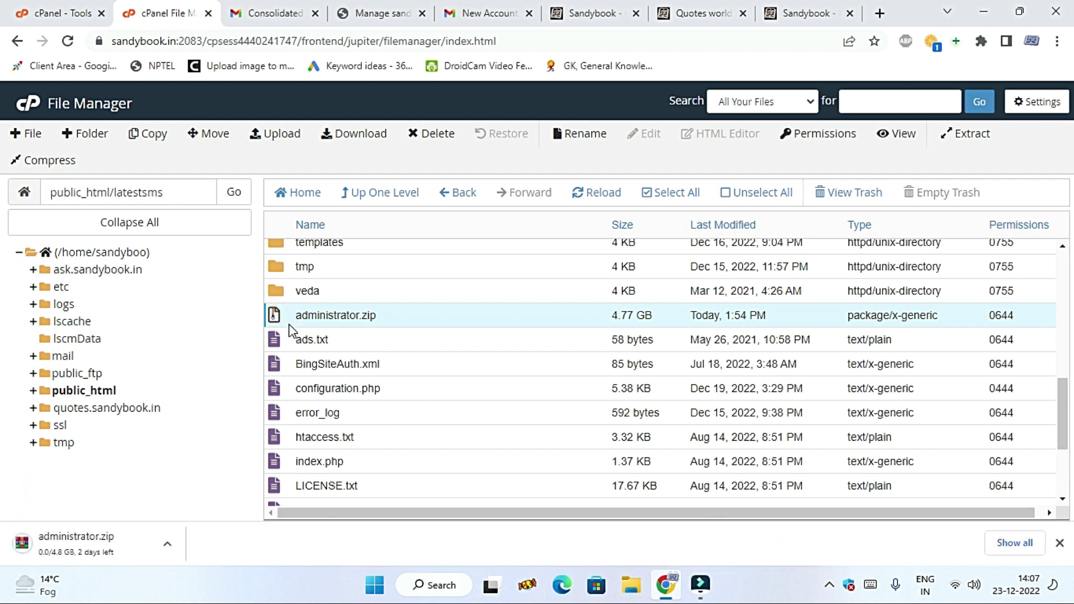
Step: Return to the cPanel Tools page and open phpMyAdmin from the database tools
key("F5")
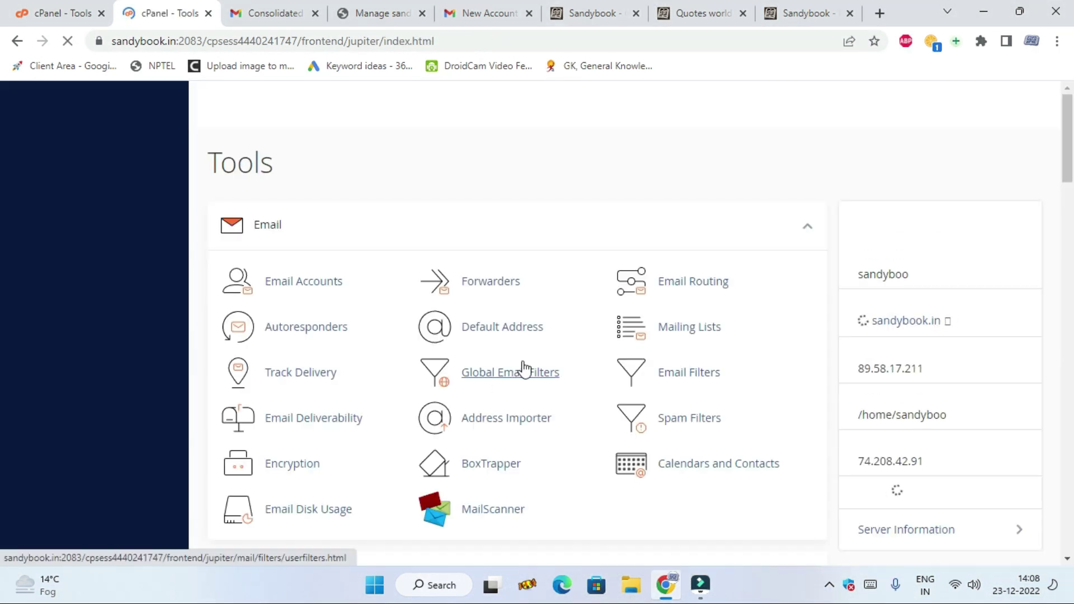
scroll(419, 349, "down", 4)
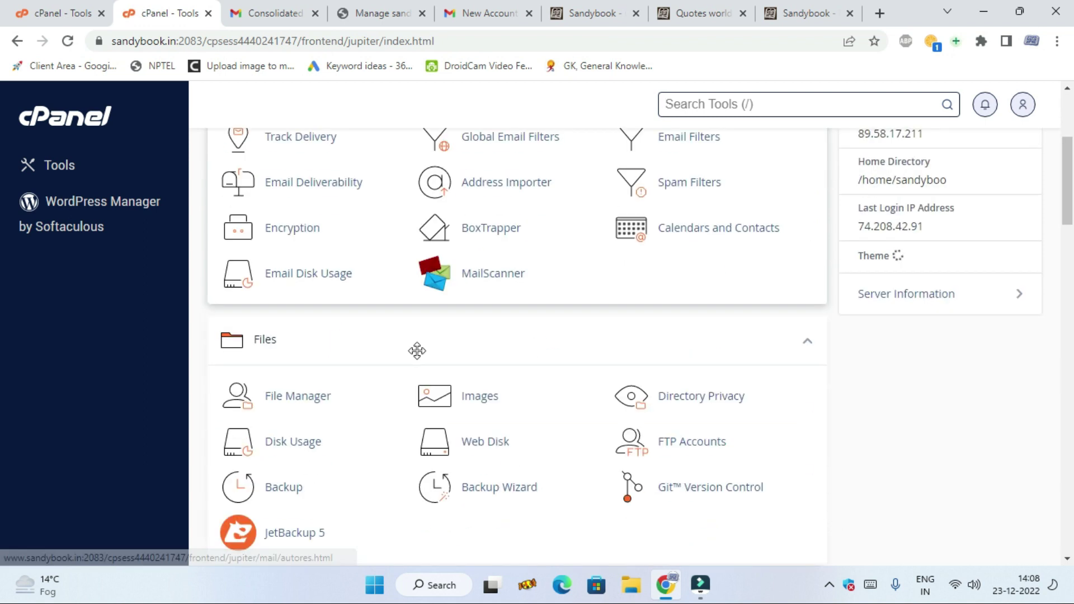
scroll(463, 419, "down", 5)
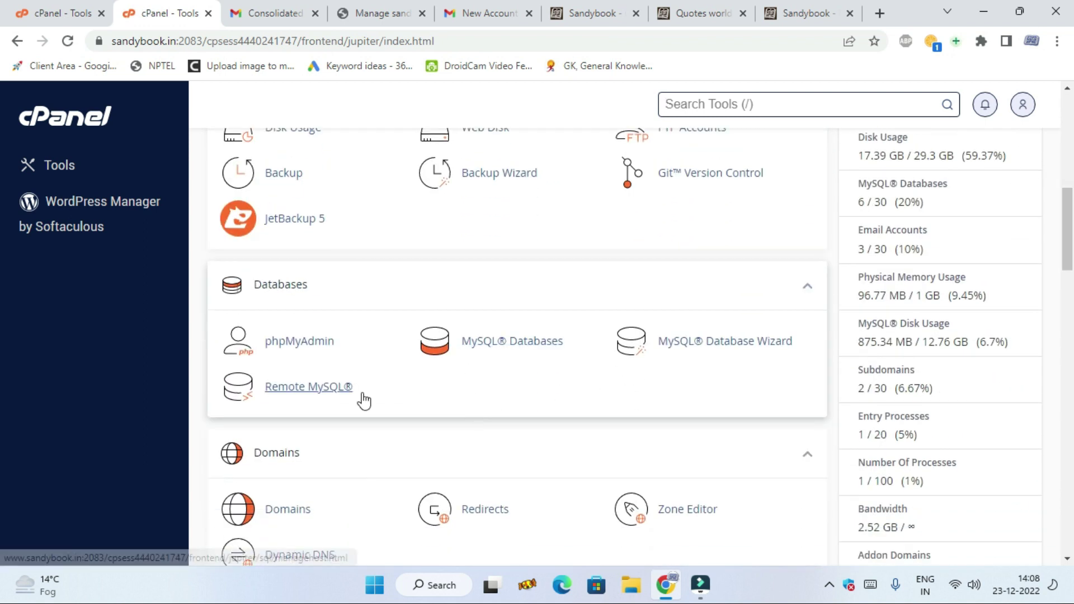
left_click(310, 342)
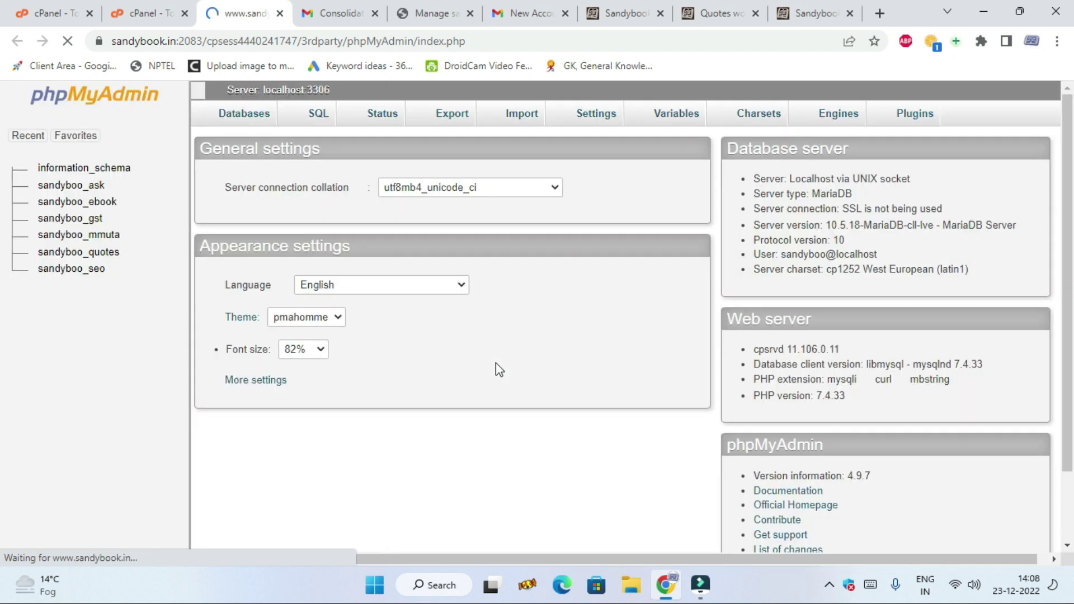
scroll(501, 364, "down", 1)
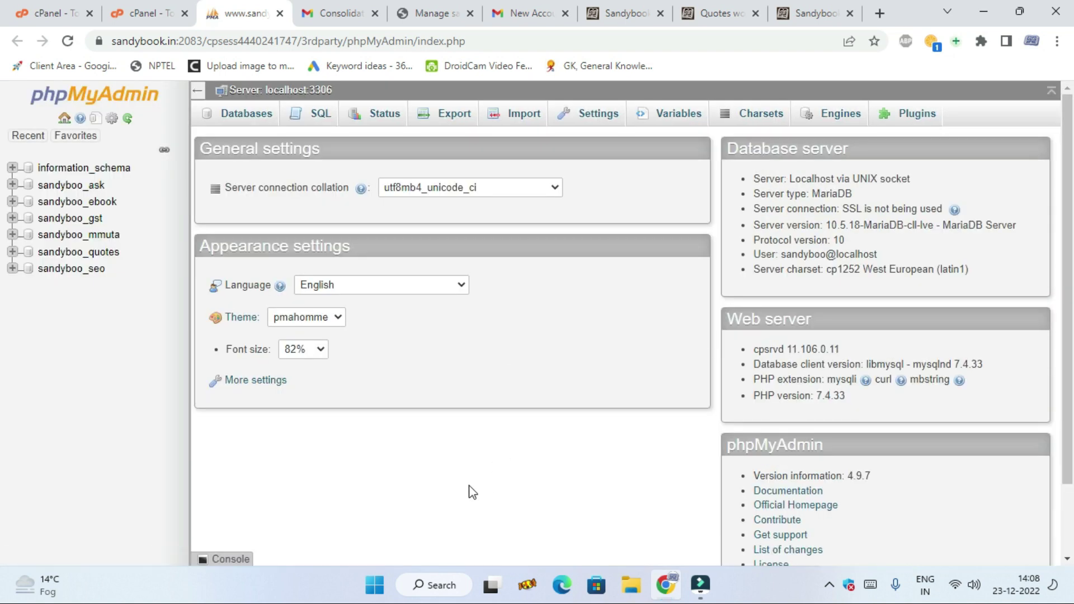
Step: Open the sandyboo_ebook database and select all of its tables
left_click(60, 205)
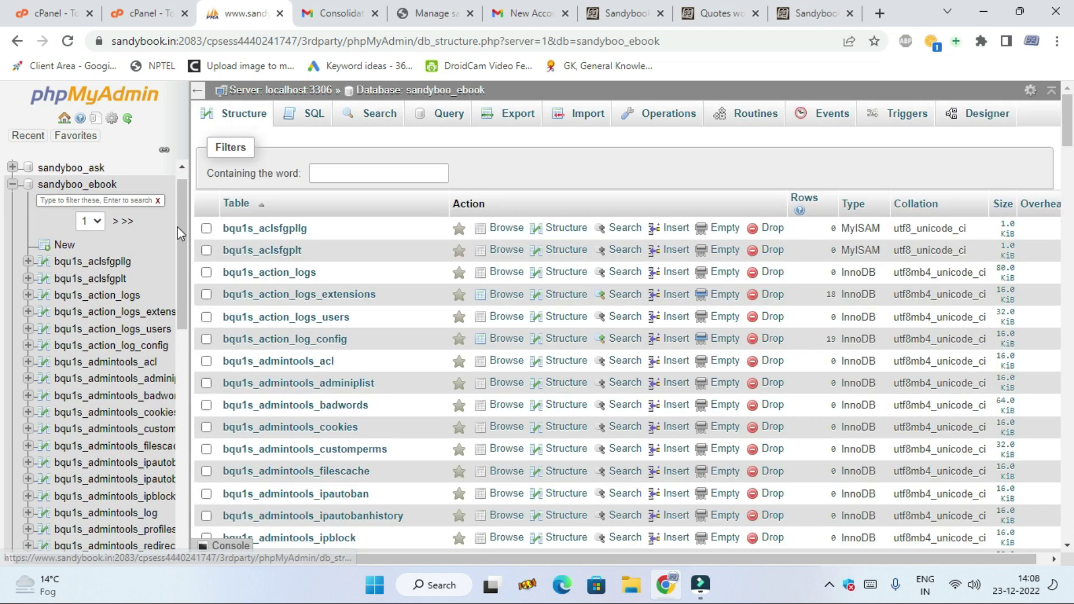
scroll(283, 274, "down", 3)
scroll(378, 297, "down", 20)
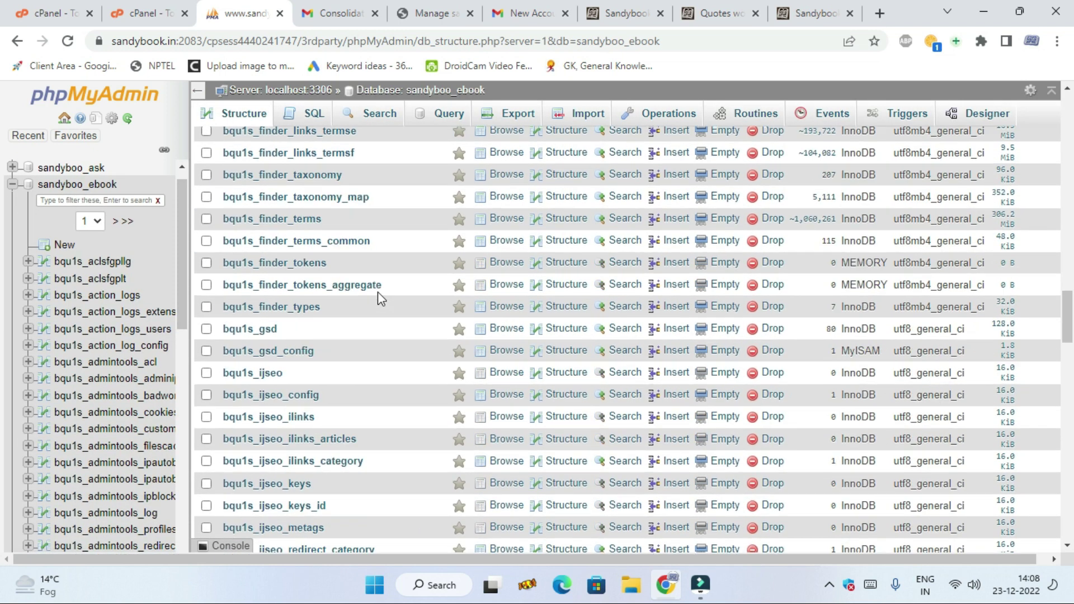
scroll(379, 298, "down", 4)
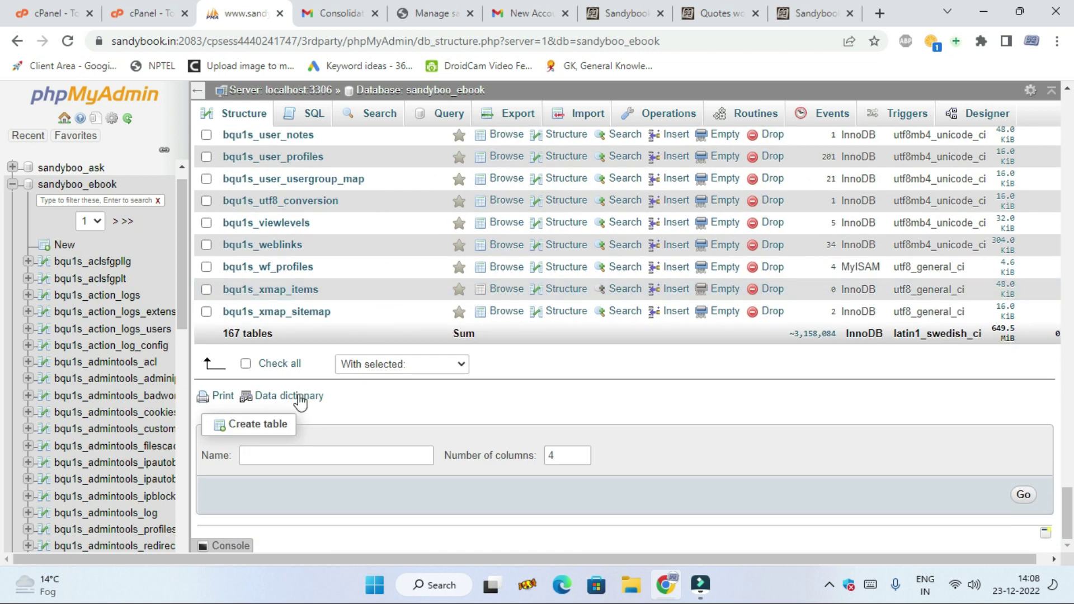
left_click(281, 364)
scroll(681, 431, "up", 1)
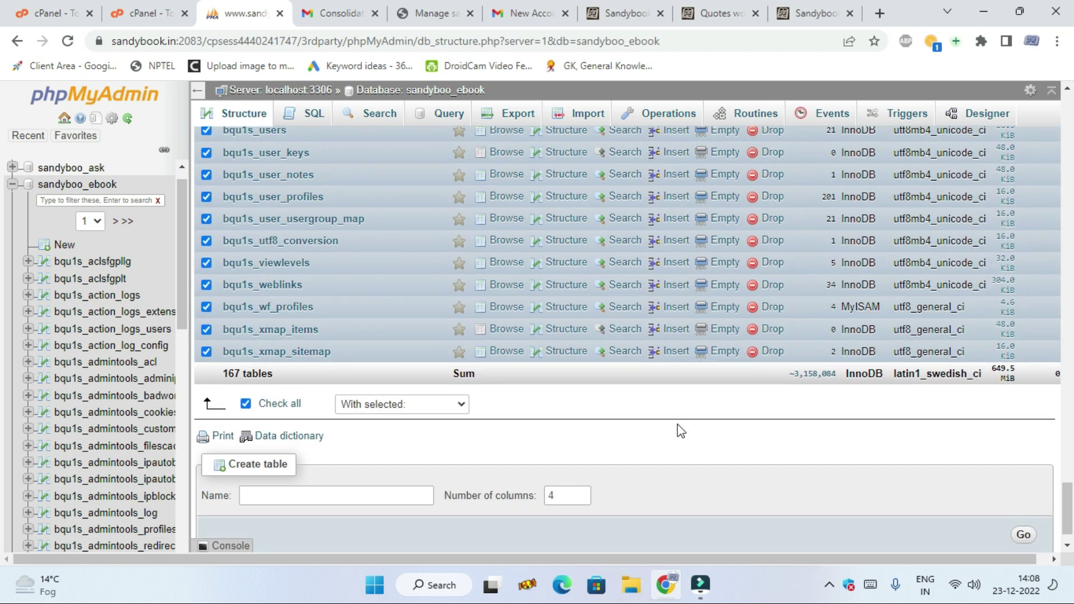
Step: Export the sandyboo_ebook database with the Quick method in SQL format and set the downloaded file to open when complete
scroll(681, 430, "up", 5)
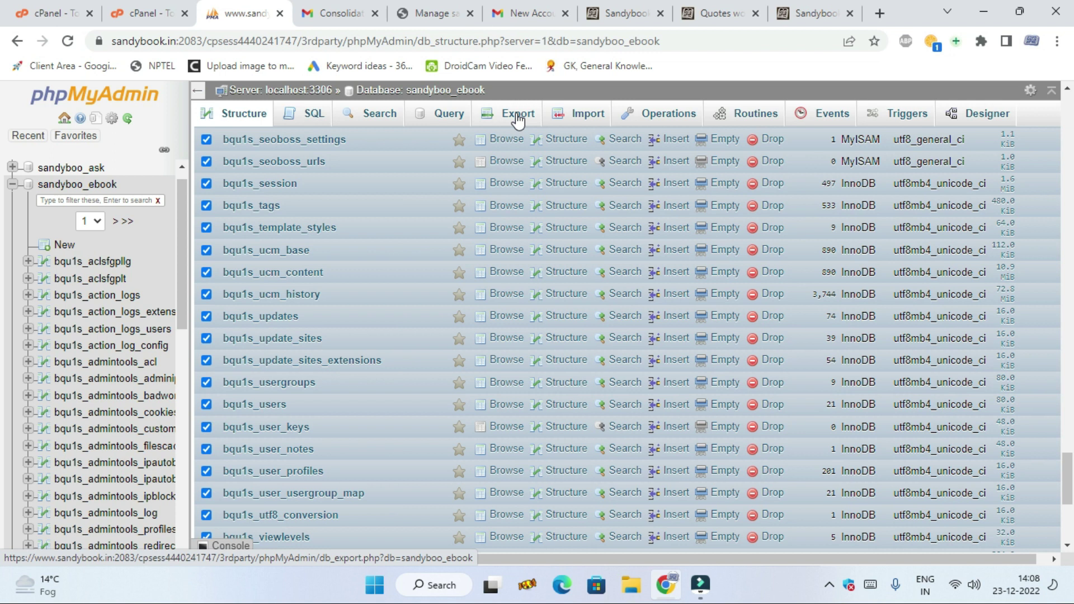
left_click(518, 119)
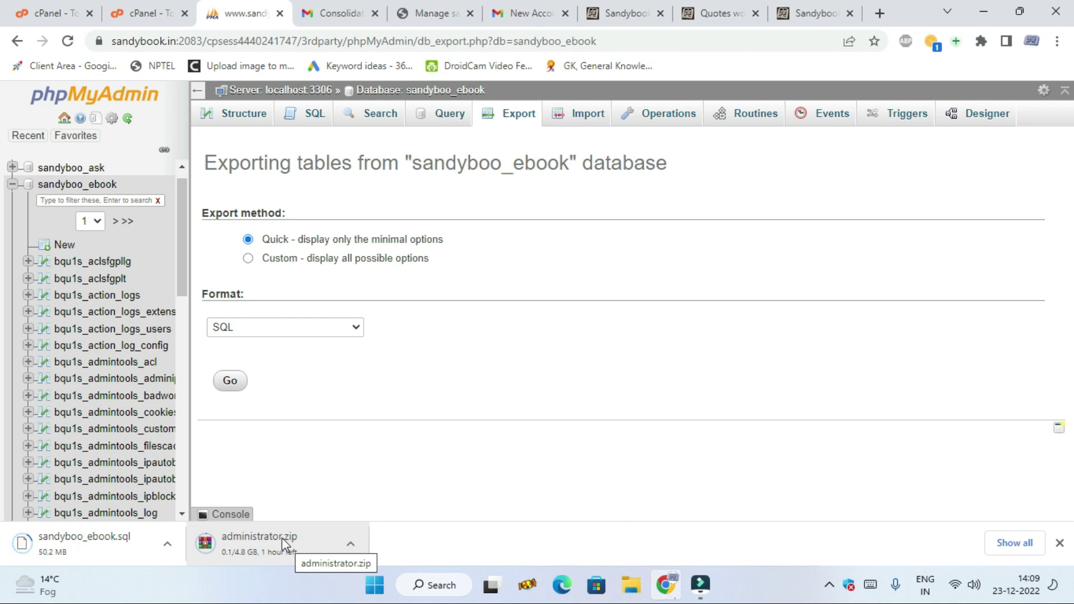
left_click(111, 542)
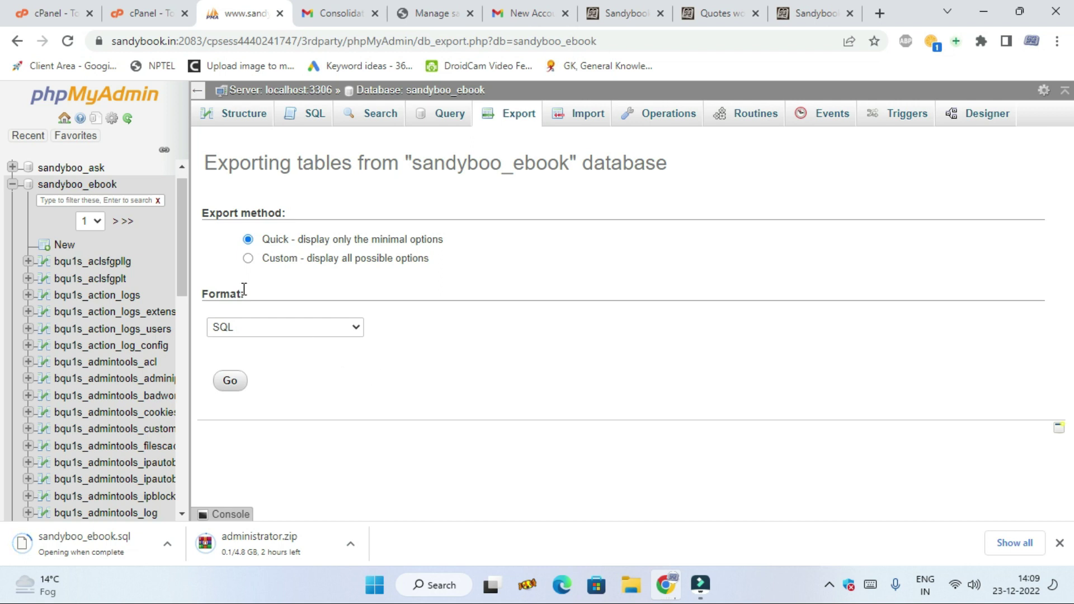
Step: Close phpMyAdmin to return to the cPanel tools and dismiss the browser's download bar
left_click(280, 12)
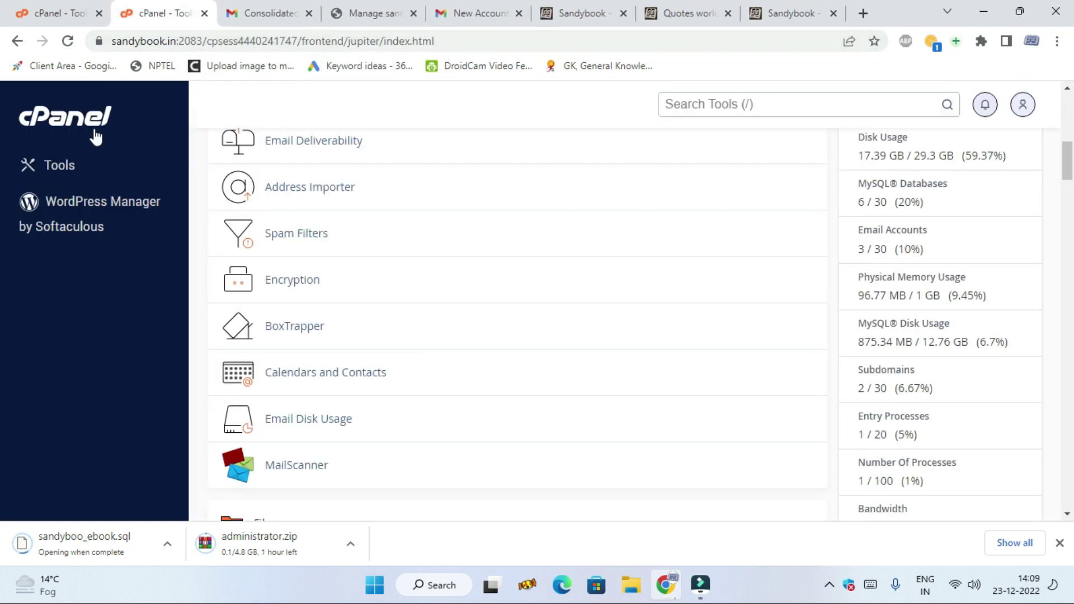
scroll(348, 300, "down", 3)
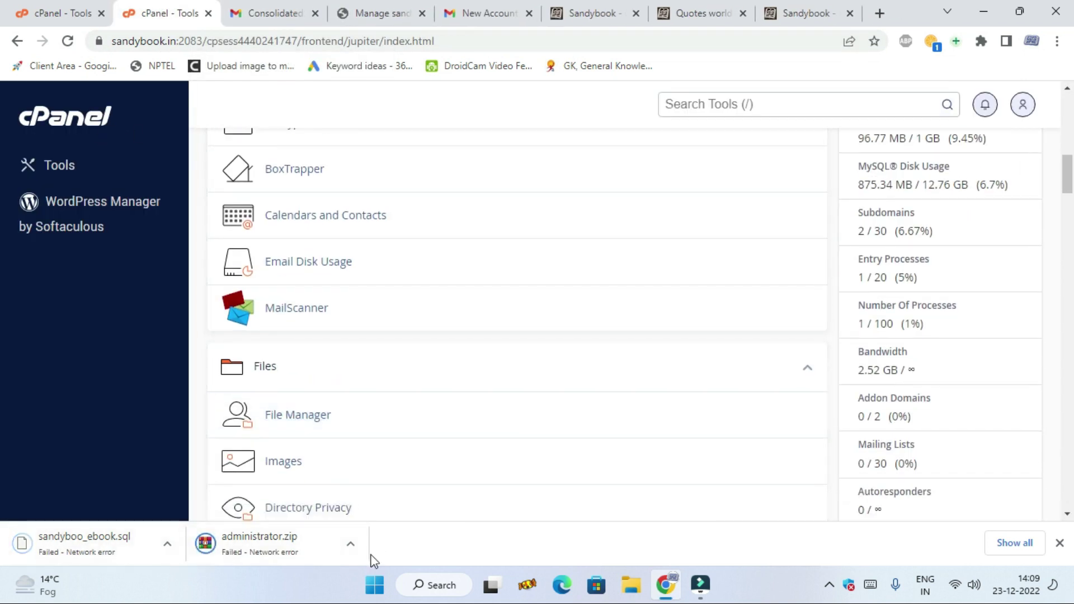
left_click(1059, 543)
Step: Look through the cPanel database and domain tools and open the Domains page
scroll(516, 406, "down", 5)
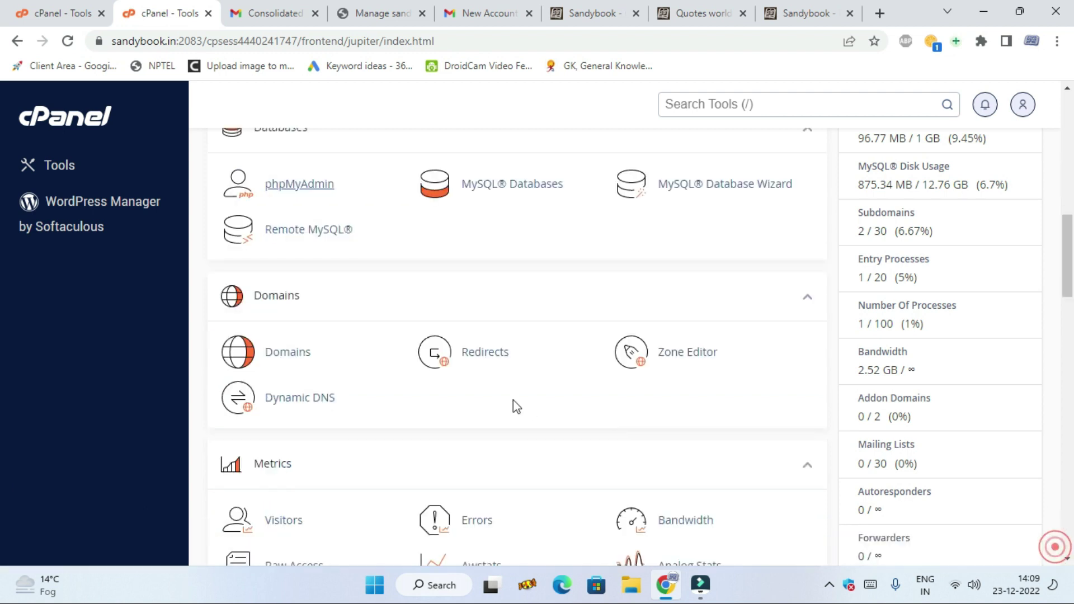
scroll(506, 407, "up", 2)
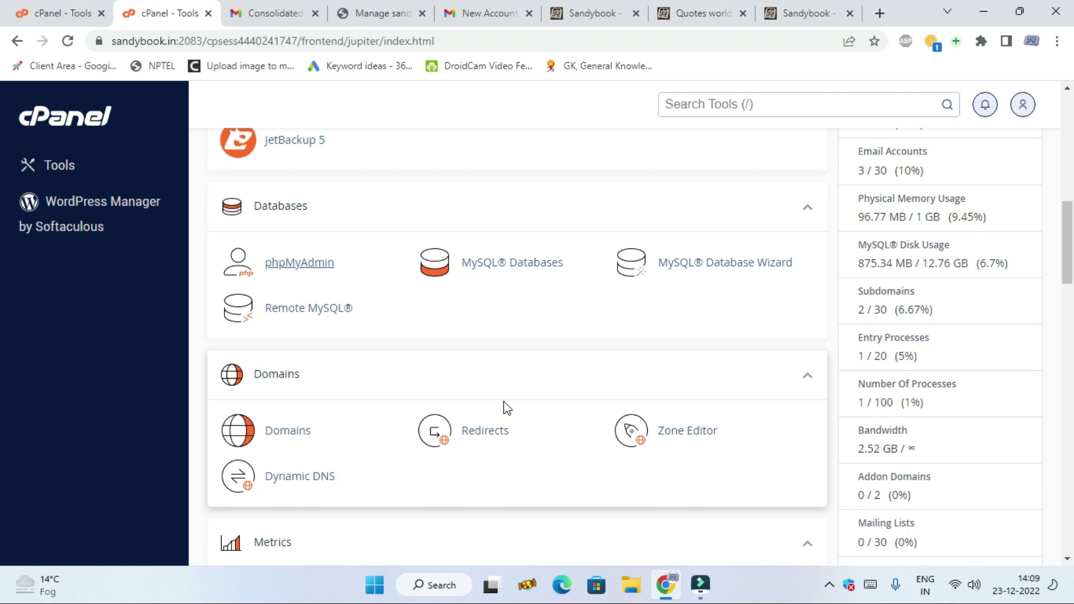
scroll(502, 388, "down", 2)
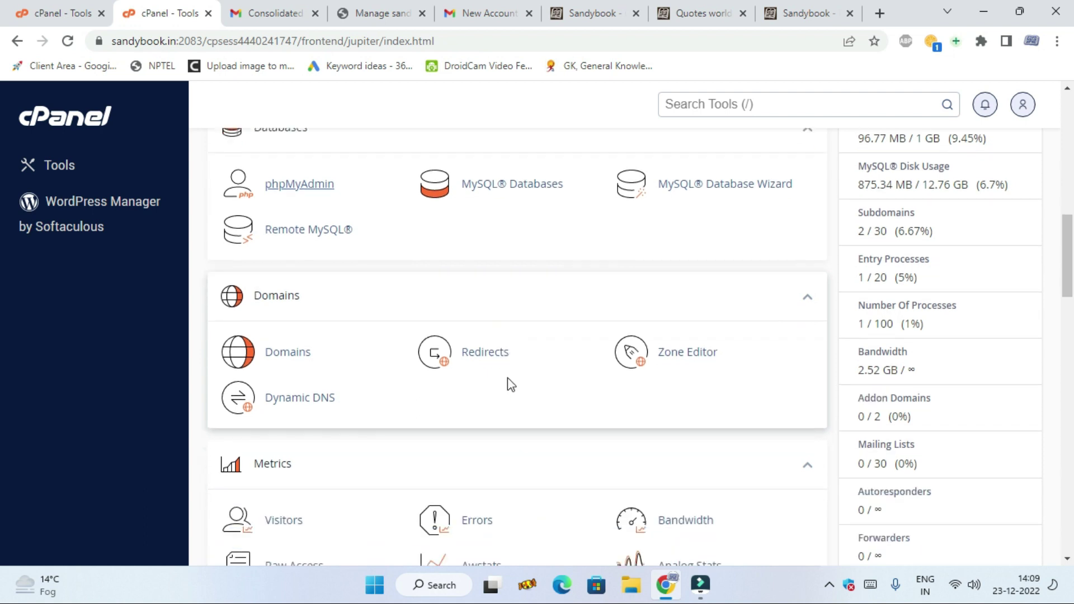
scroll(507, 379, "up", 2)
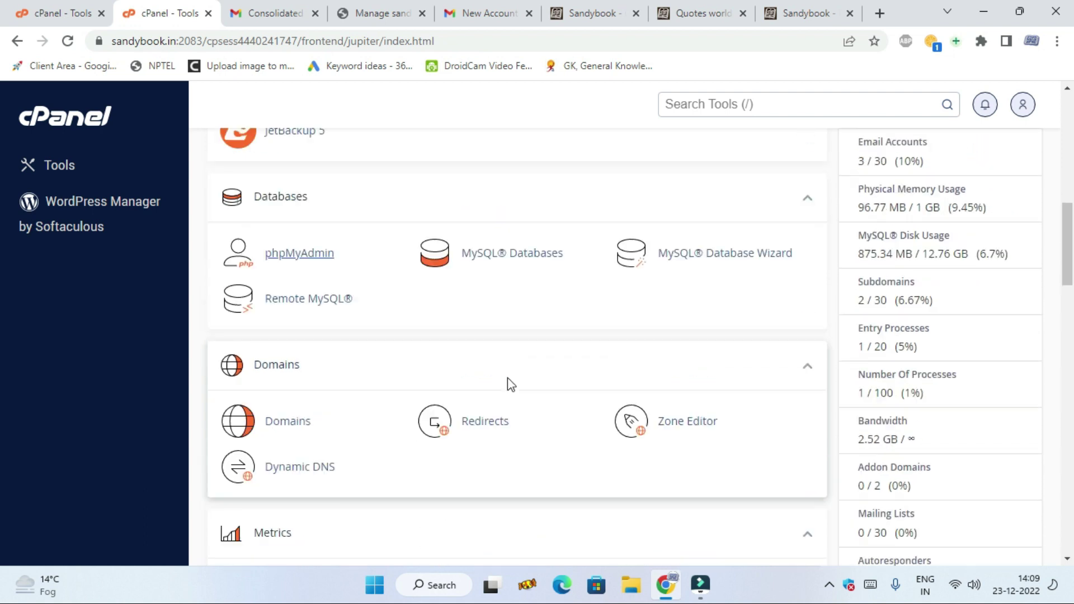
scroll(507, 376, "down", 2)
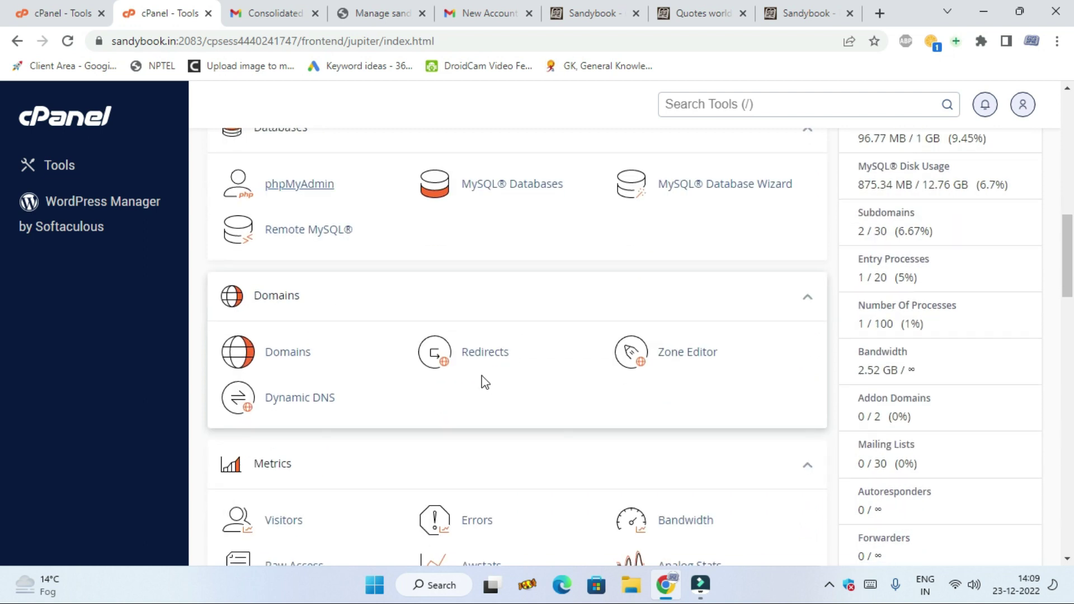
scroll(500, 384, "down", 2)
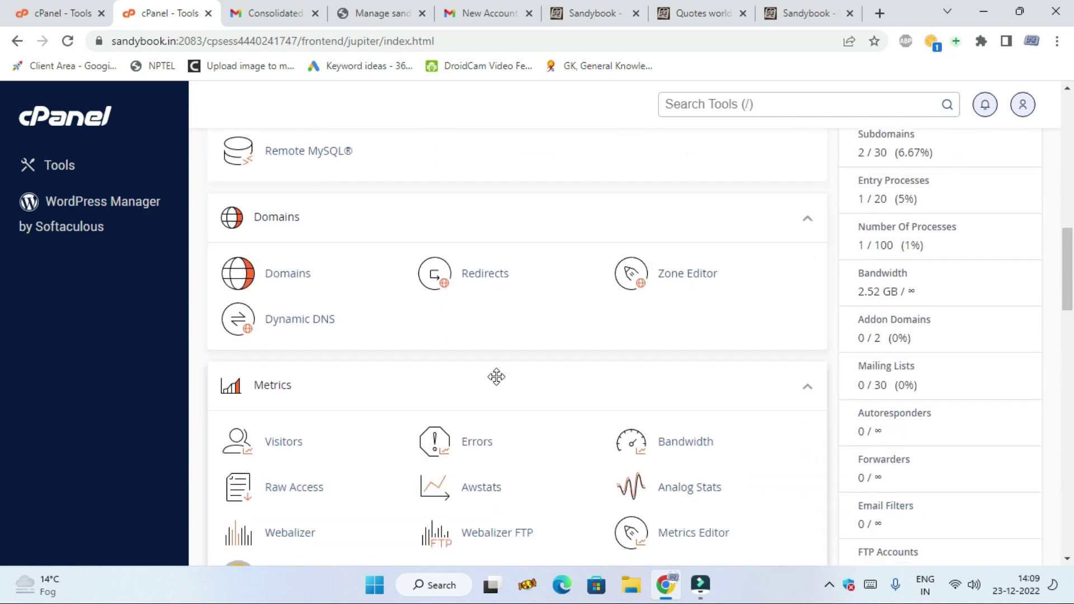
left_click(291, 274)
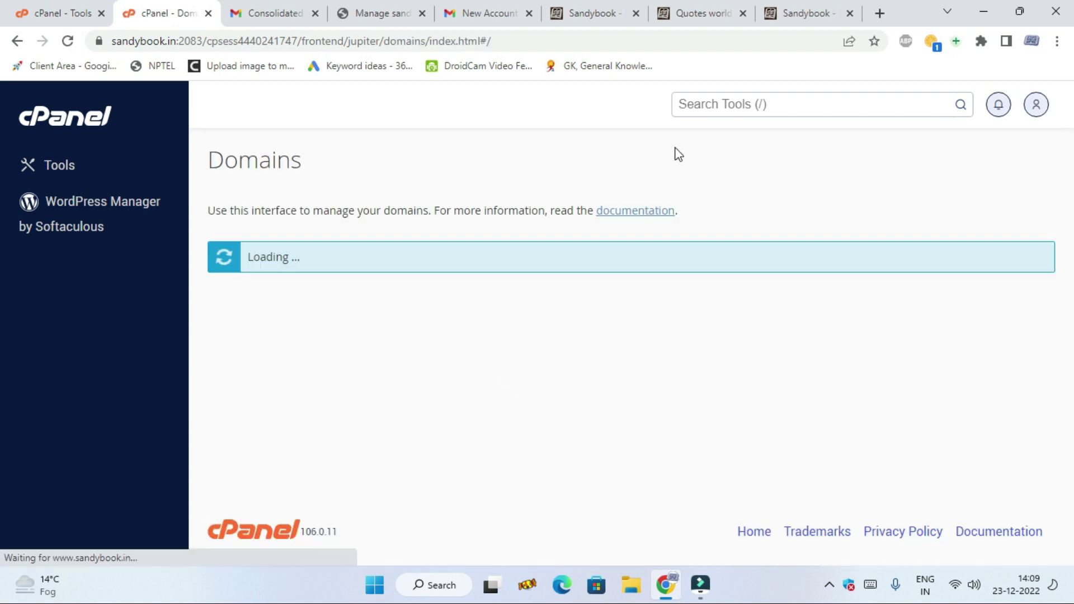
Step: Reload the quotes.sandybook.in home page and open the Crypto World section of the latestsms site
left_click(690, 11)
left_click(133, 122)
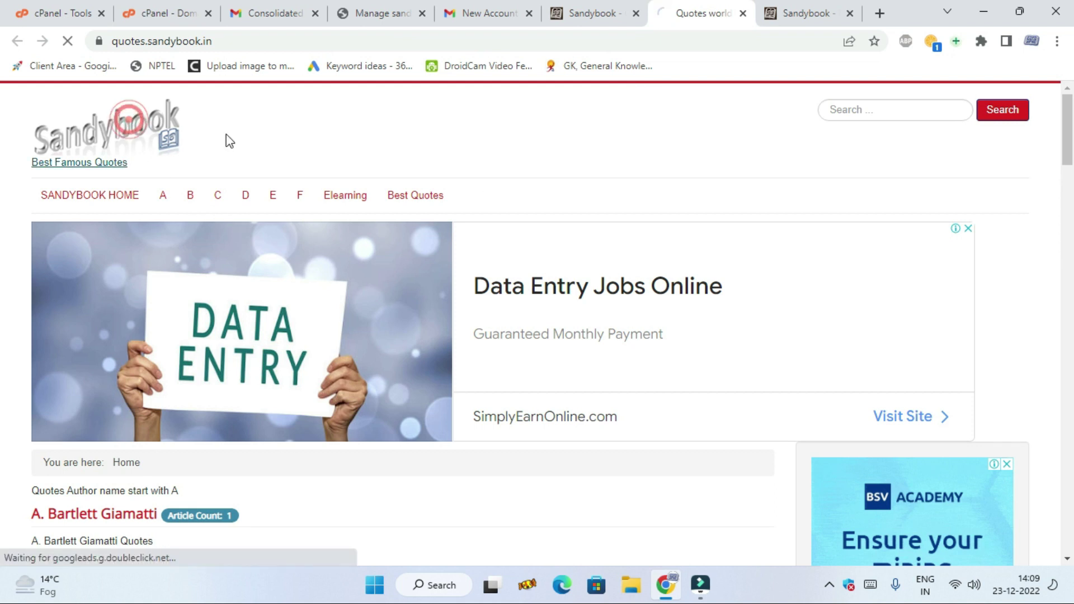
left_click(833, 11)
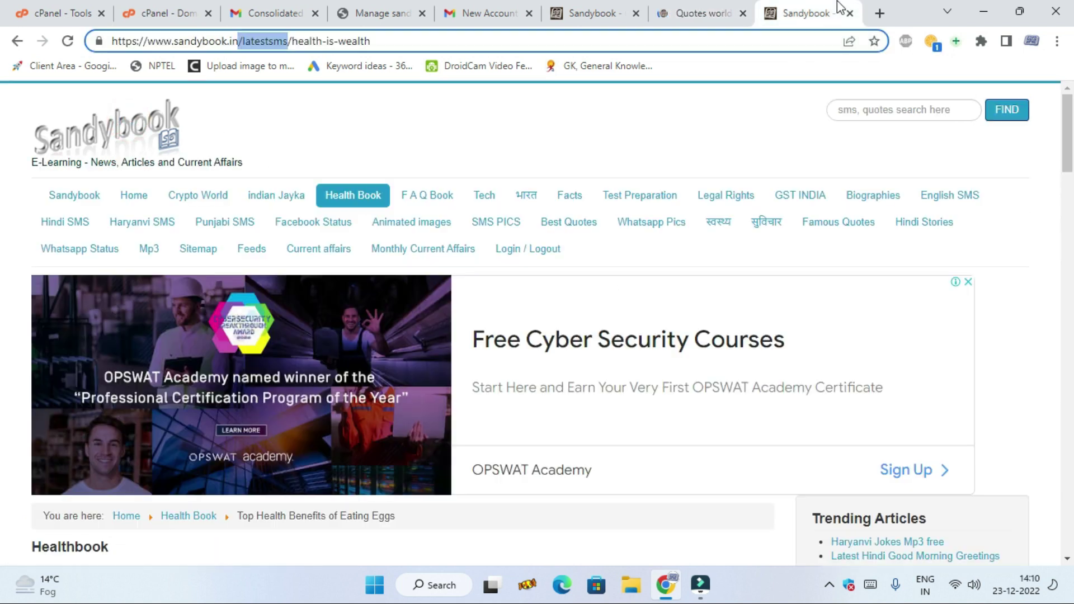
left_click(218, 197)
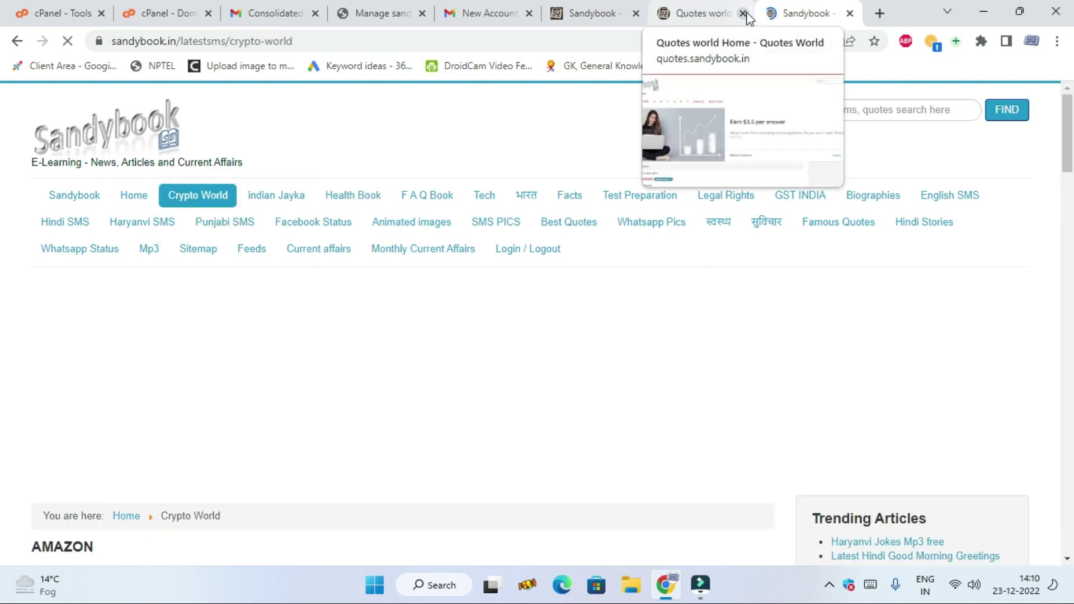
Step: Look over the Crypto World page and open the General section under Tech to browse its article list
scroll(666, 290, "down", 15)
scroll(665, 291, "up", 15)
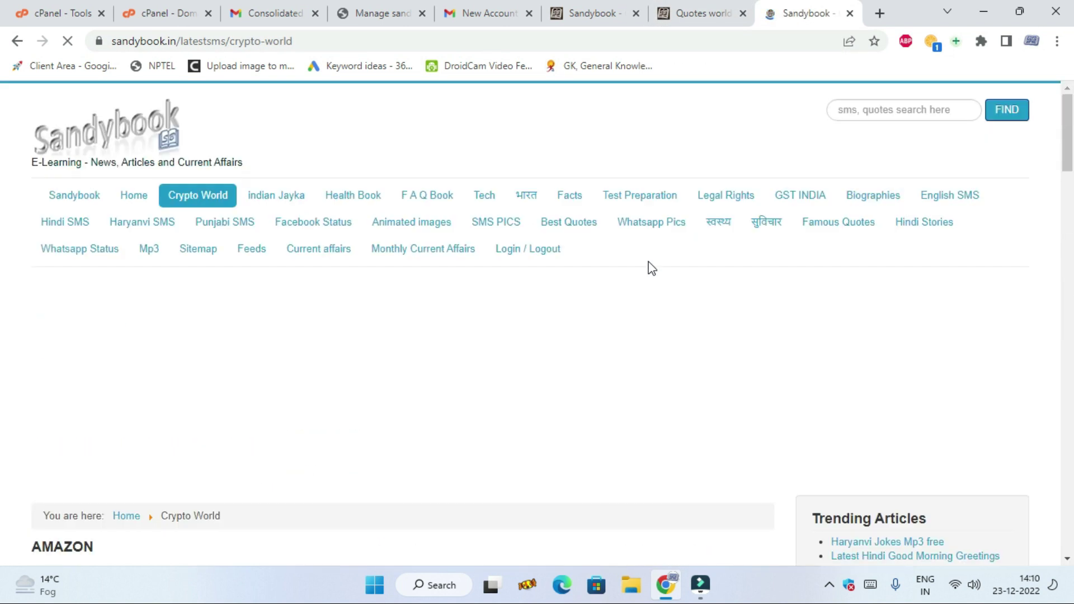
mouse_move(483, 202)
left_click(494, 224)
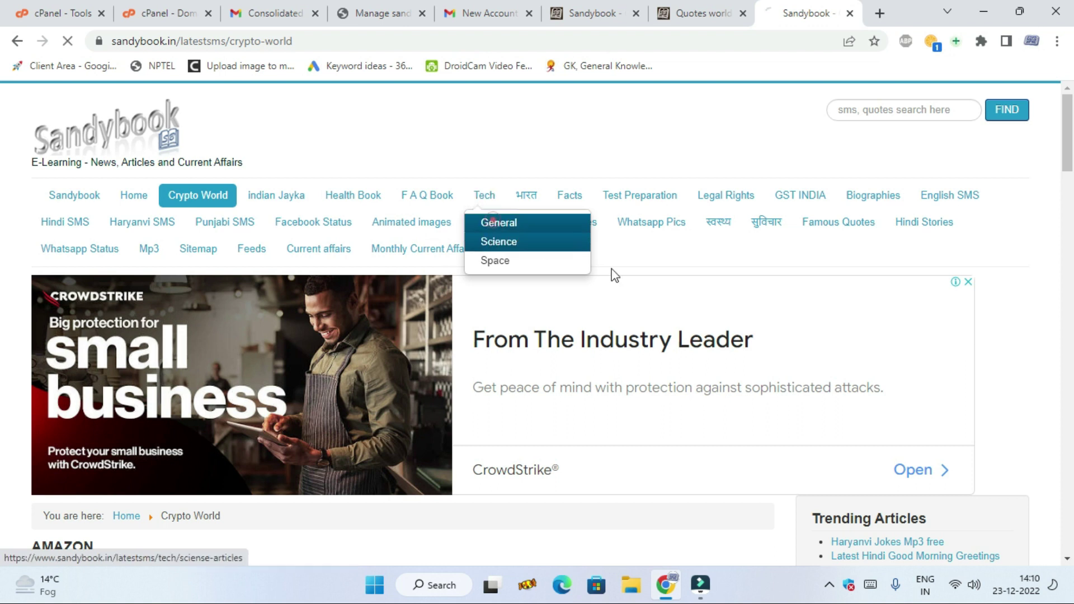
scroll(663, 349, "down", 3)
scroll(662, 350, "down", 8)
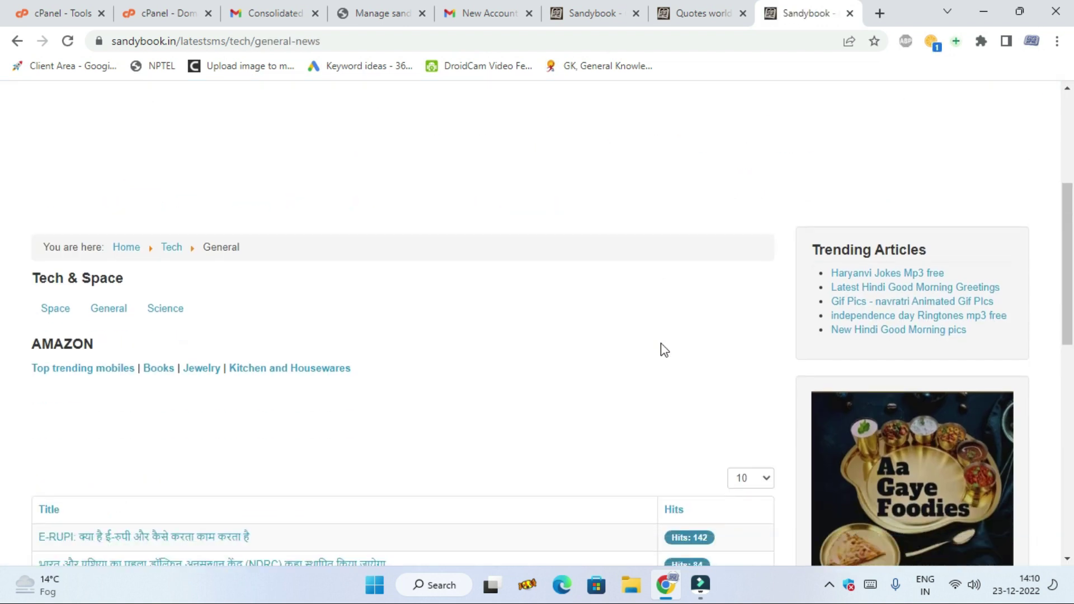
scroll(376, 294, "up", 6)
scroll(215, 382, "down", 7)
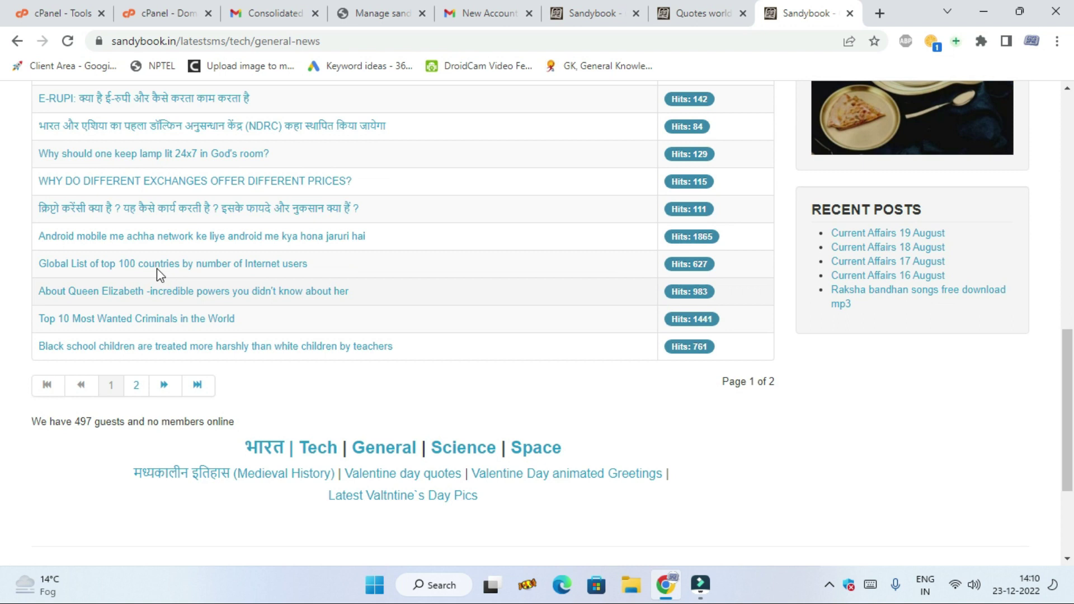
Step: Open the article about what an Android mobile needs for a good network and skim its content
left_click(157, 235)
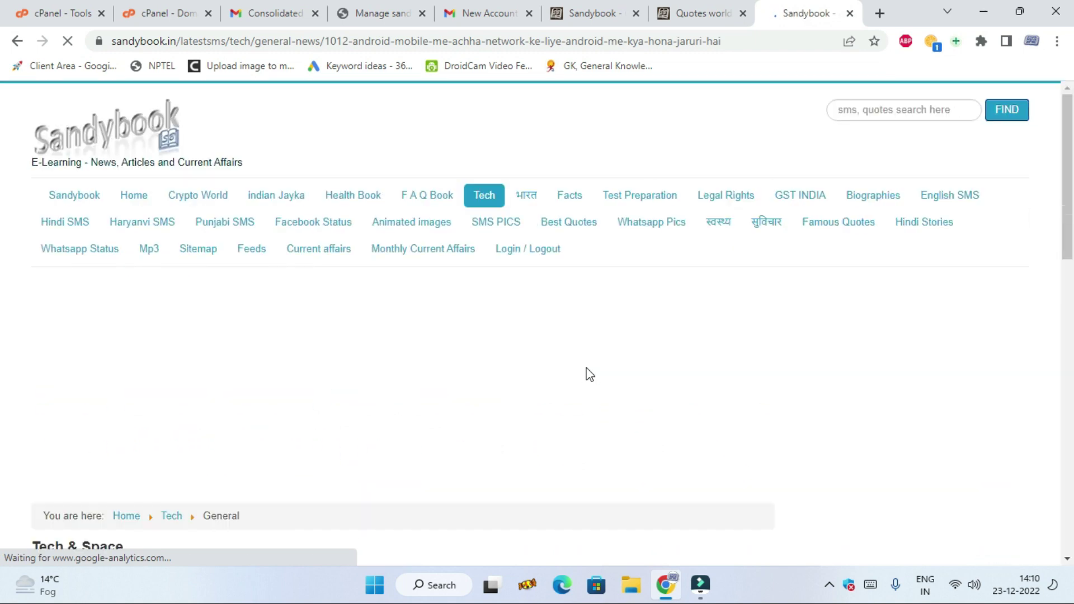
scroll(637, 330, "down", 20)
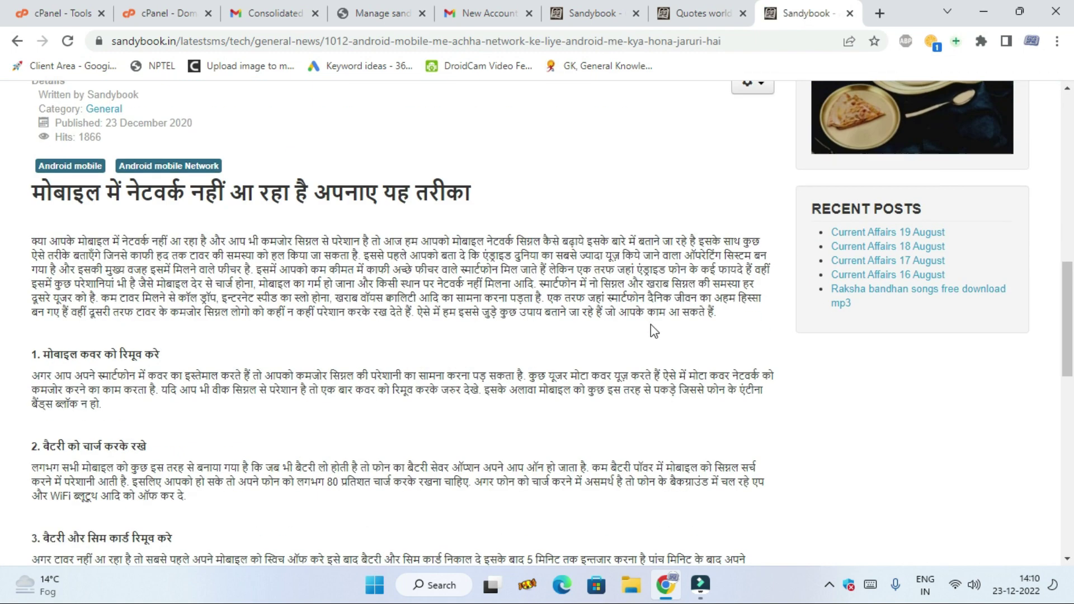
scroll(650, 326, "down", 3)
scroll(650, 326, "up", 20)
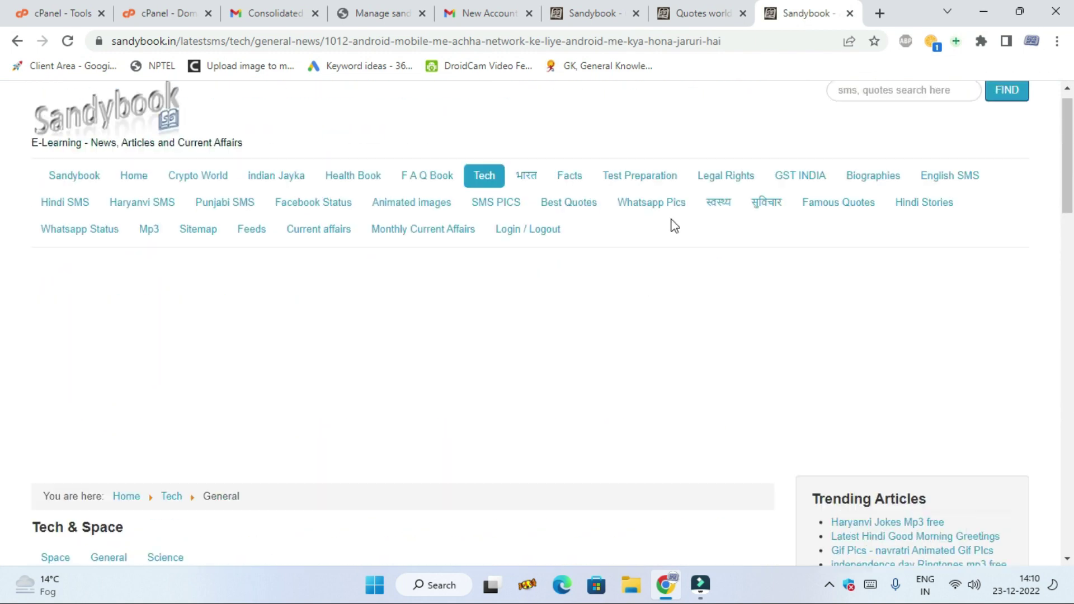
Step: Revisit the quotes site and the hosting renewal e-mail, and return to the cPanel domains list
left_click(697, 8)
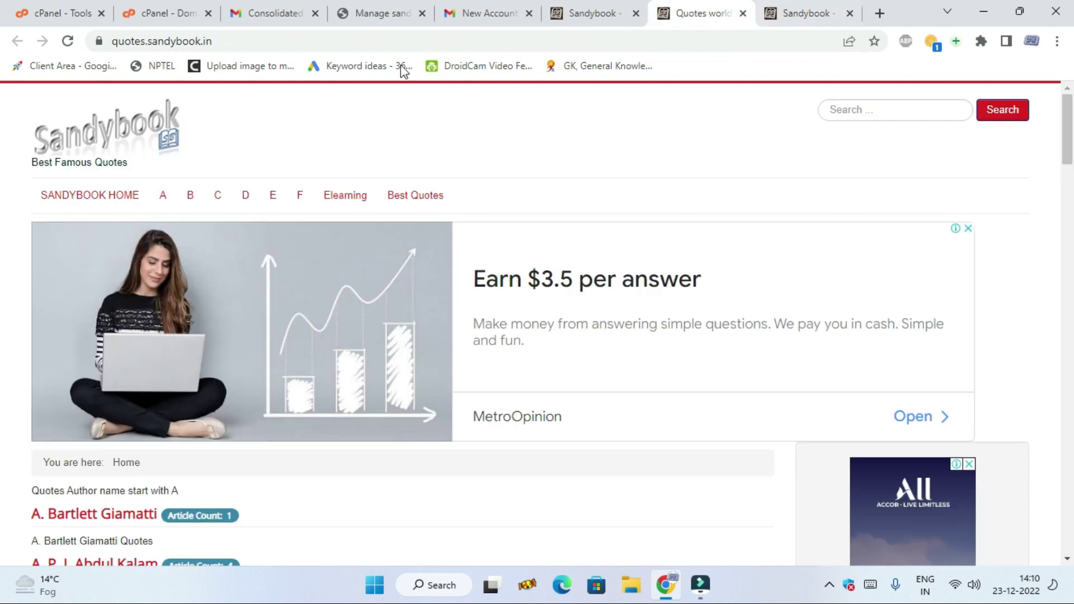
left_click(241, 9)
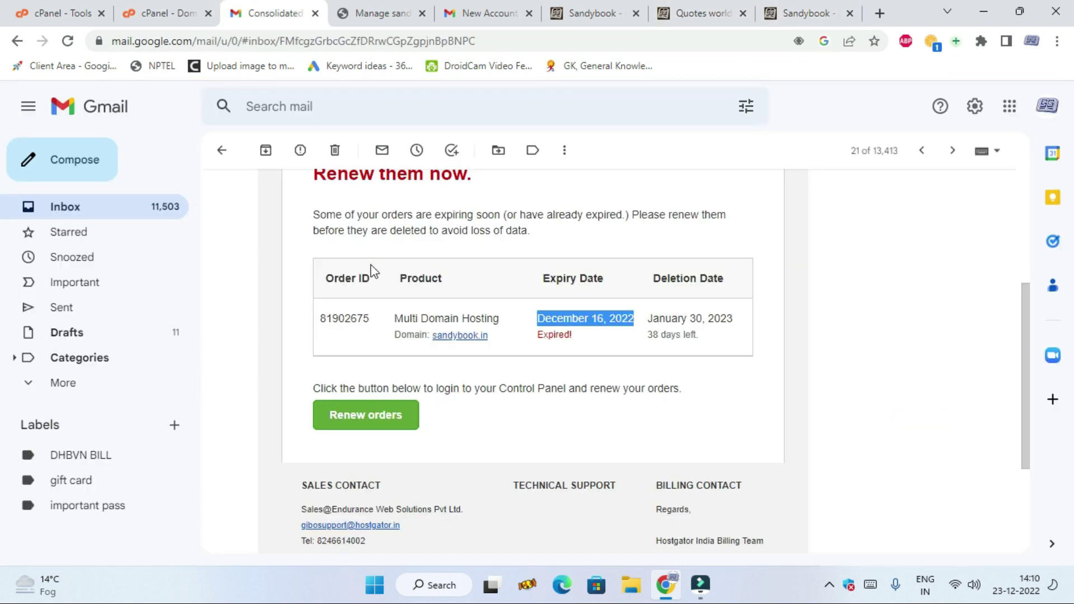
left_click(159, 16)
scroll(410, 328, "down", 3)
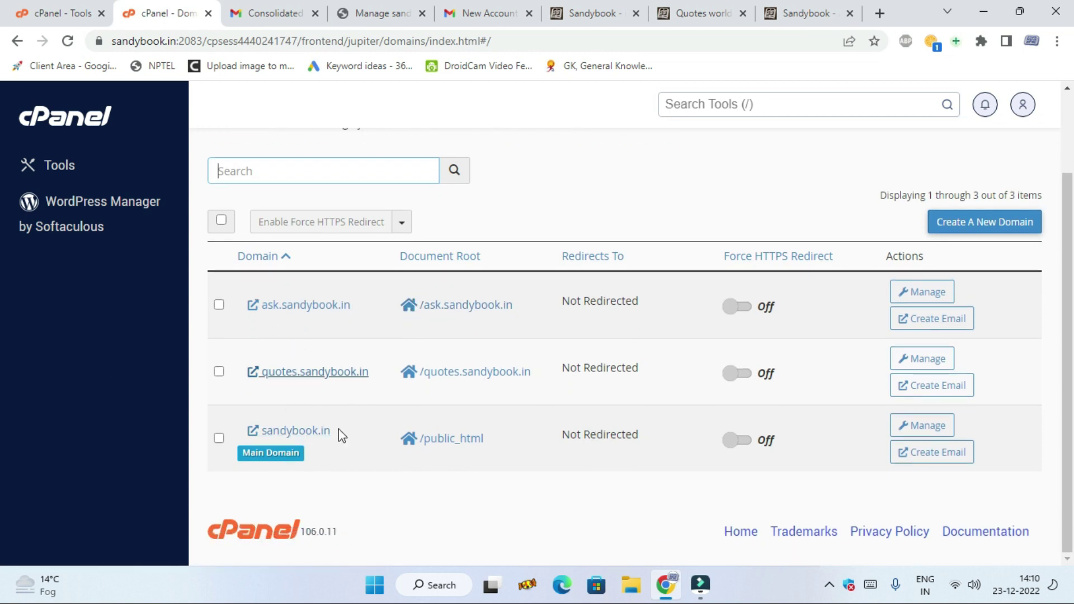
Step: Create the new domain articles.sandybook.in with its document root set to articles.sandybook.in and review it in the domains list
left_click(982, 220)
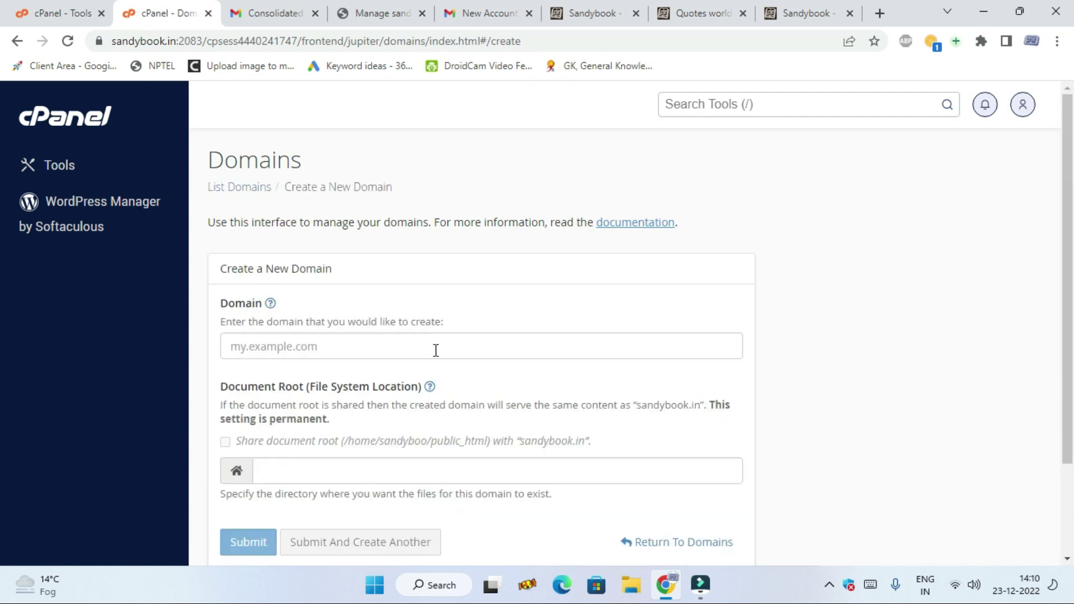
left_click(434, 342)
scroll(442, 338, "down", 1)
left_click(409, 261)
type("ARTICLES")
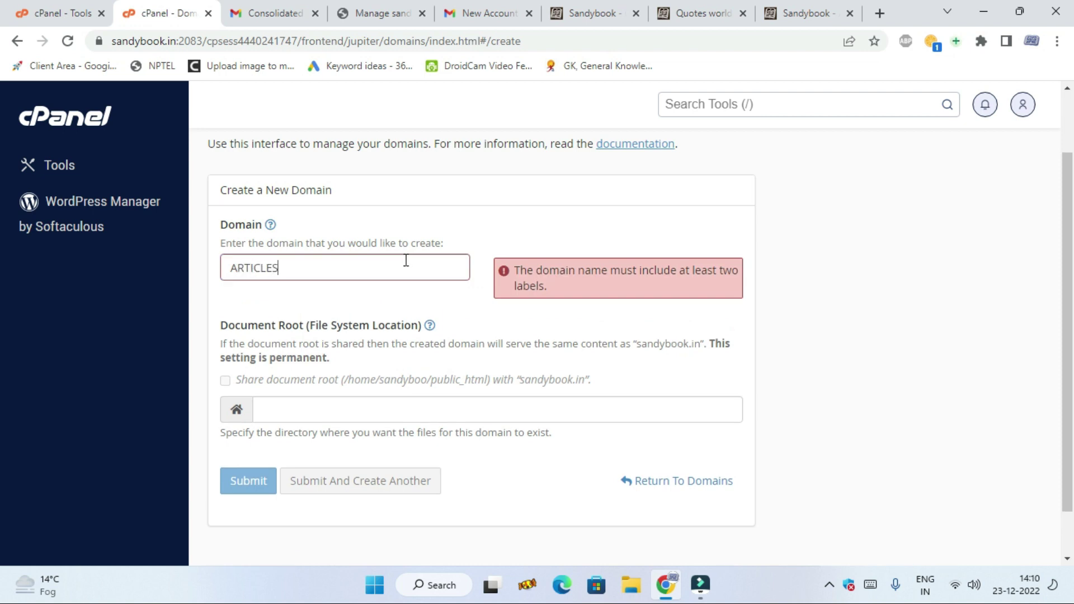
double_click(406, 260)
type("articles.sandybook.in")
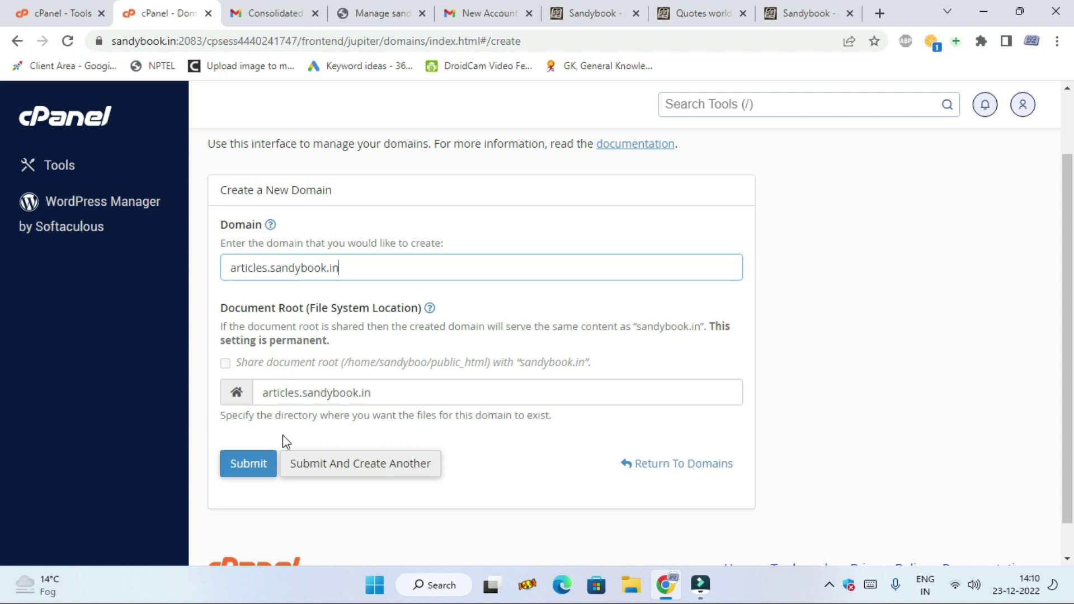
left_click(250, 462)
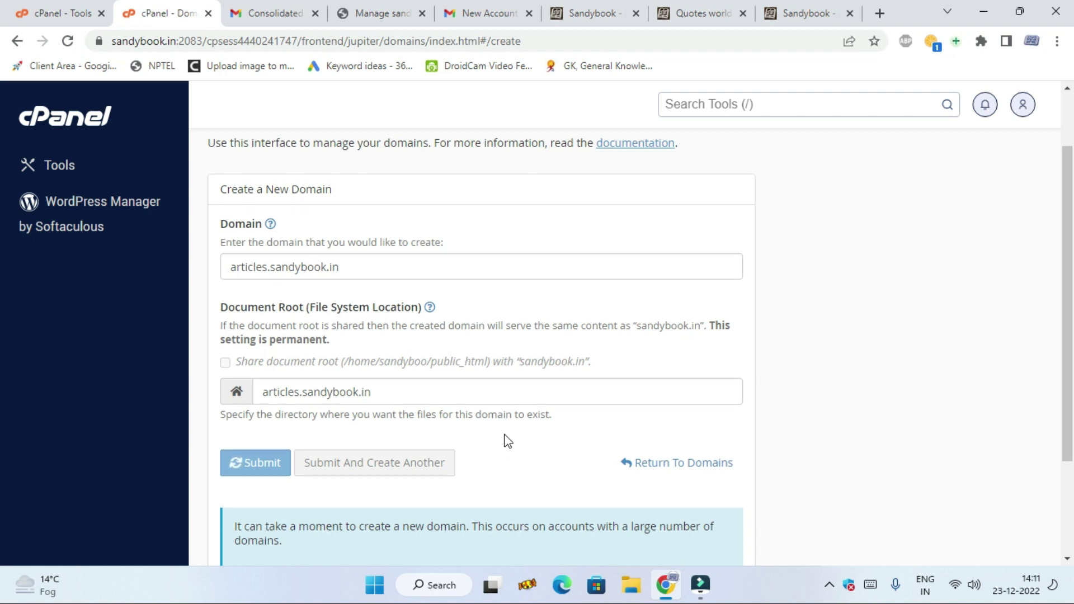
scroll(506, 440, "down", 3)
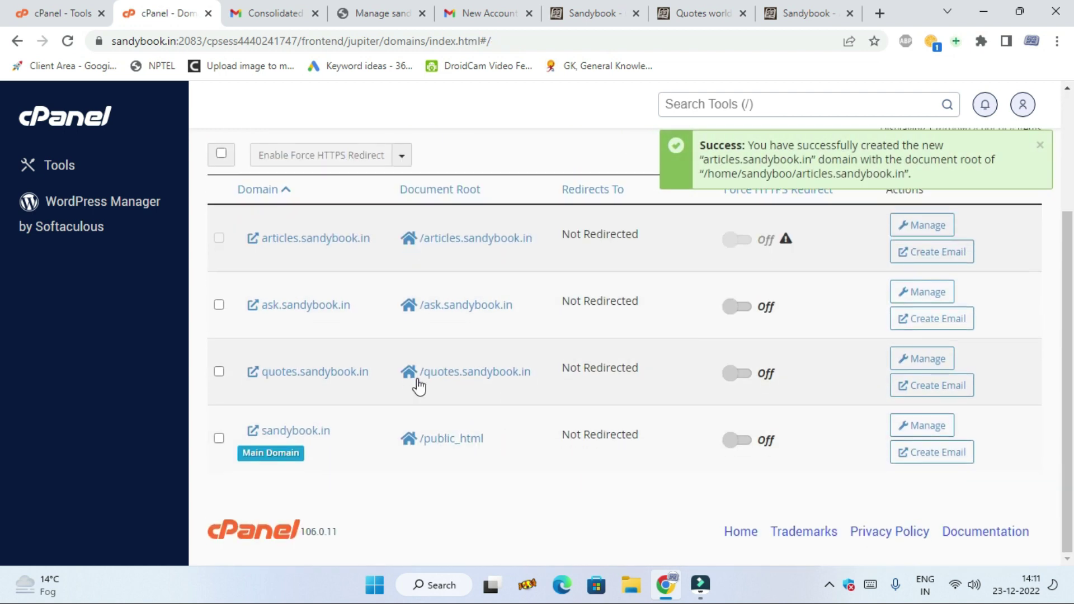
scroll(420, 384, "up", 3)
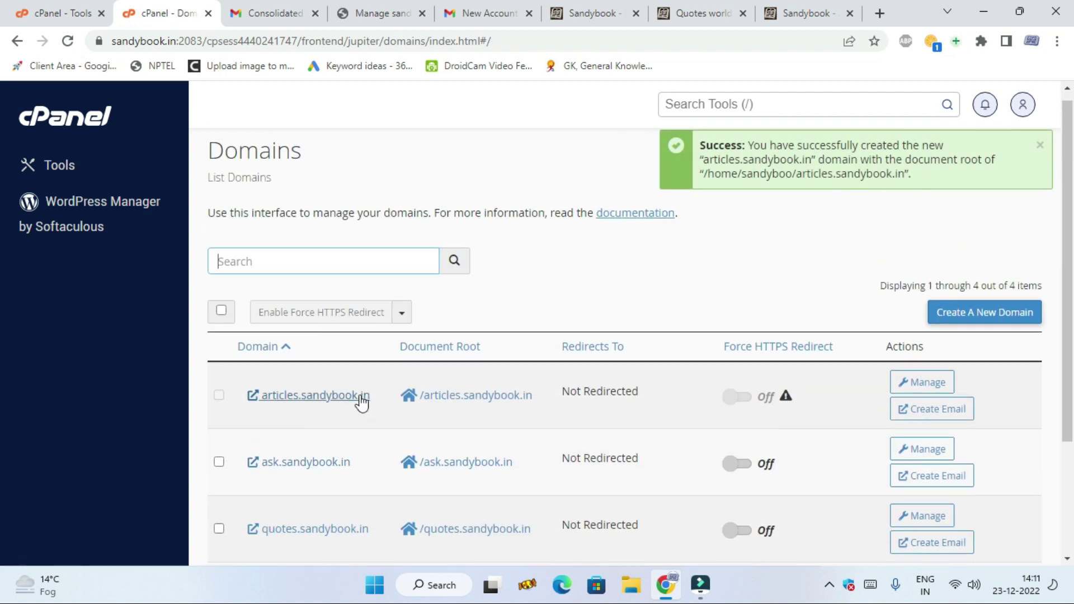
left_click(384, 397)
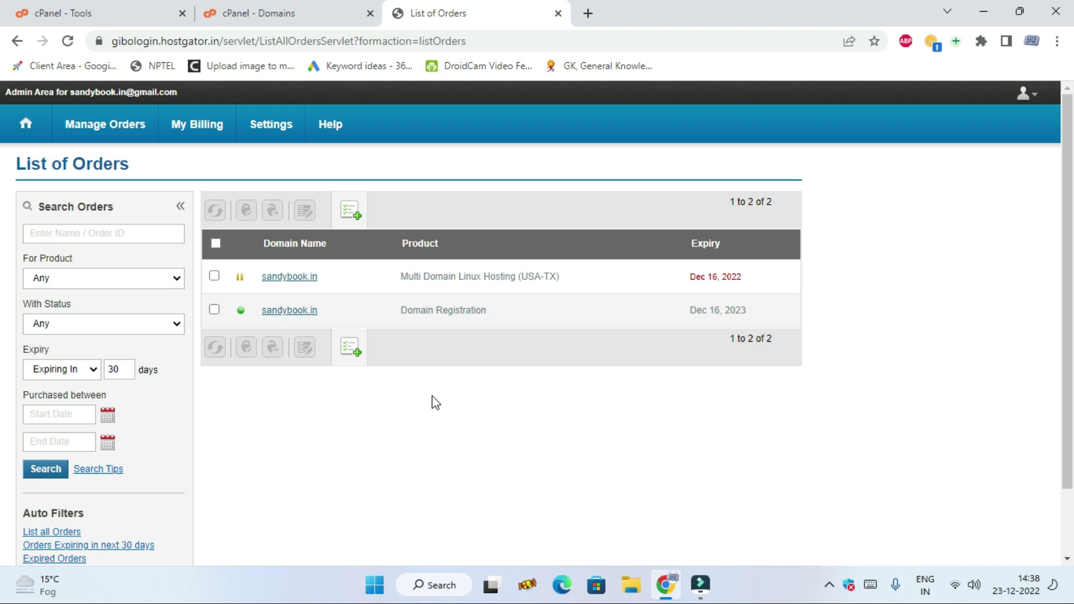
Step: Look over the HostGator order list and open the Gmail inbox in a new tab
scroll(435, 403, "down", 2)
scroll(436, 403, "up", 2)
left_click(591, 15)
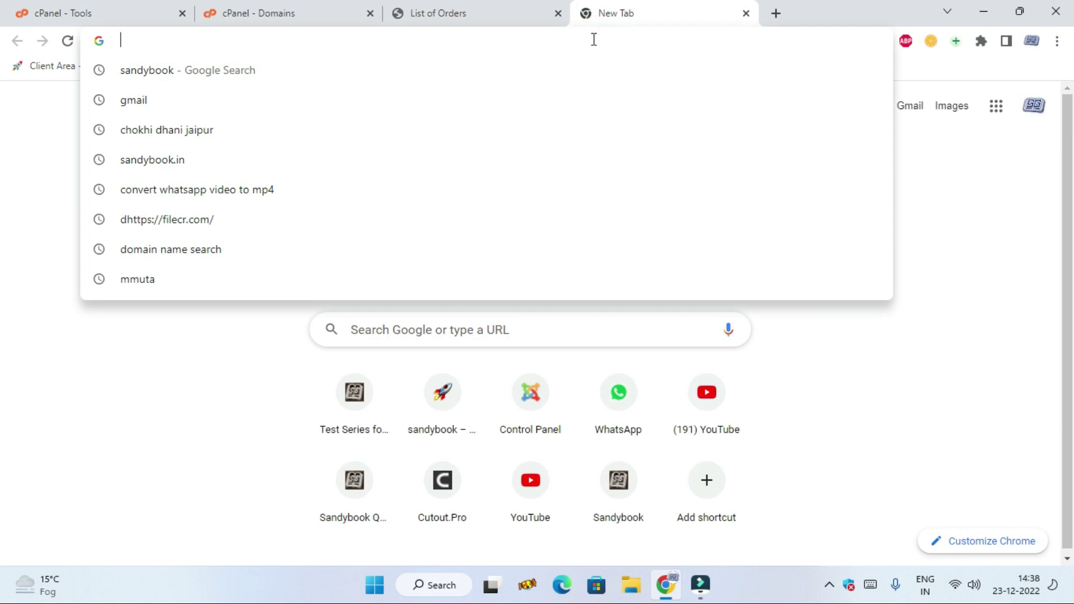
type("GMA")
key("Return")
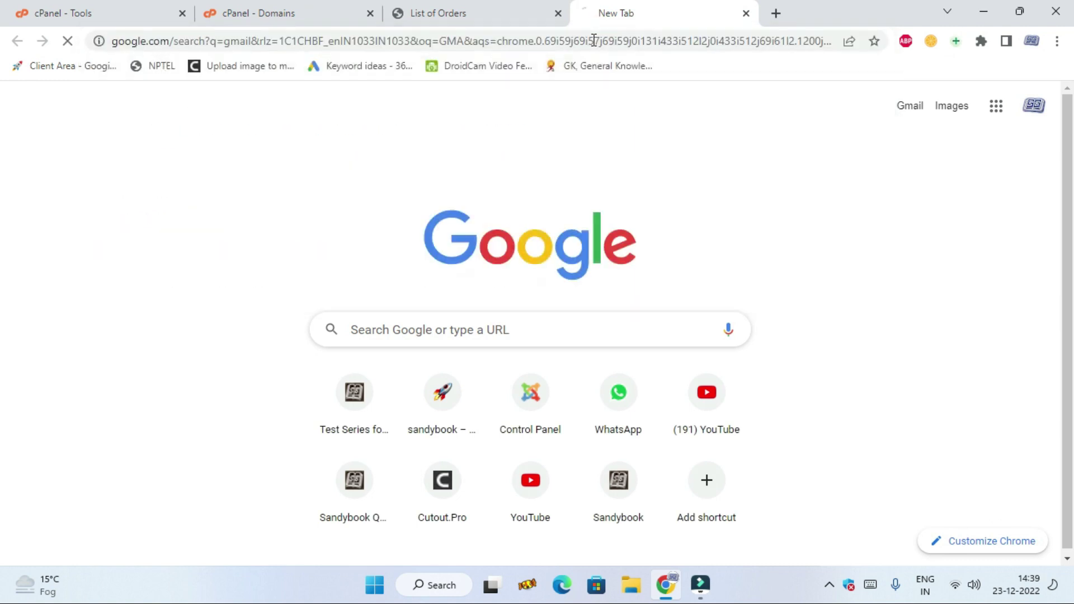
left_click(209, 267)
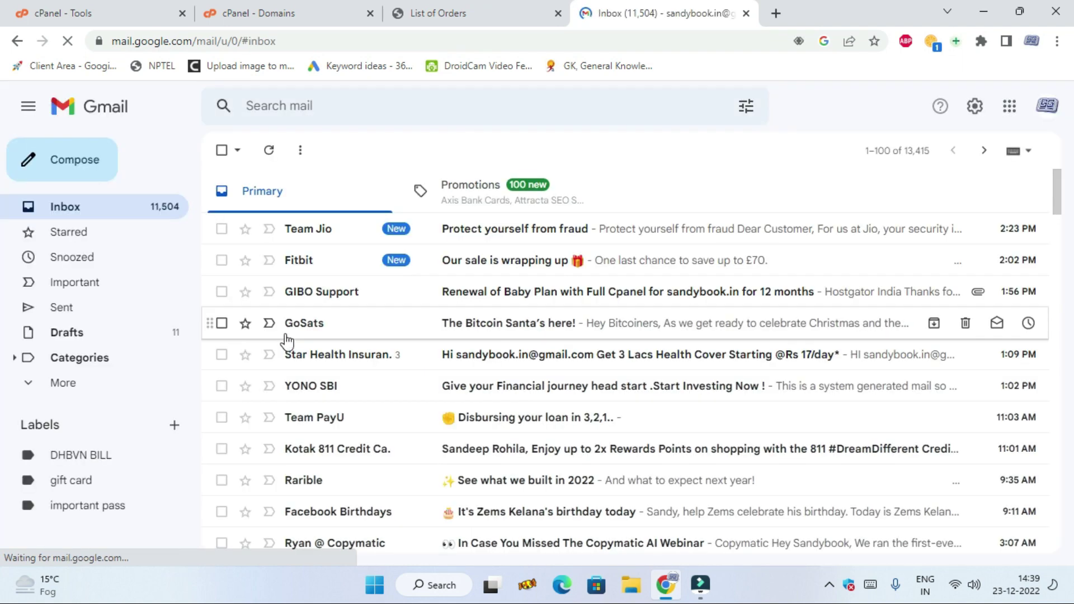
Step: Open Viewen's New Account Information e-mail under the important pass label and highlight its nameserver entries
scroll(282, 340, "down", 2)
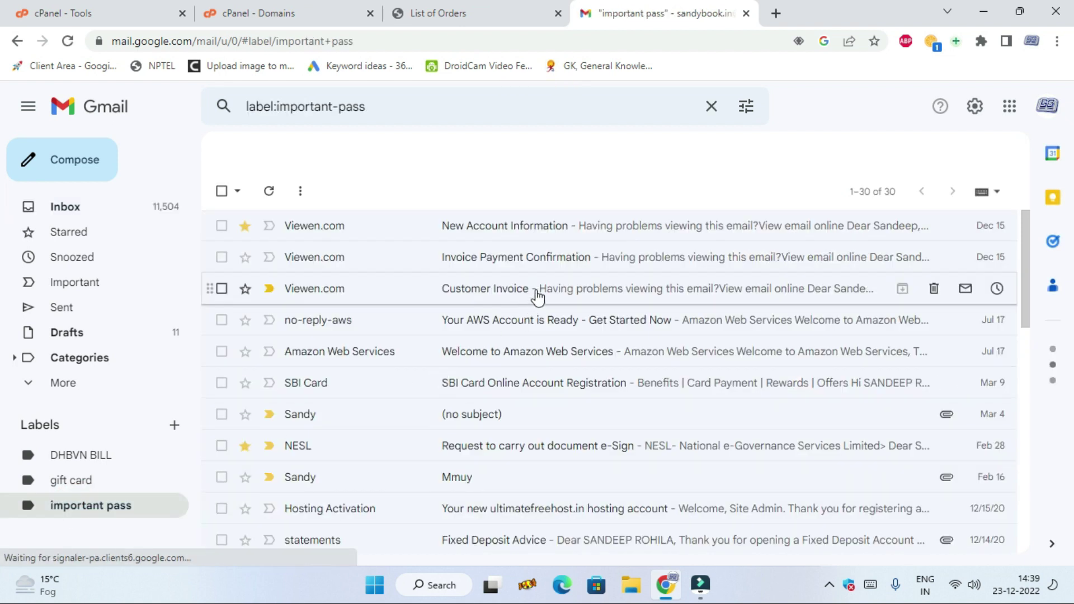
left_click(539, 230)
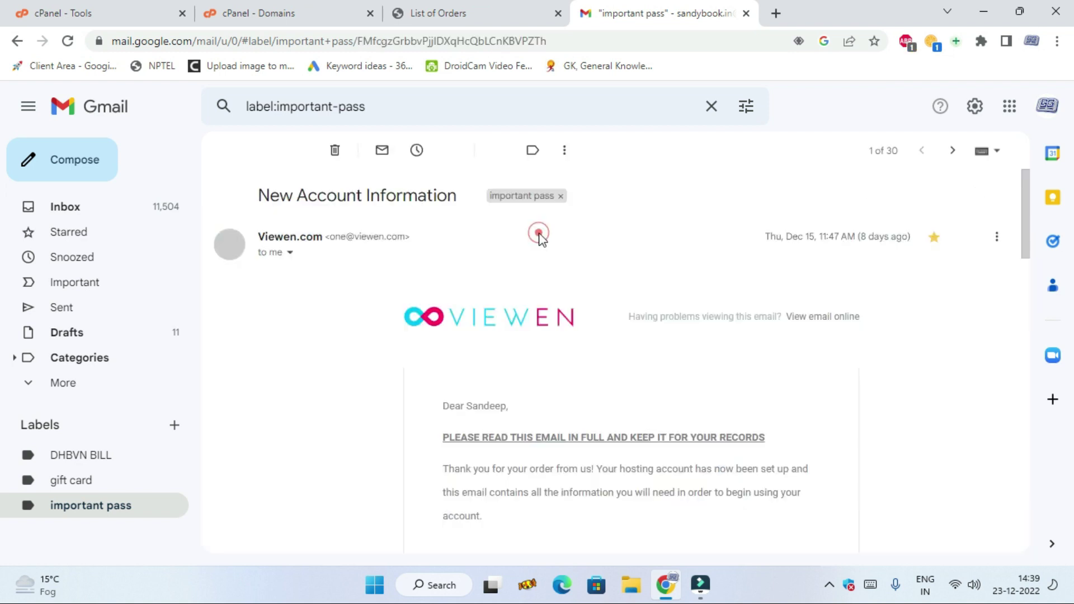
scroll(485, 220, "down", 10)
left_click_drag(522, 241, 622, 257)
left_click(653, 275)
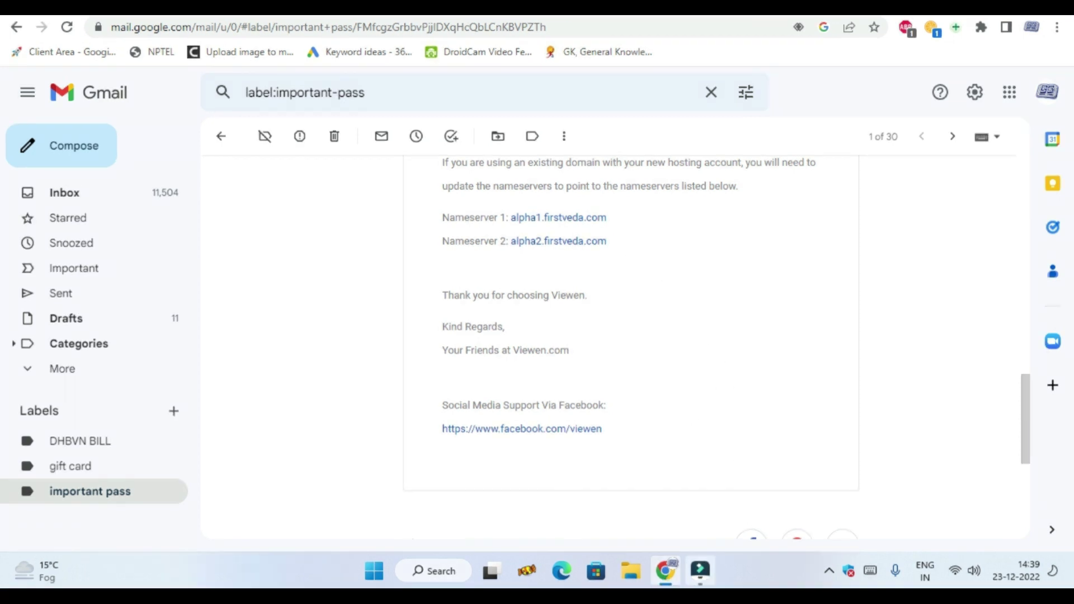
Step: Revisit the cPanel Domains and Tools pages and return to the HostGator order list
left_click(301, 8)
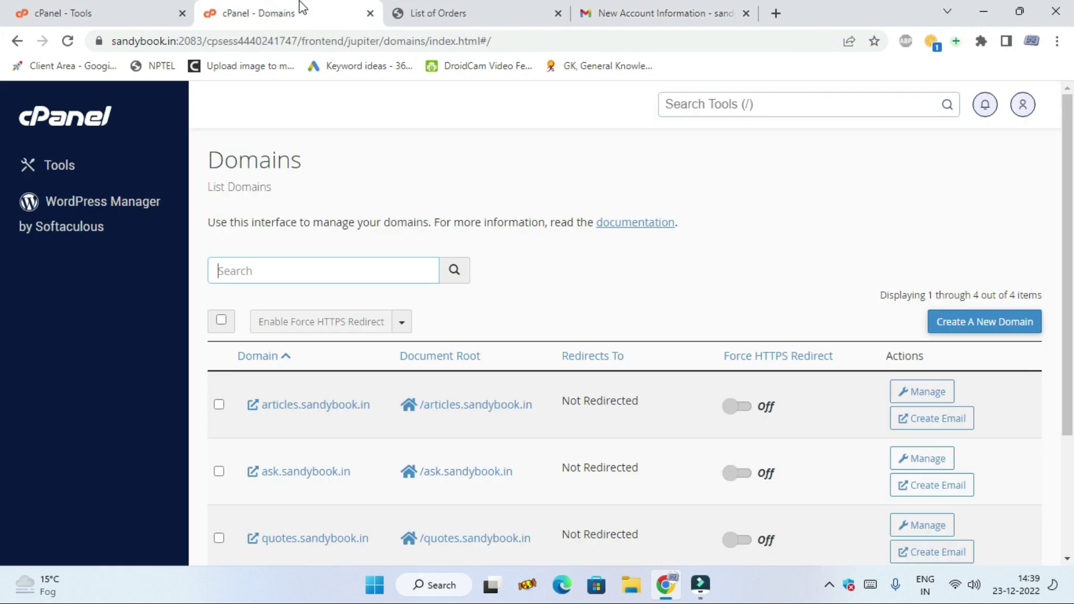
left_click(92, 13)
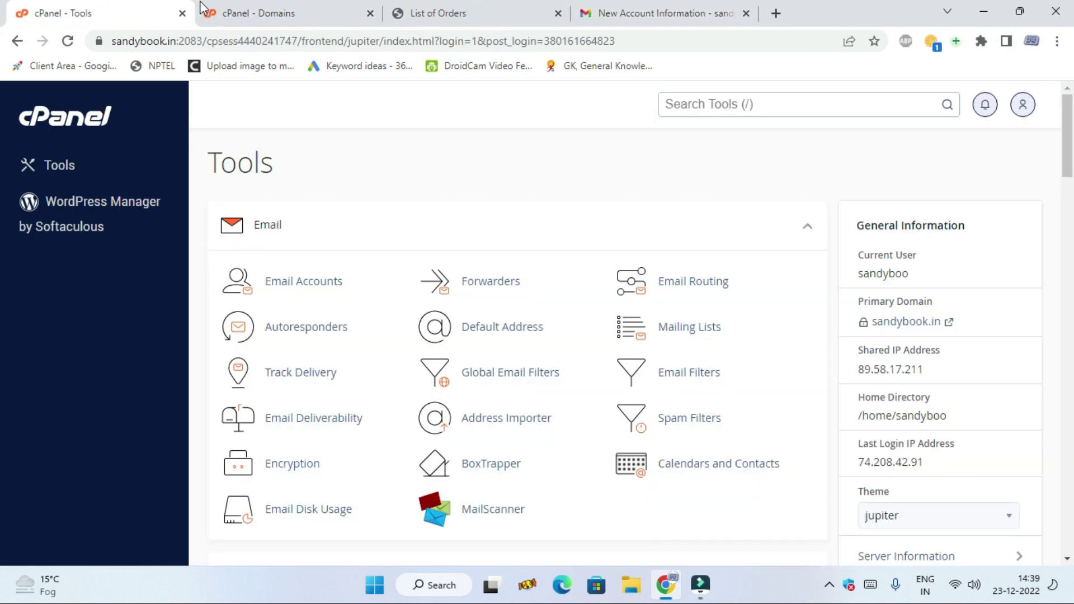
left_click(266, 11)
left_click(448, 10)
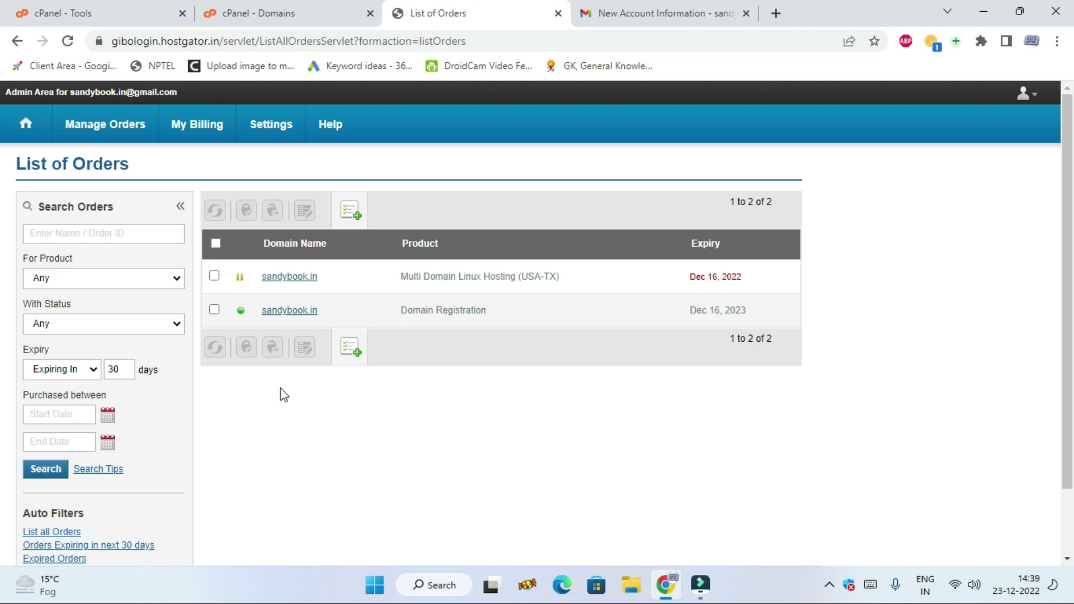
left_click(167, 43)
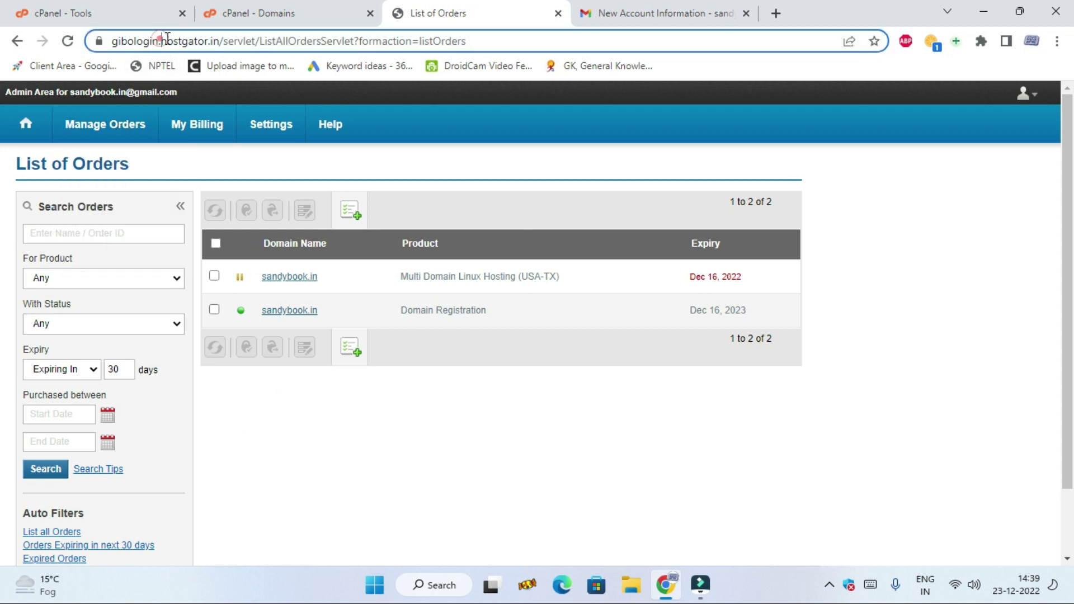
left_click(457, 498)
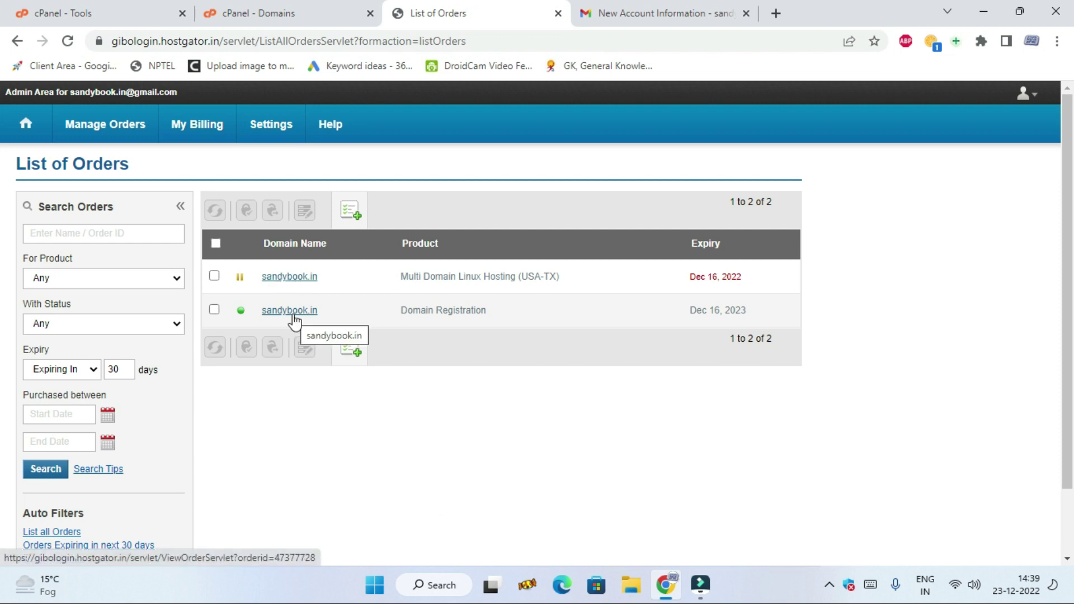
Step: Open the sandybook.in domain registration order, view its name server settings, and close them without changes
left_click_drag(756, 311, 680, 310)
left_click(607, 416)
left_click(302, 311)
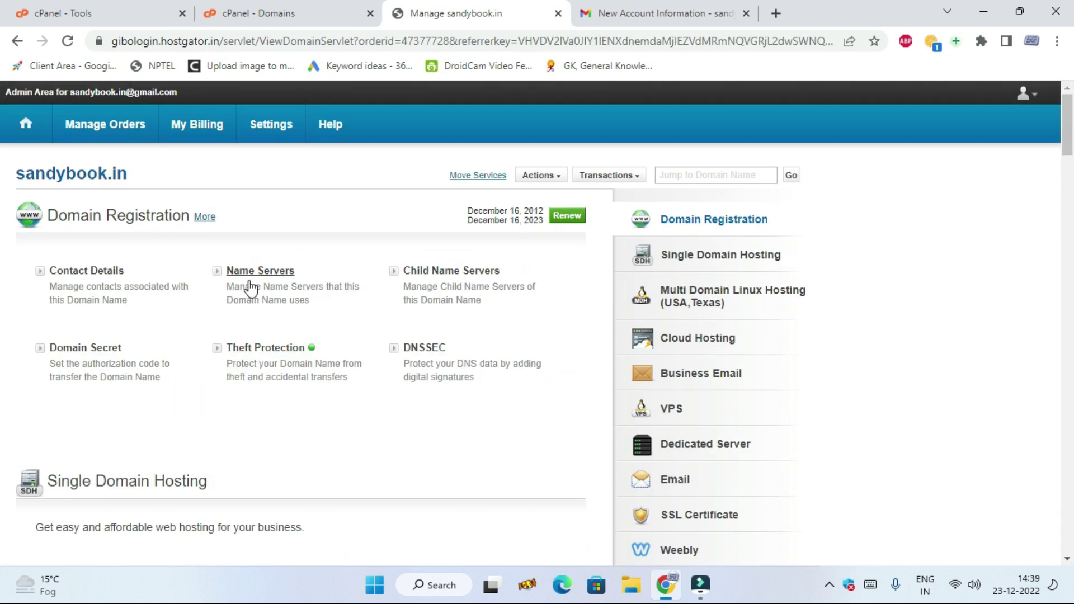
left_click(263, 272)
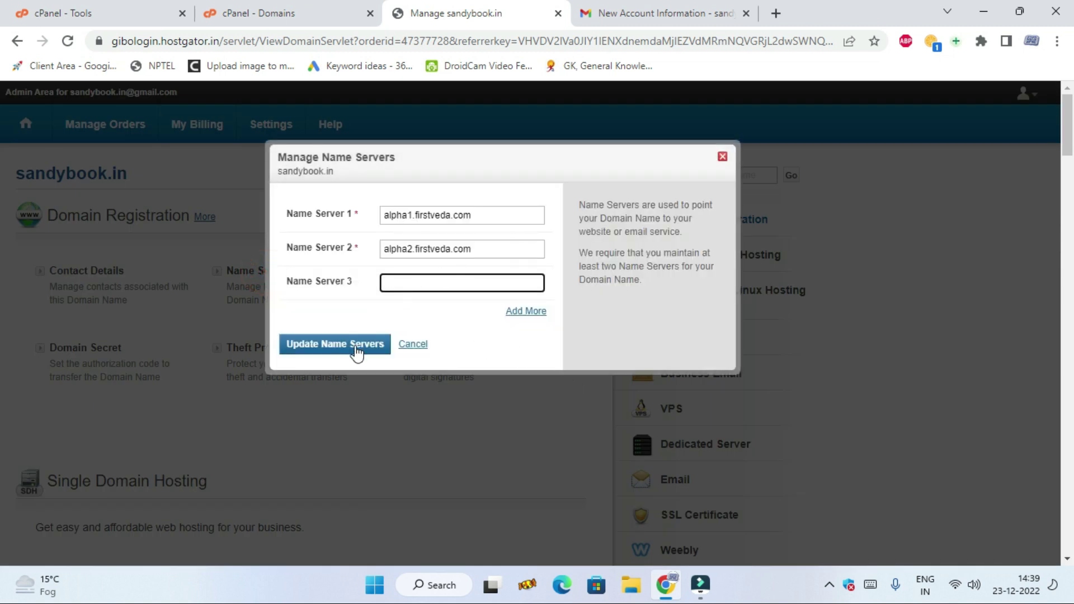
left_click(722, 157)
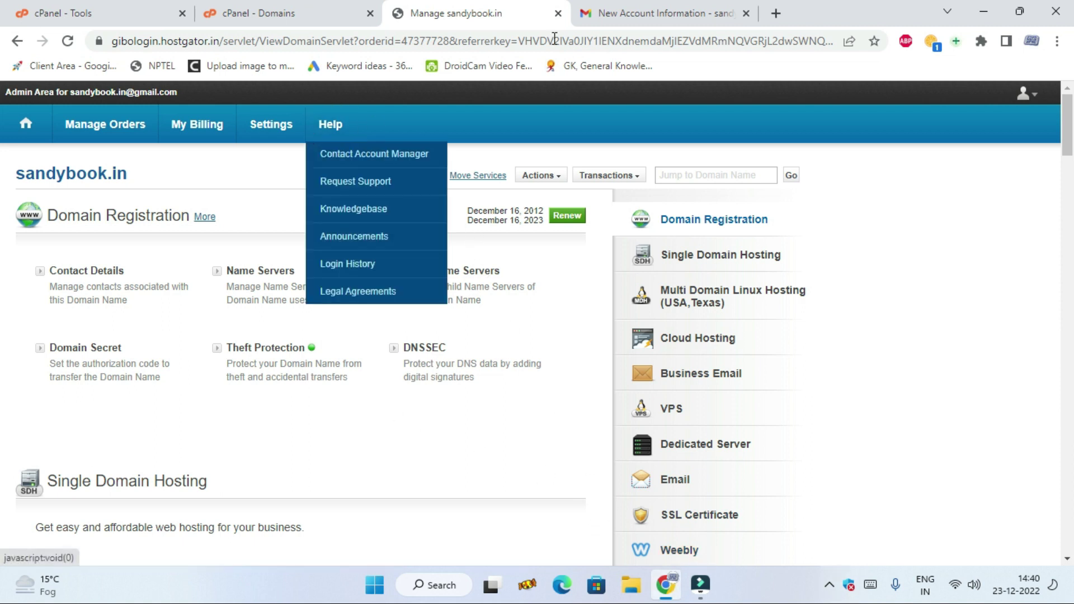
Step: Recheck the nameservers in the Viewen account e-mail and return to the HostGator domain management page
left_click(644, 13)
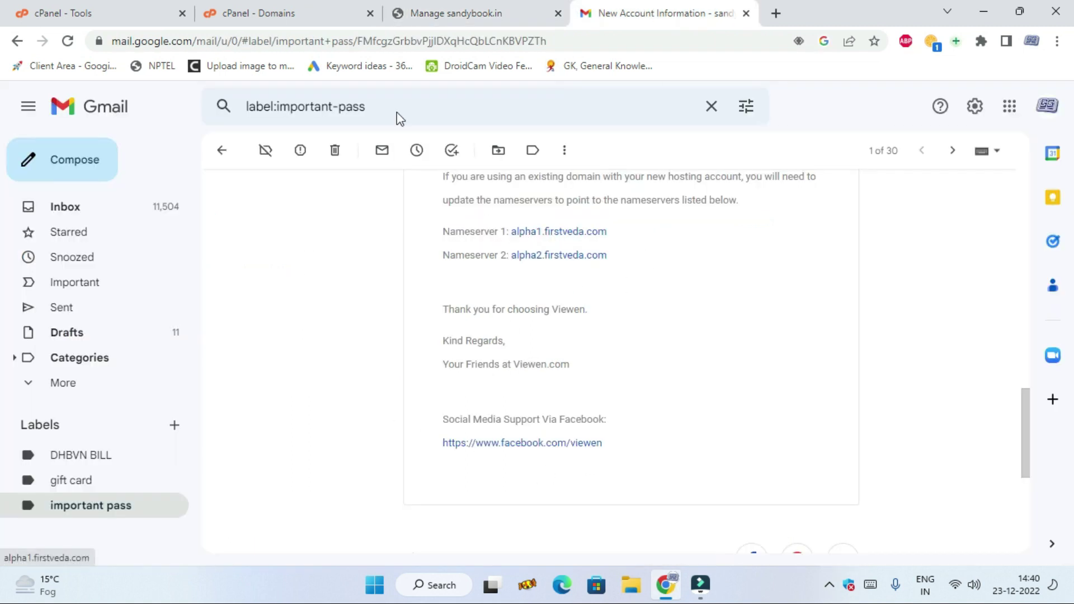
left_click(302, 14)
left_click(413, 11)
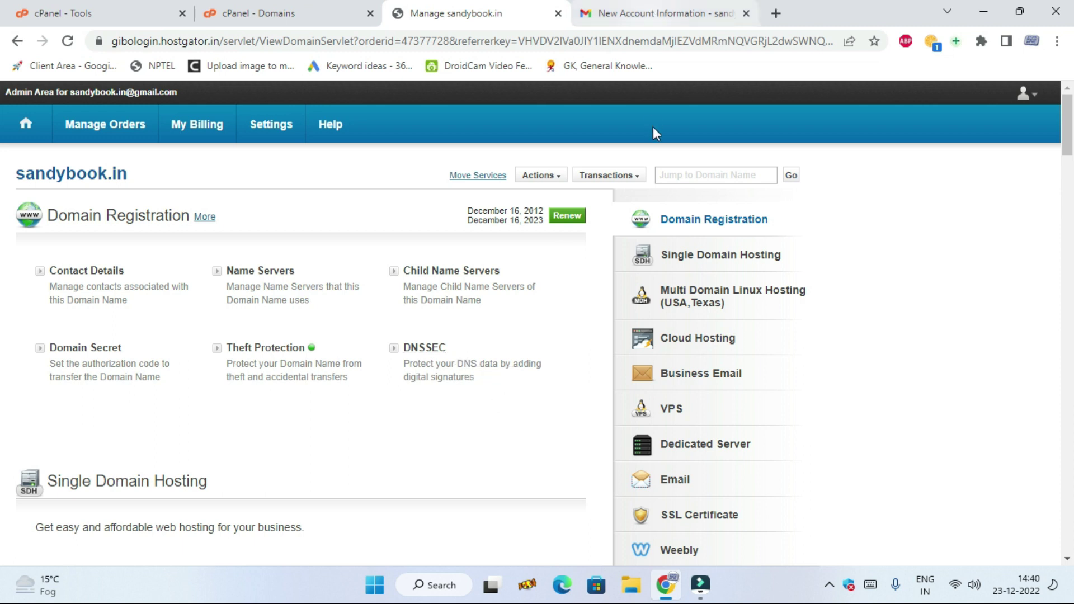
left_click(706, 583)
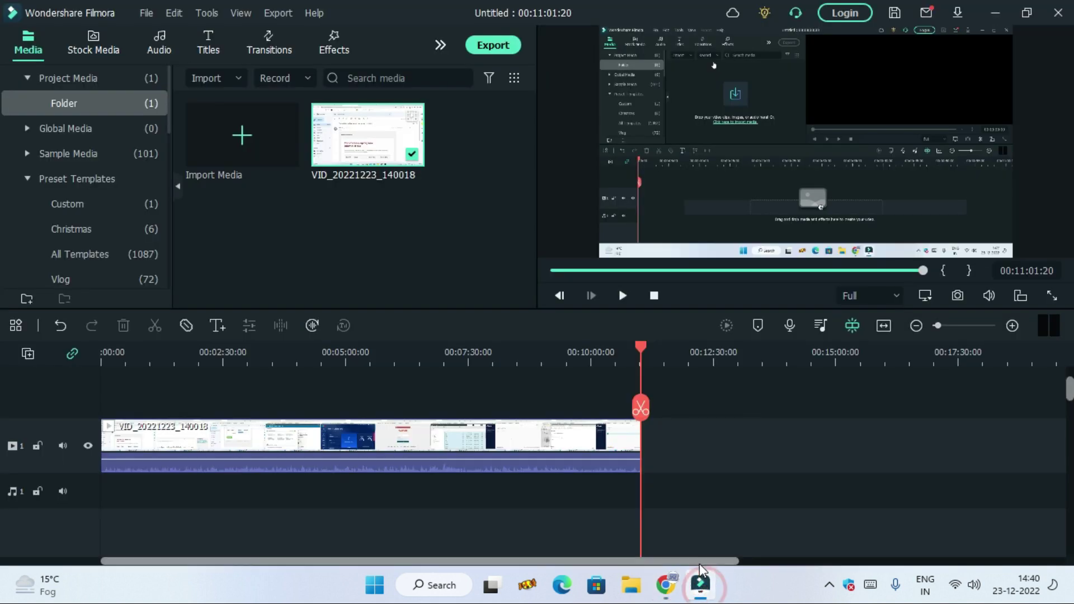
left_click(700, 583)
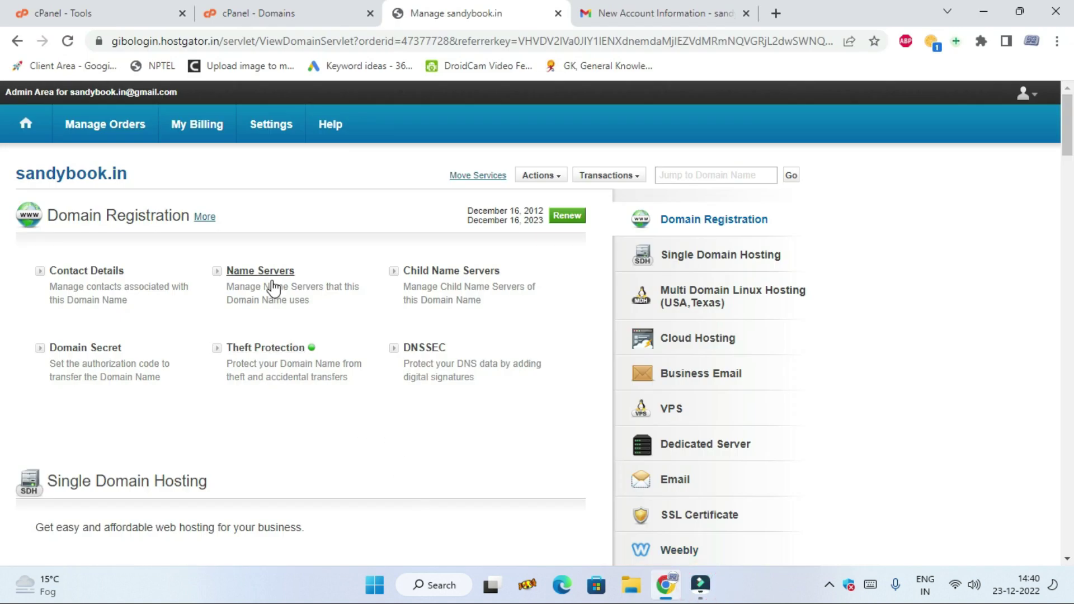
Step: Open the articles.sandybook.in subdomain from the cPanel Domains list and view its page
left_click(323, 9)
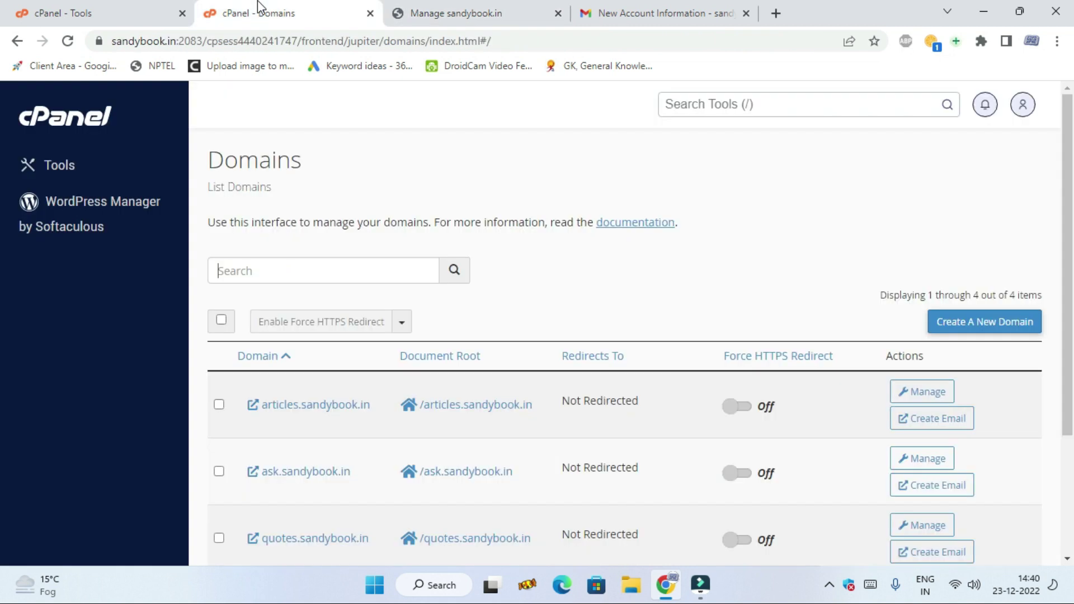
scroll(434, 197, "down", 2)
scroll(522, 300, "up", 1)
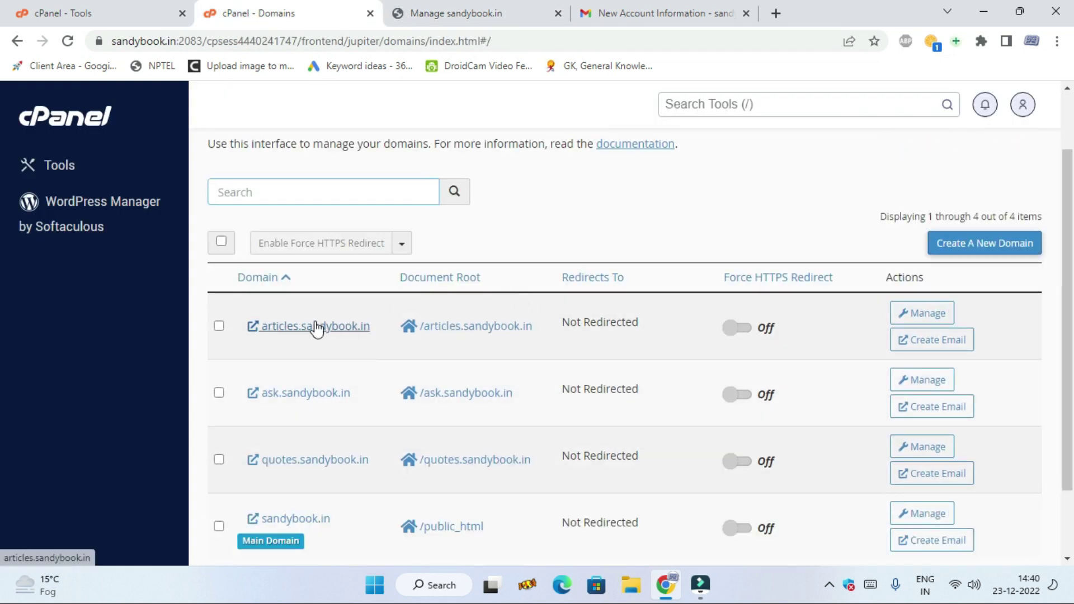
left_click_drag(369, 329, 324, 339)
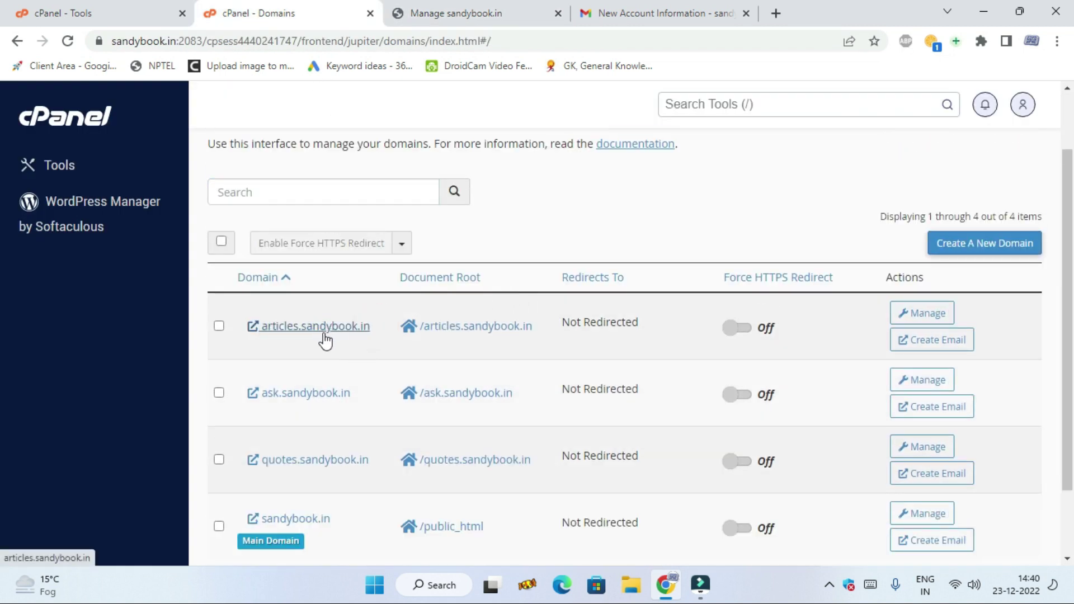
left_click(327, 331)
left_click(410, 6)
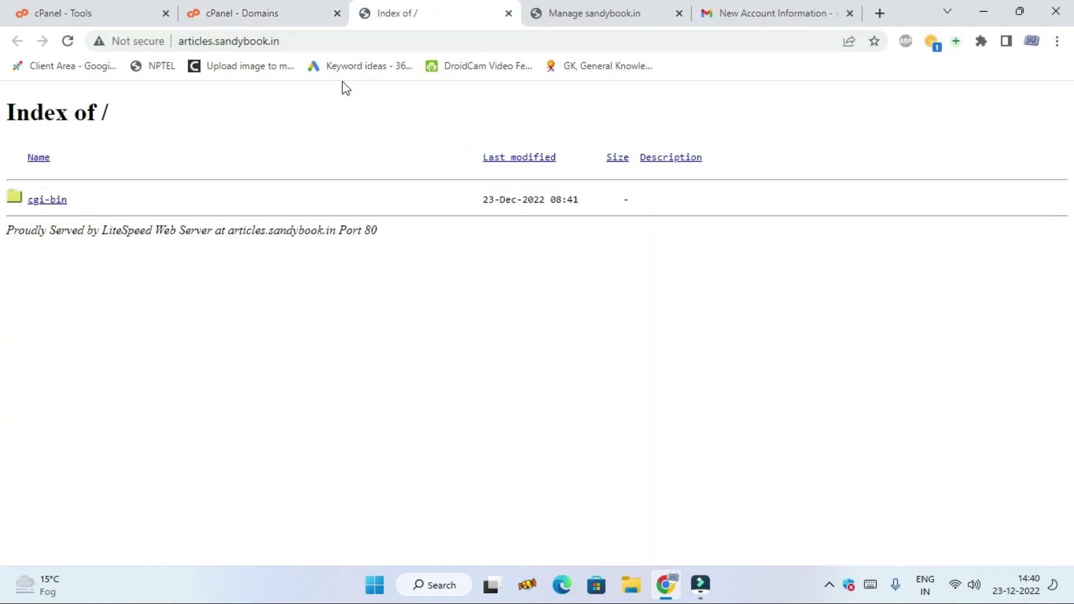
Step: Reload the articles.sandybook.in page and check its web address and connection type, glancing back at the cPanel domain list
left_click(69, 42)
left_click(298, 41)
left_click(376, 349)
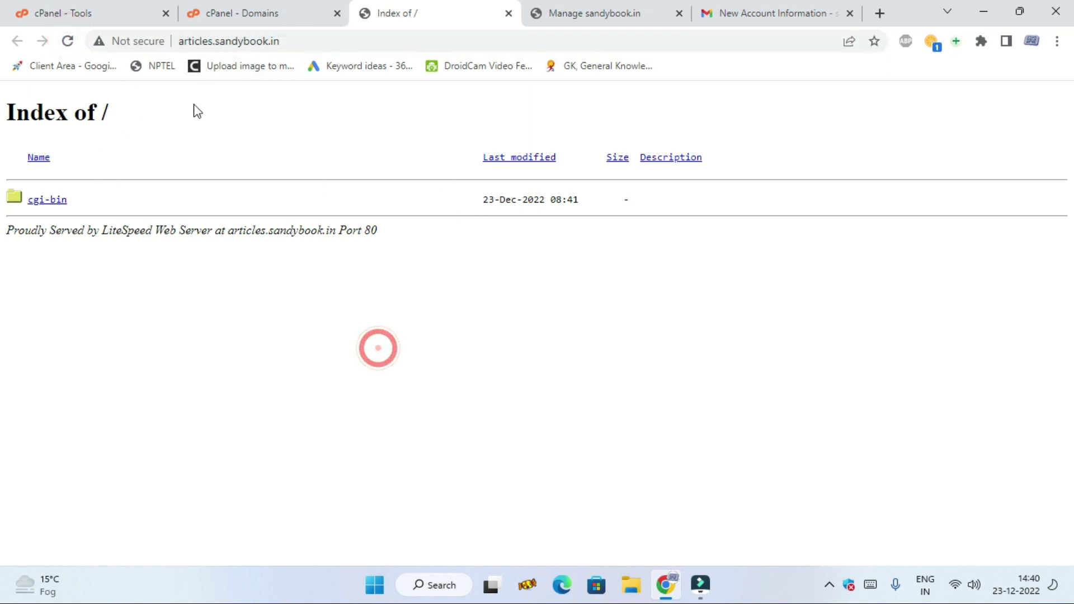
left_click(278, 7)
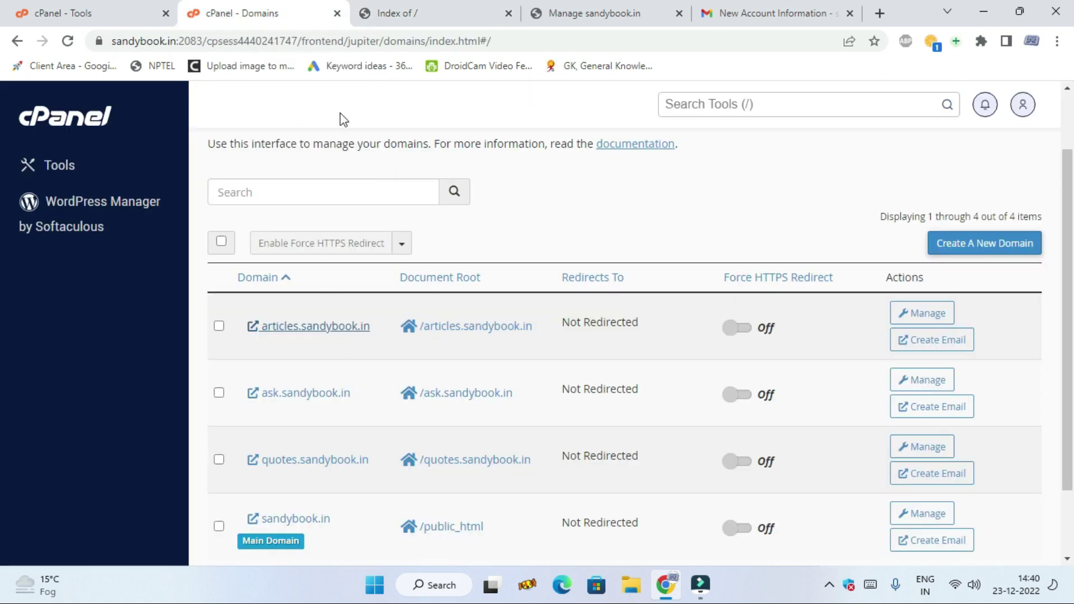
left_click(420, 24)
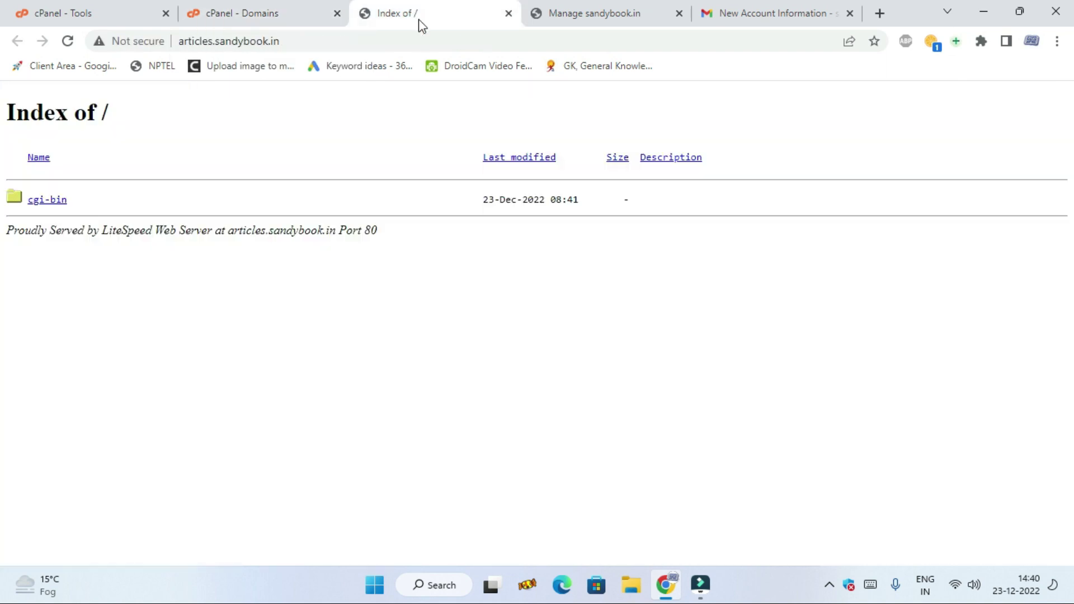
left_click(179, 40)
left_click(181, 41)
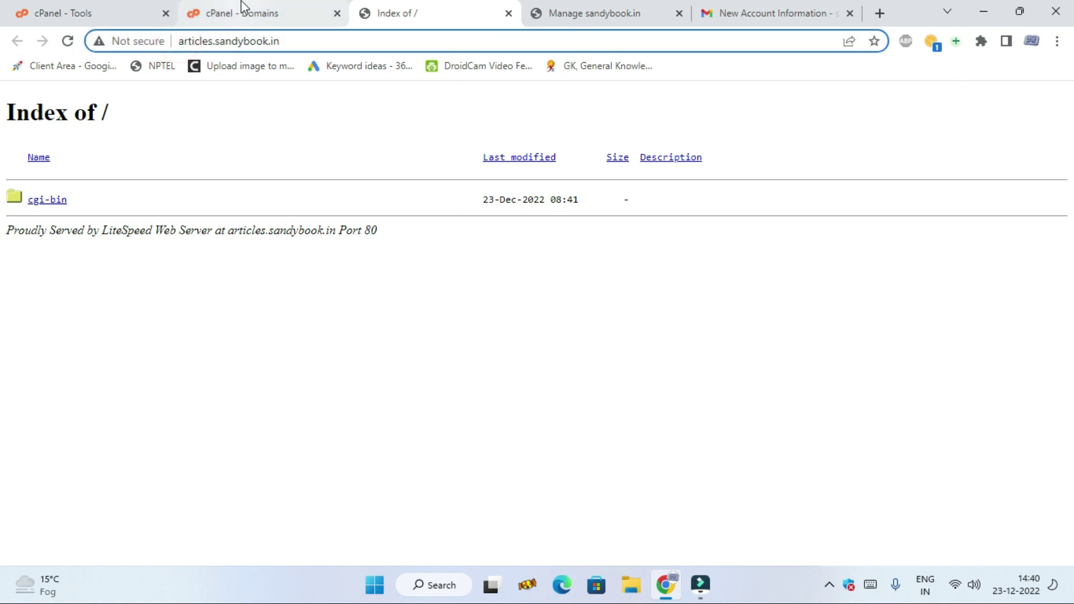
Step: Go from the cPanel Domains page to the Tools overview and open SSL/TLS Status
left_click(241, 10)
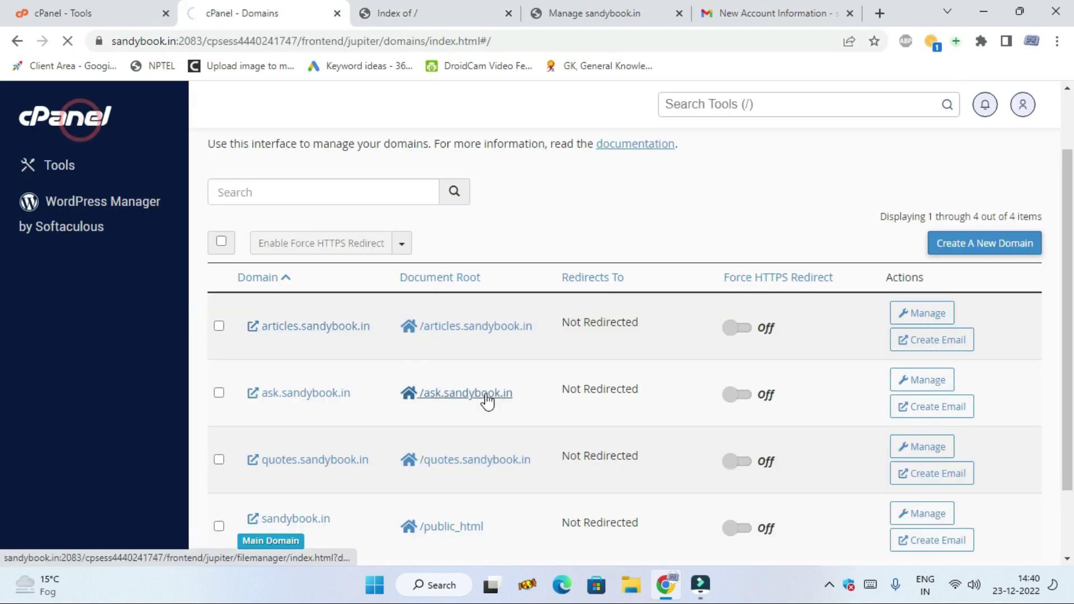
scroll(519, 347, "down", 14)
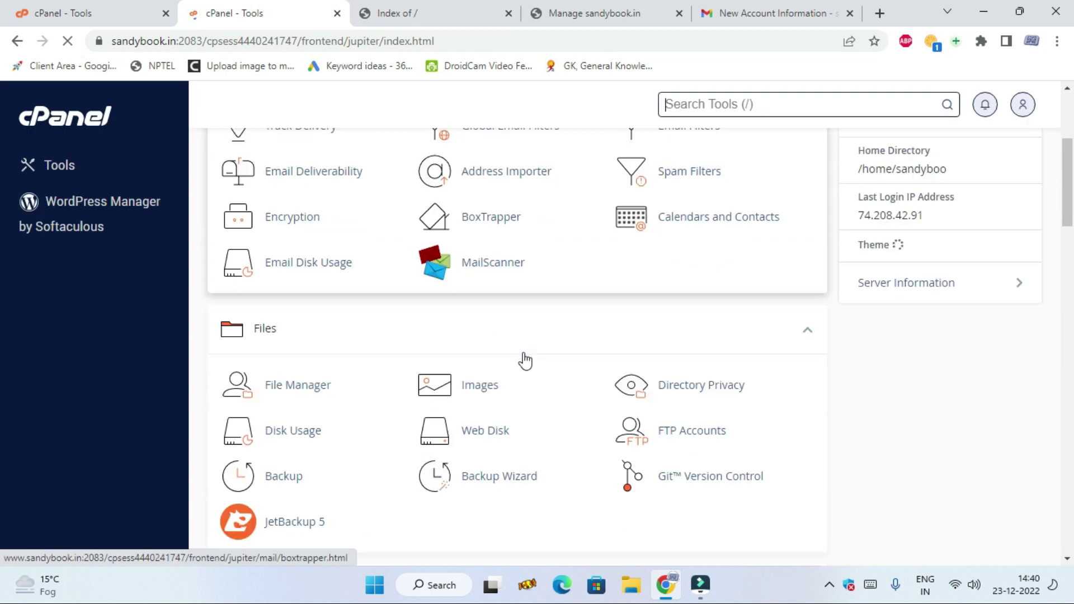
scroll(529, 366, "down", 7)
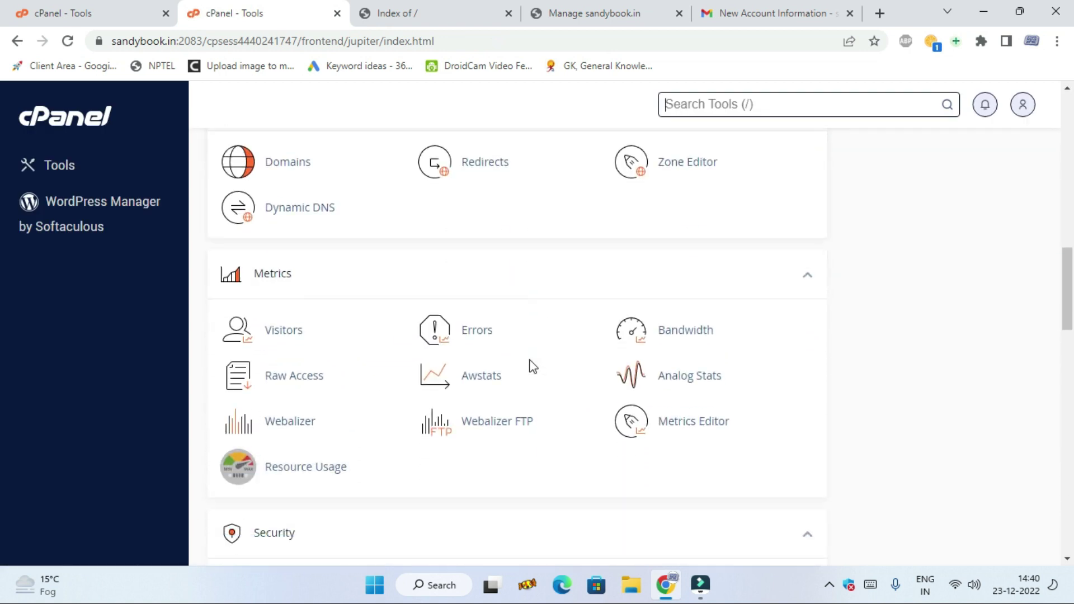
left_click(506, 404)
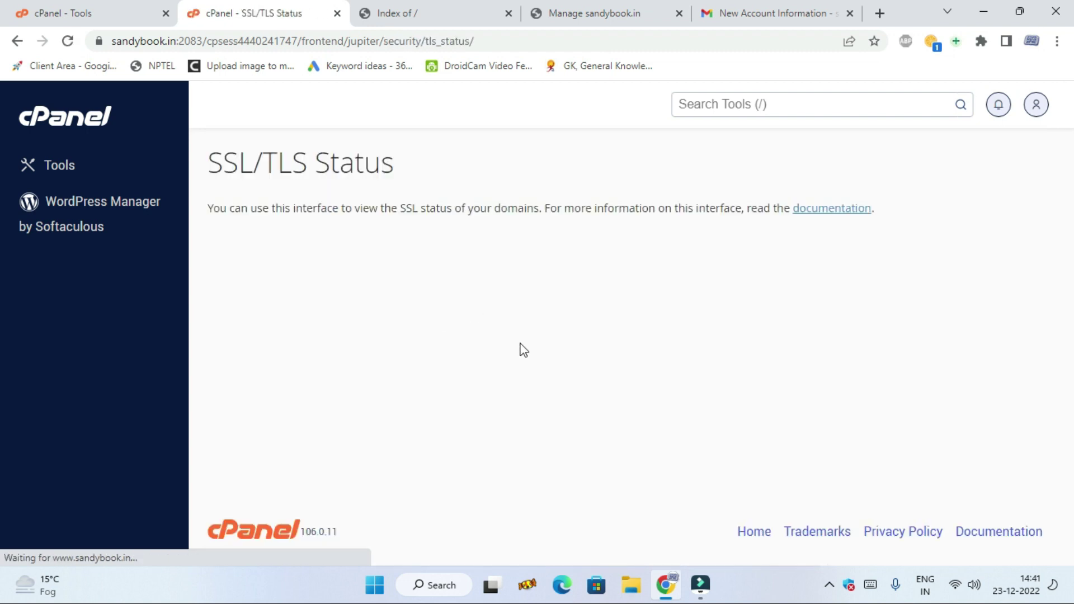
Step: Examine the certificate status of sandybook.in and all its subdomains, and the AutoSSL controls above the list
scroll(545, 342, "down", 4)
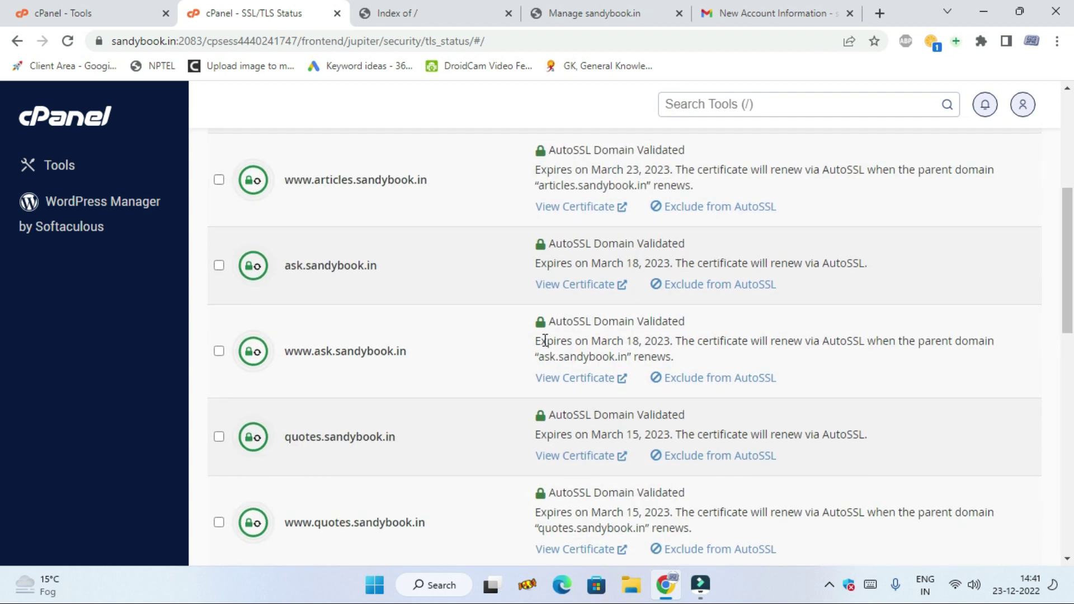
scroll(545, 340, "up", 1)
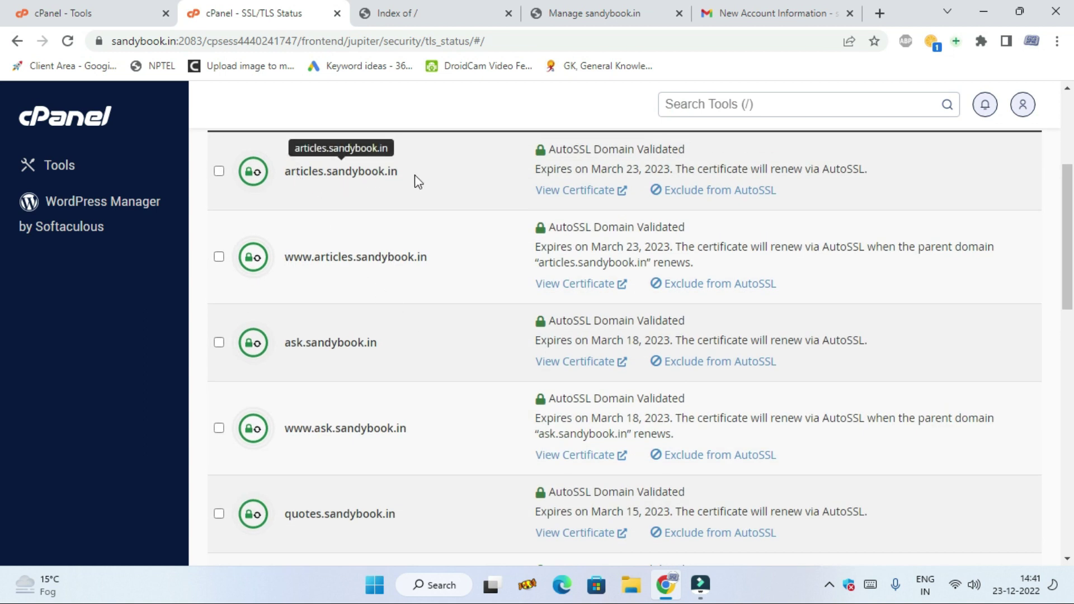
scroll(792, 238, "up", 1)
scroll(798, 250, "up", 2)
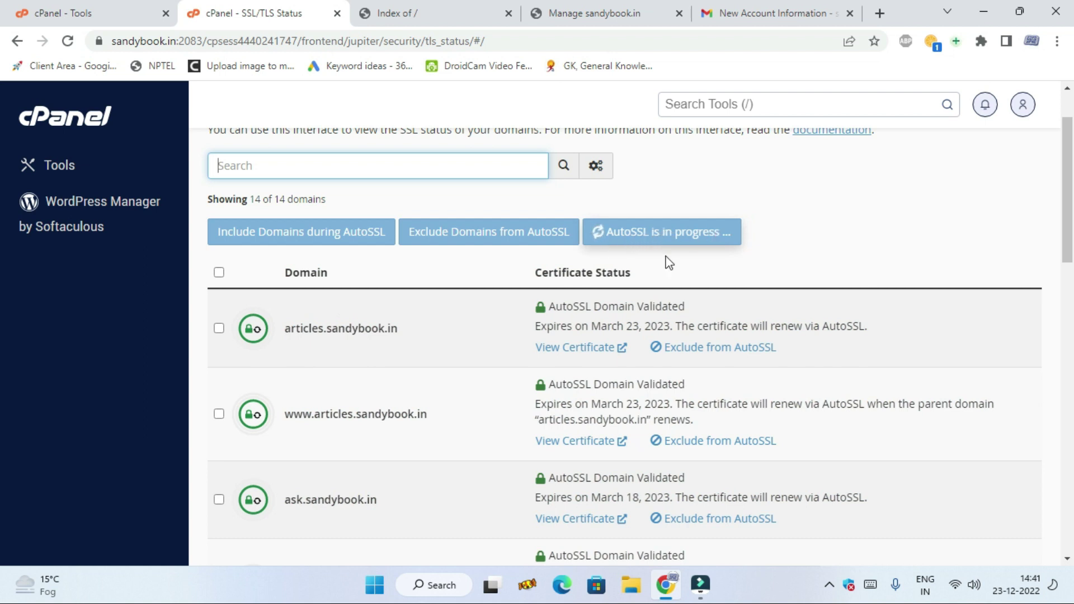
scroll(397, 371, "down", 5)
scroll(467, 396, "down", 6)
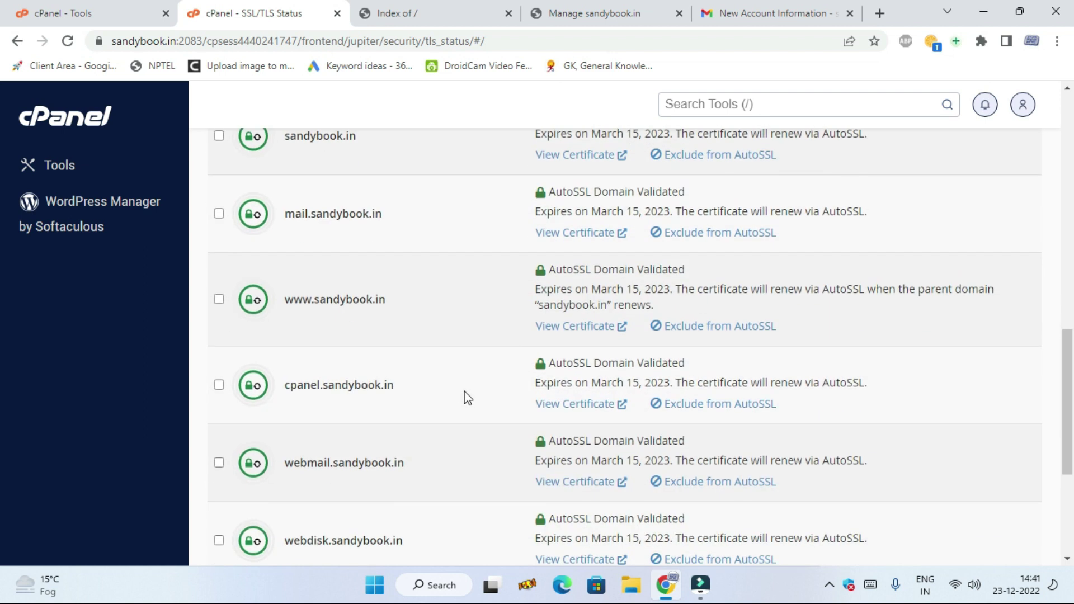
scroll(465, 395, "up", 9)
scroll(465, 396, "up", 2)
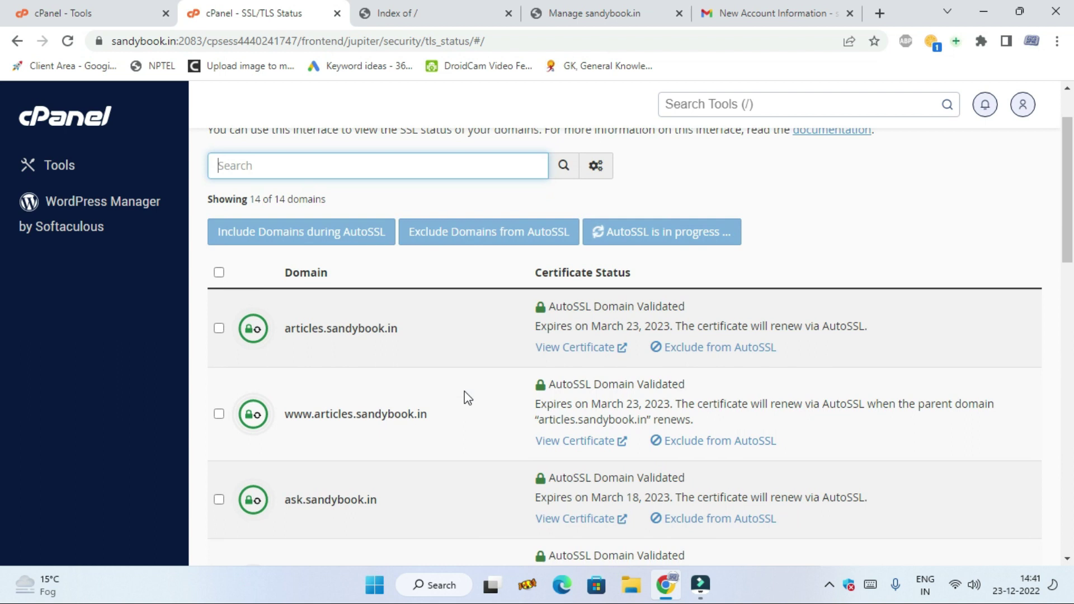
scroll(412, 366, "down", 11)
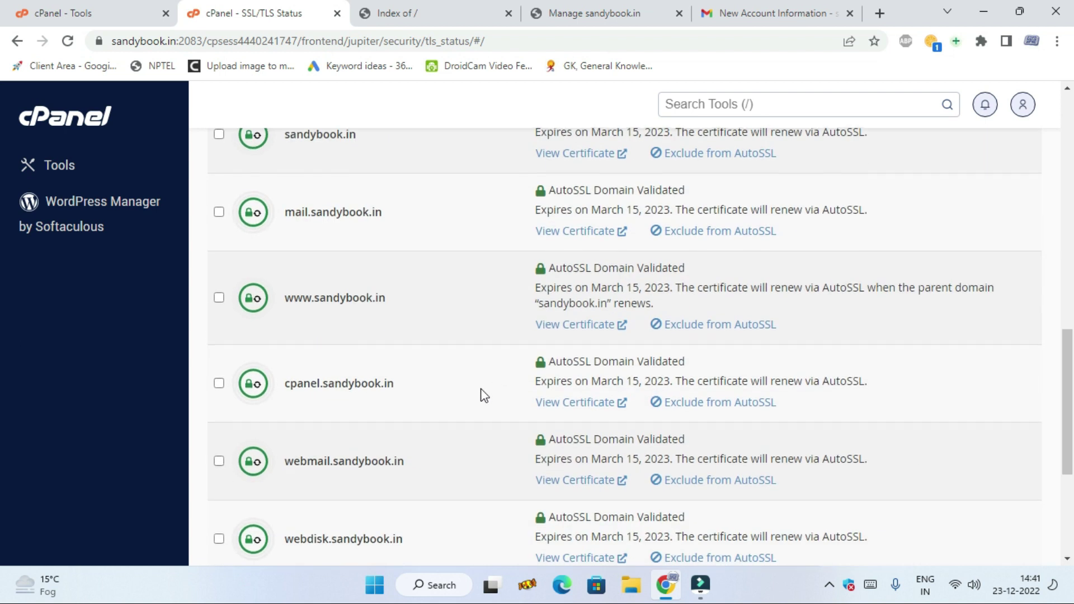
scroll(482, 395, "down", 4)
scroll(451, 403, "up", 5)
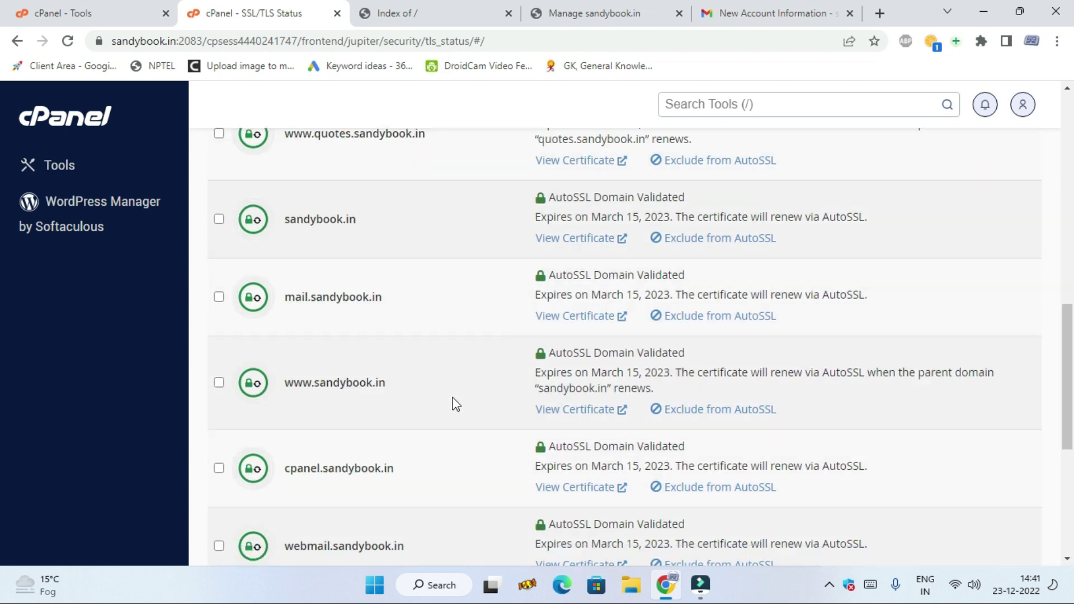
scroll(456, 404, "up", 10)
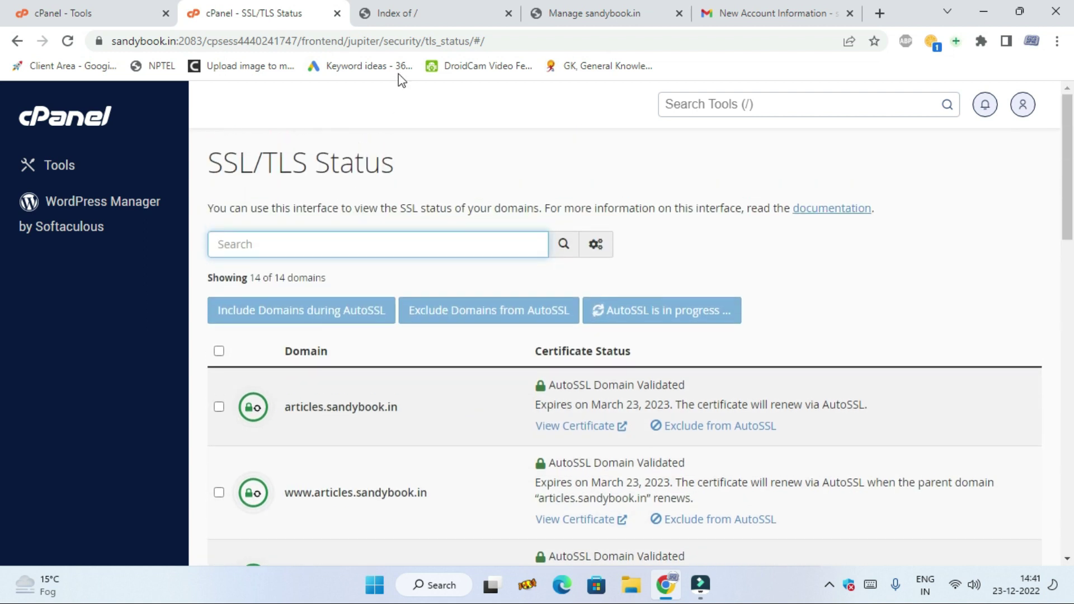
left_click(430, 12)
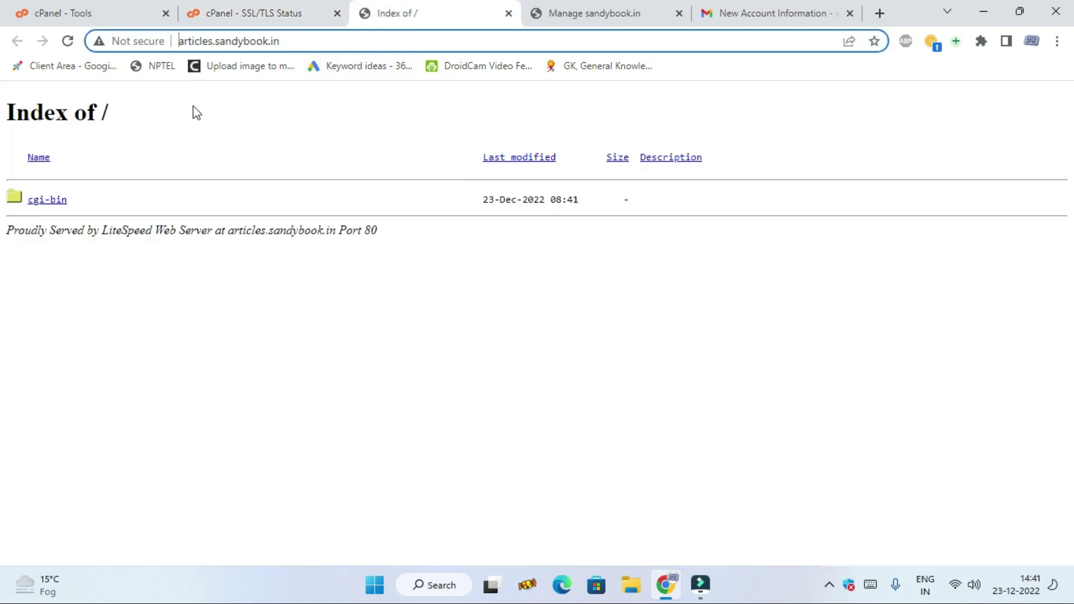
left_click(123, 45)
left_click(124, 43)
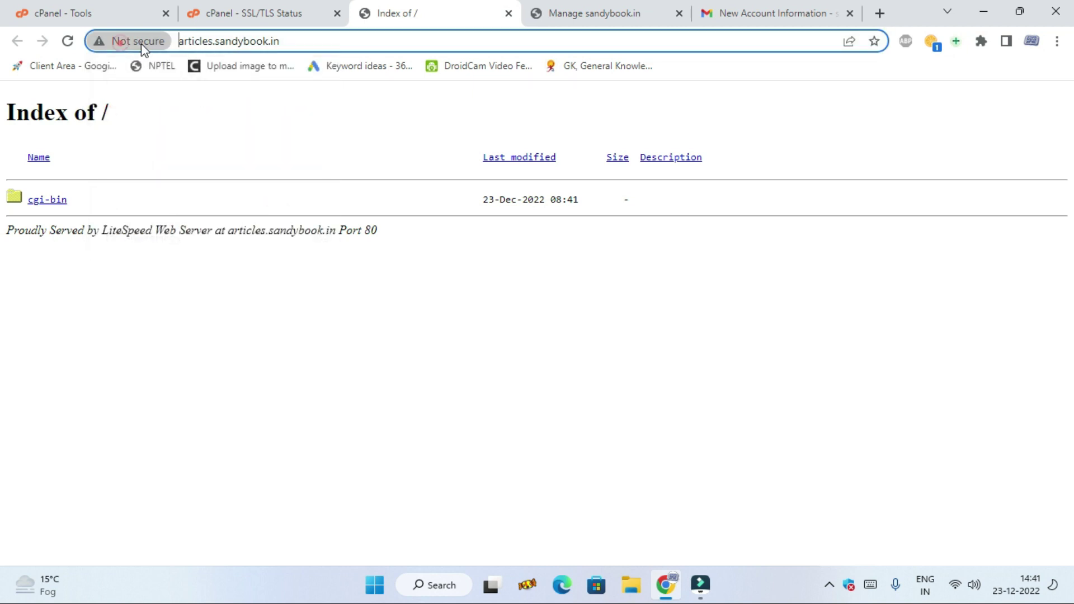
left_click(181, 43)
type("HTT")
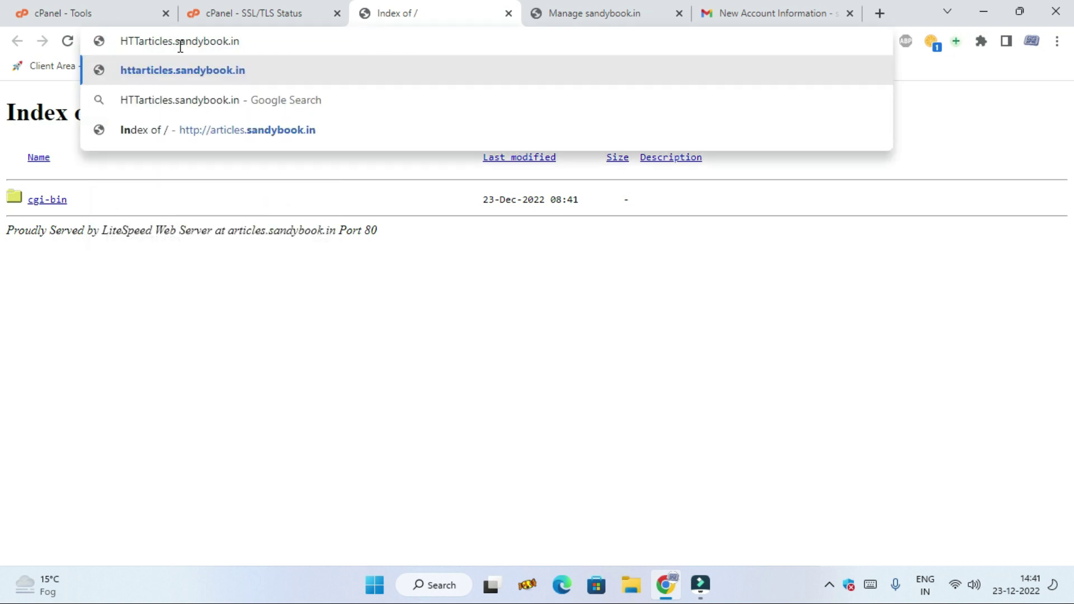
type("PS:///")
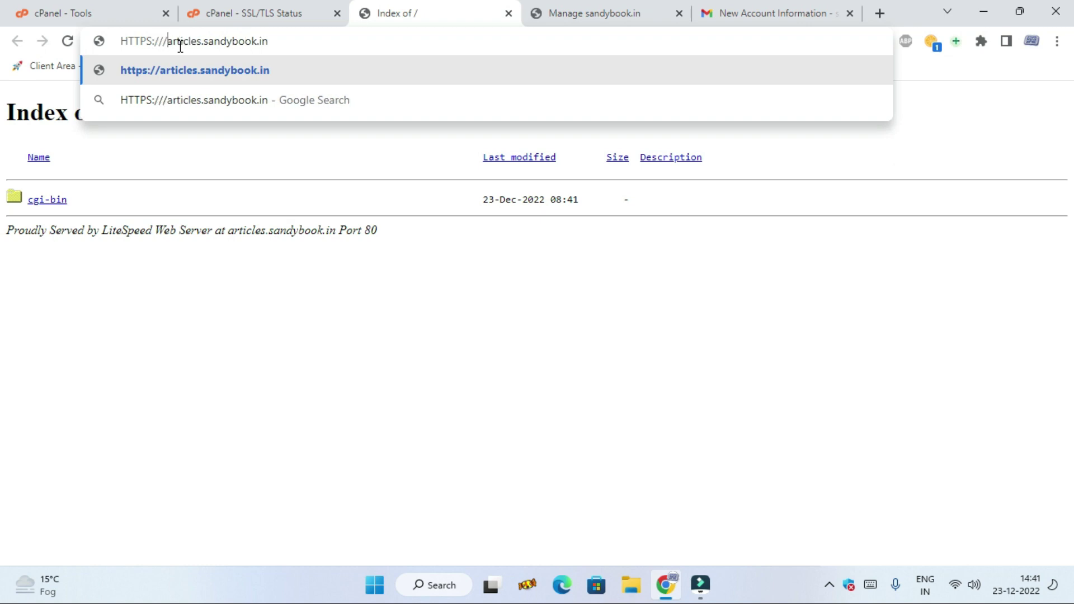
key("BackSpace")
key("Return")
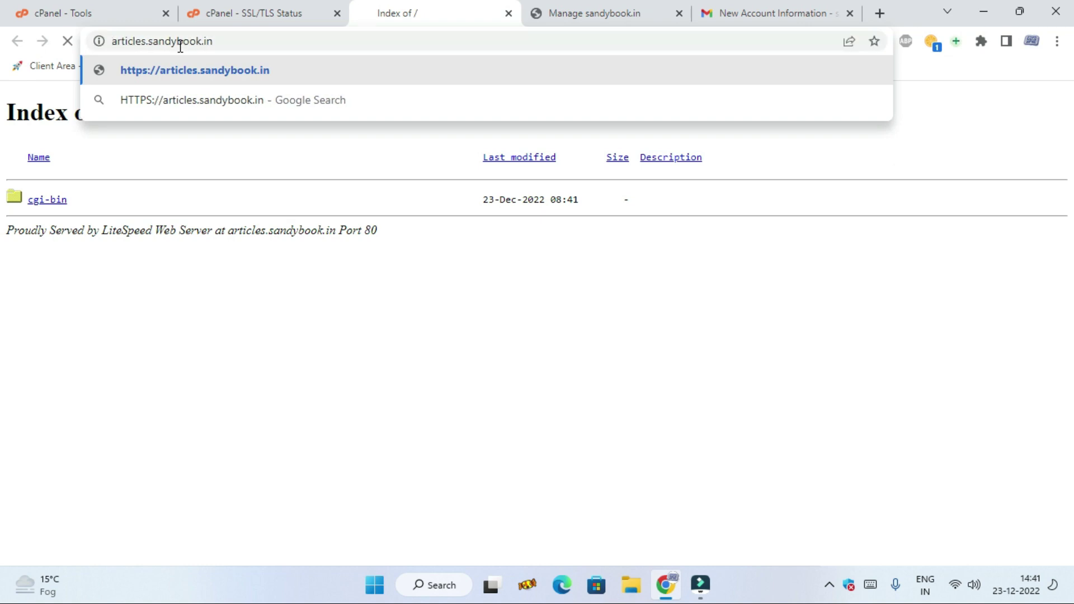
left_click(99, 41)
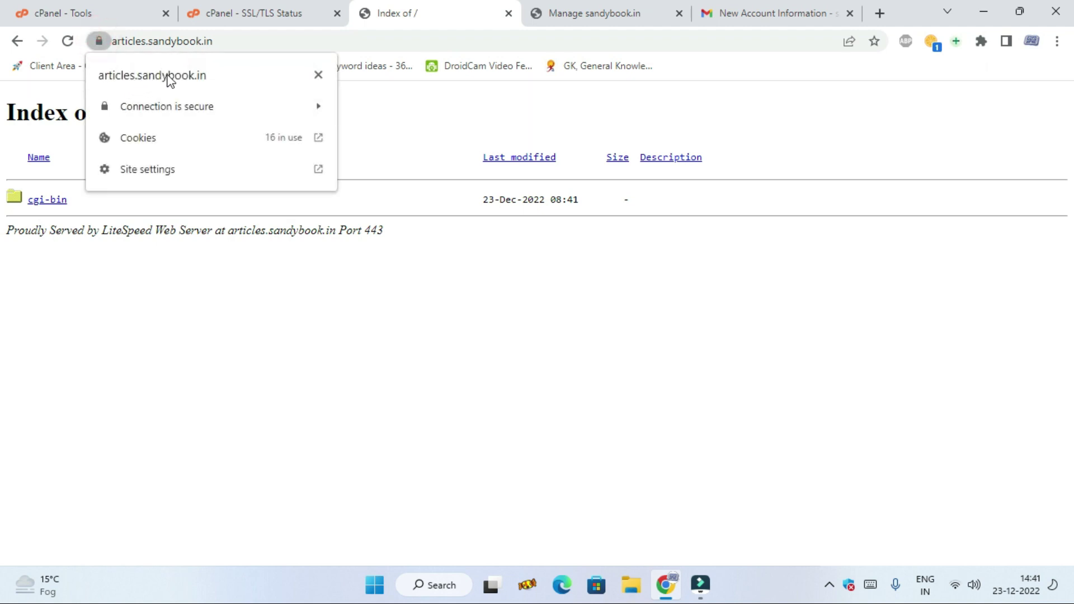
left_click(212, 340)
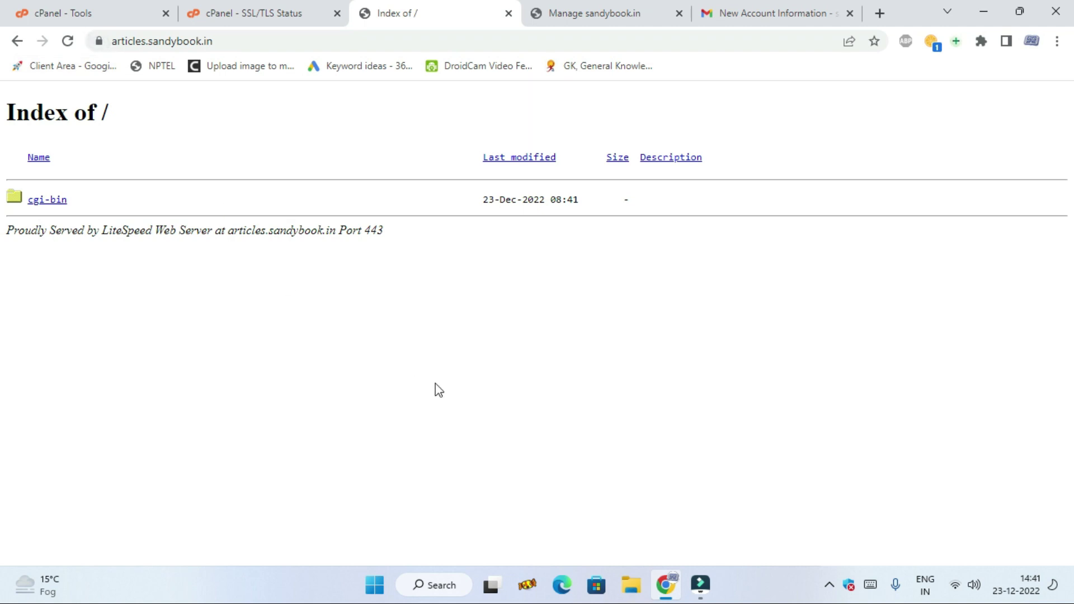
left_click(616, 11)
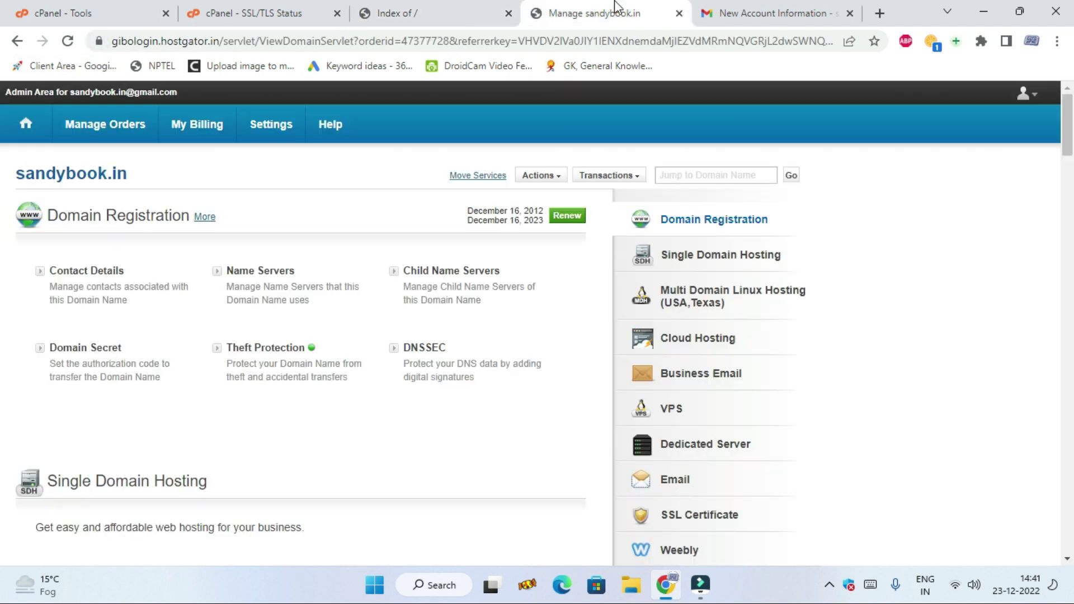
left_click(101, 13)
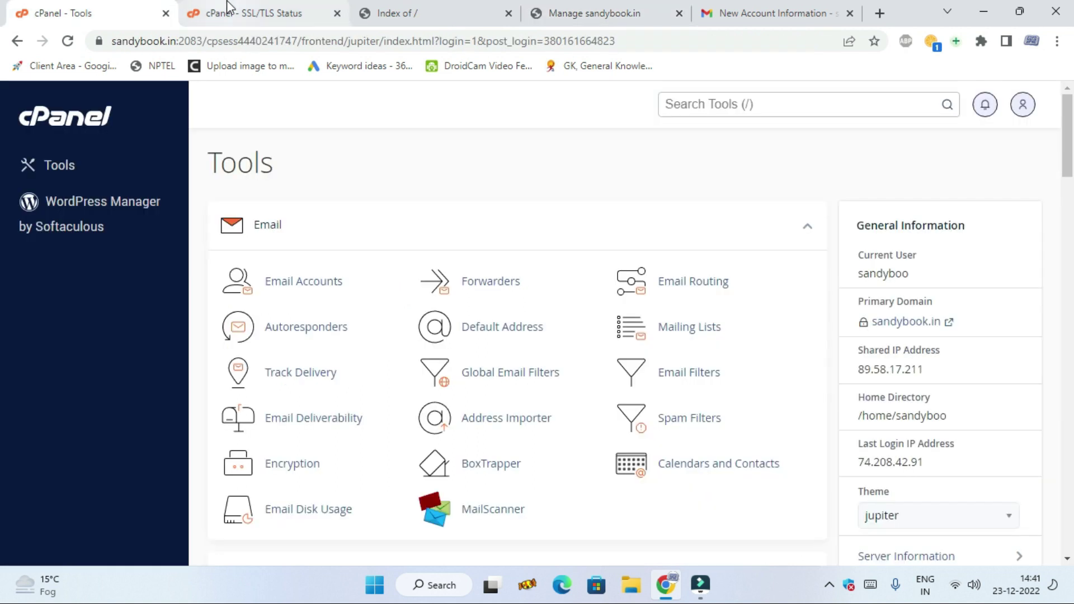
left_click(230, 9)
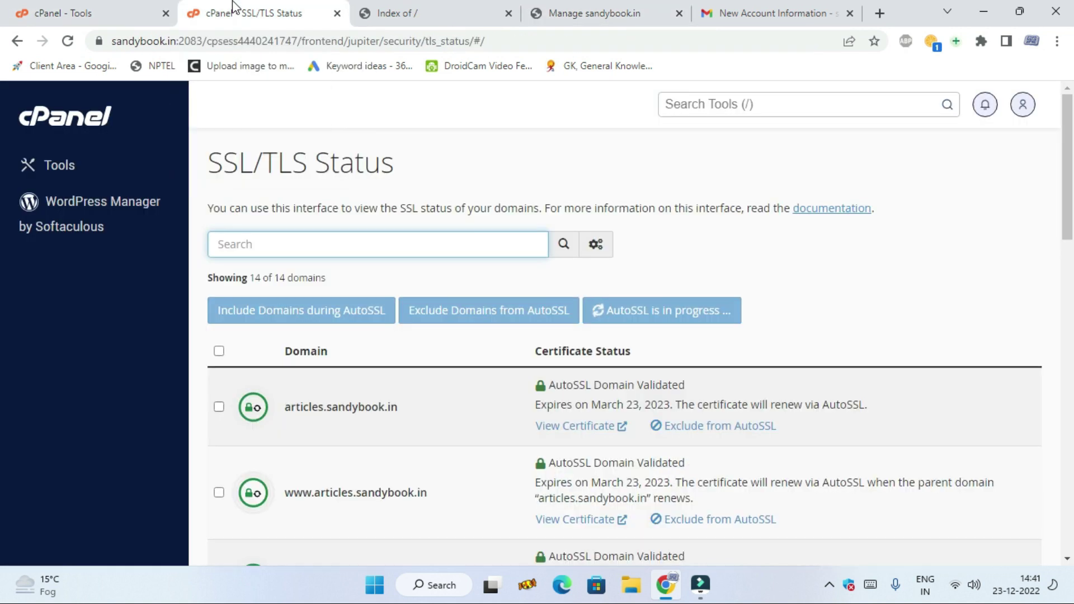
left_click(411, 12)
left_click(286, 12)
left_click(775, 12)
left_click(647, 8)
left_click(755, 12)
Step: Open sandybook.in/latestsms/ in a new browser tab and browse its Haryanvi SMS article list
left_click(879, 13)
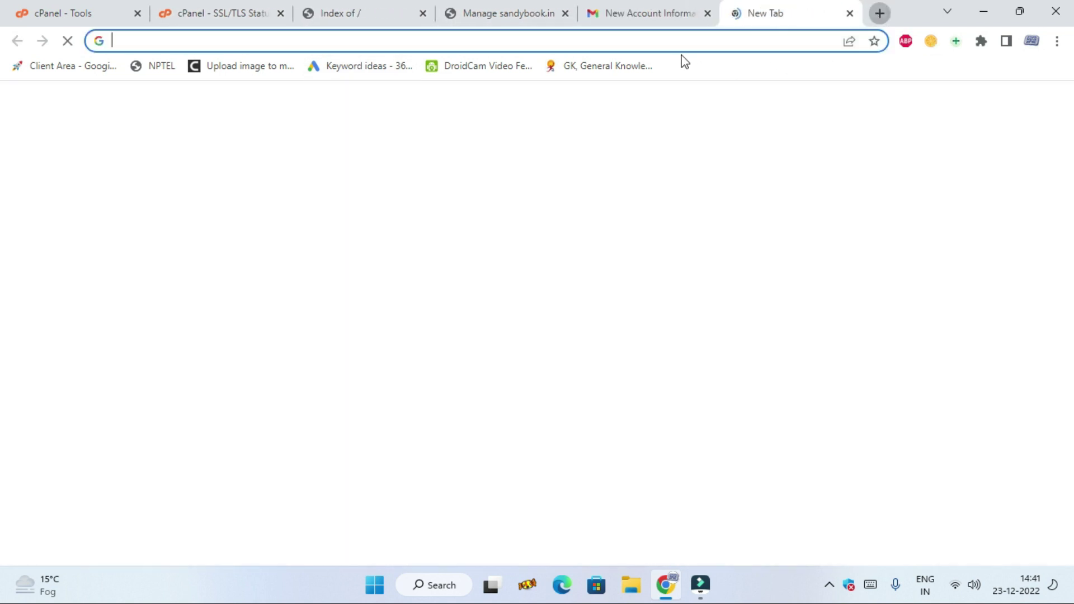
type("SAndybook.in")
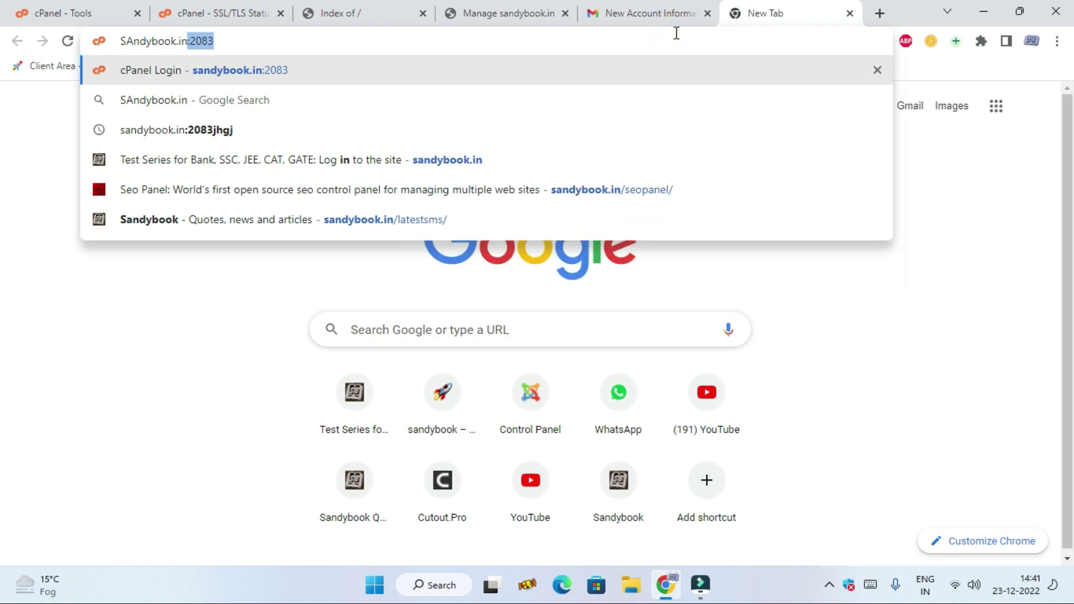
type("/LA")
key("Return")
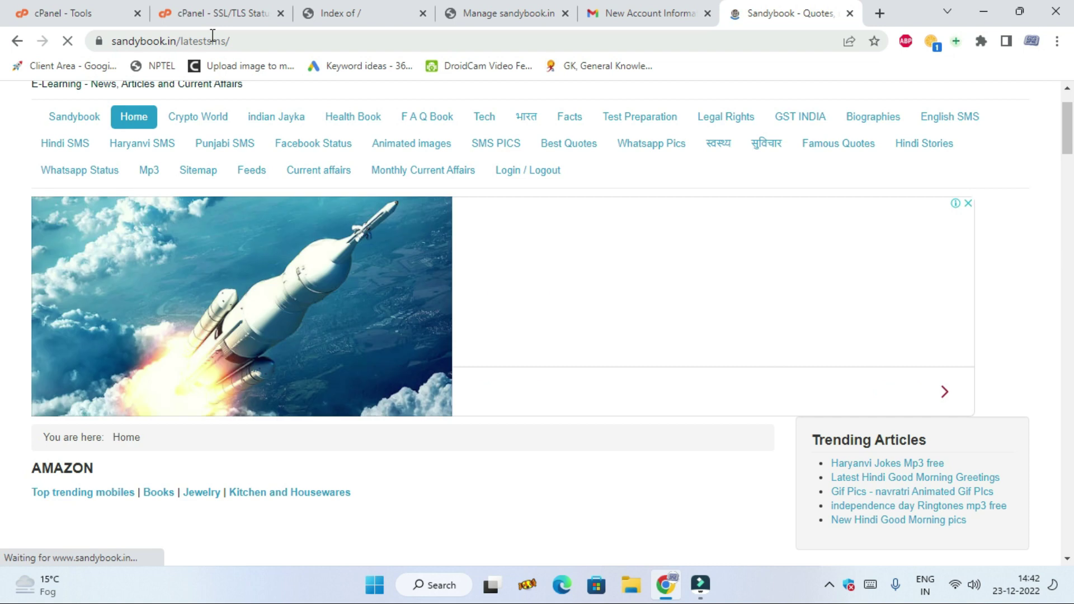
left_click(164, 147)
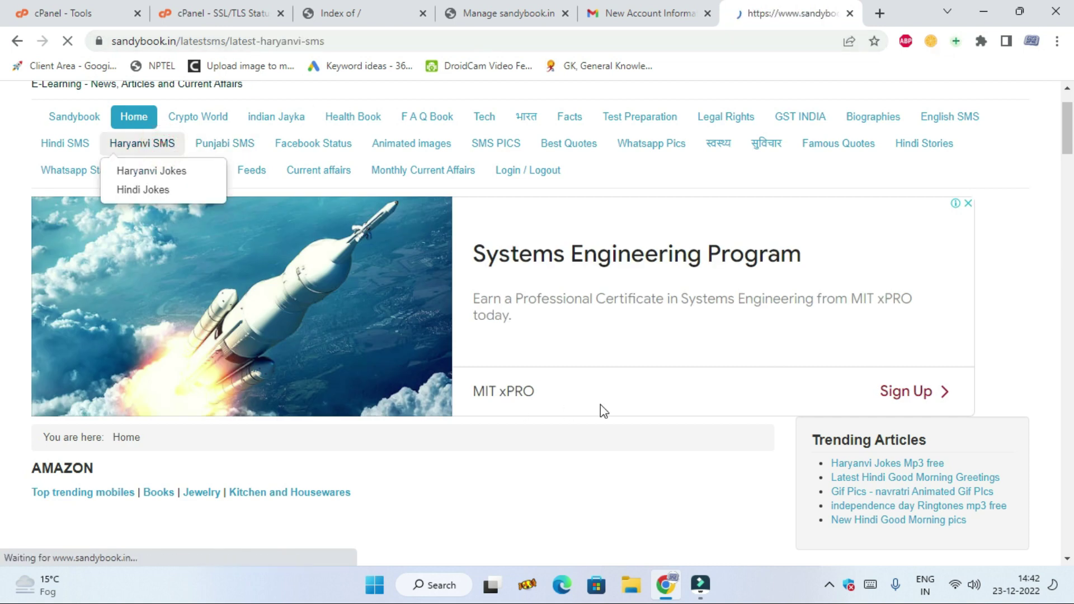
scroll(603, 412, "down", 10)
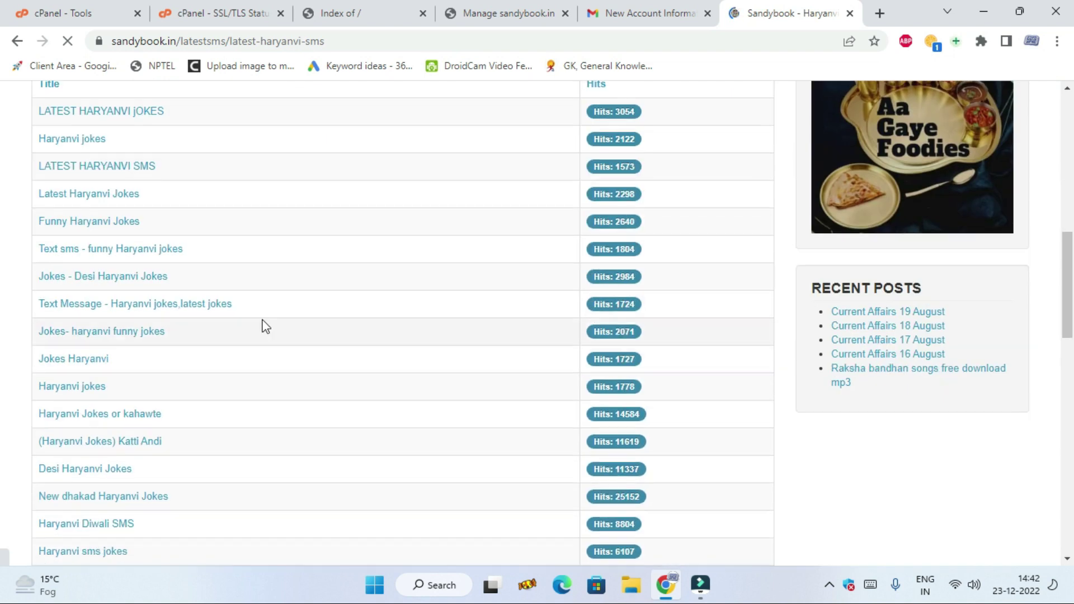
Step: Open the article "Text Message - Haryanvi jokes,latest jokes" and compare the site with the articles.sandybook.in page
left_click(113, 306)
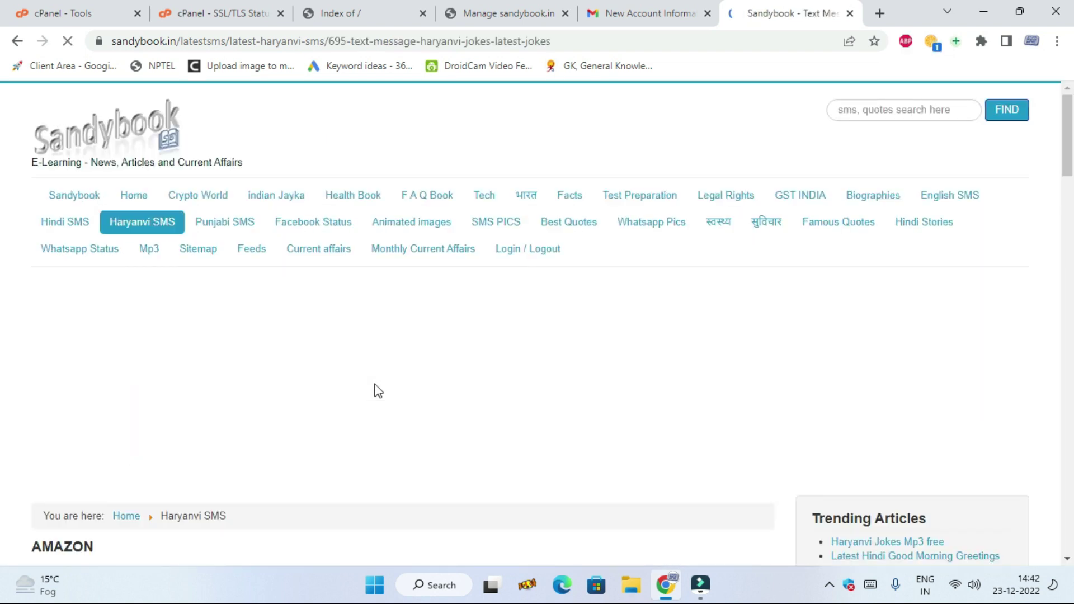
left_click(353, 11)
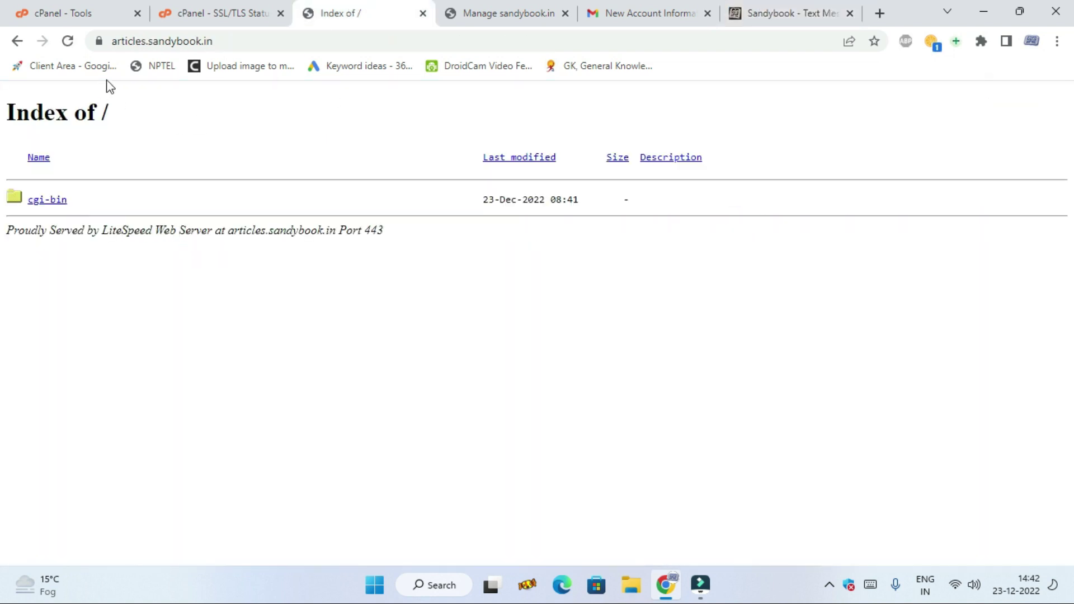
left_click(235, 42)
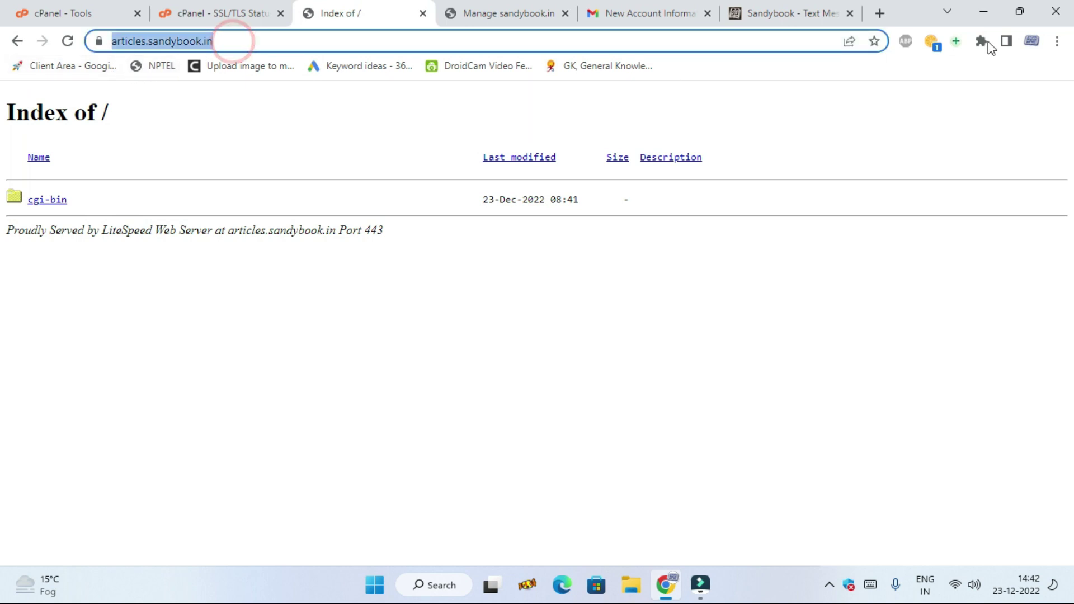
left_click(820, 9)
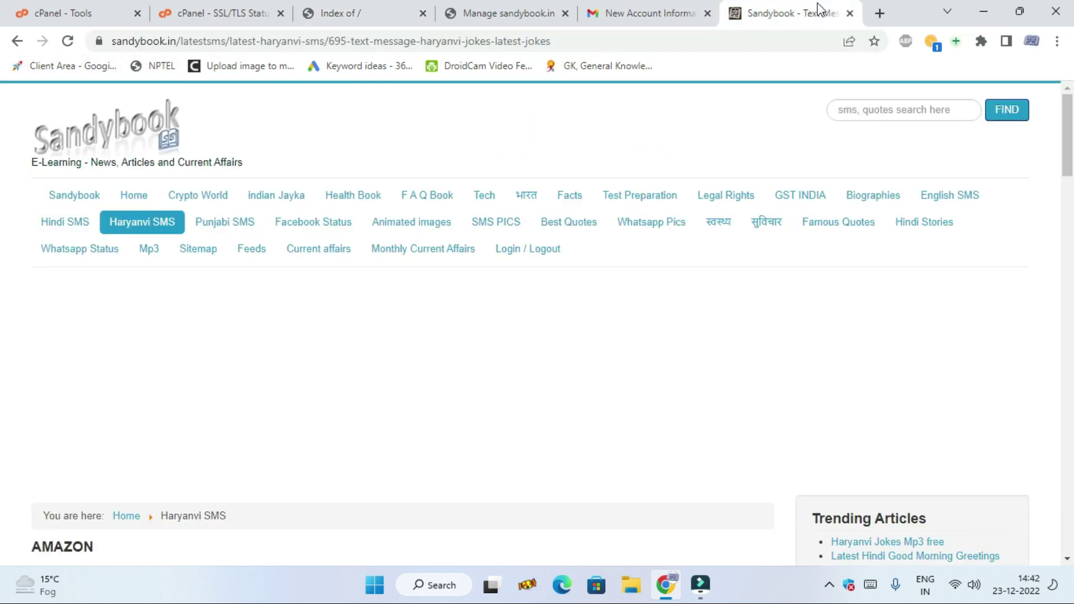
left_click(394, 10)
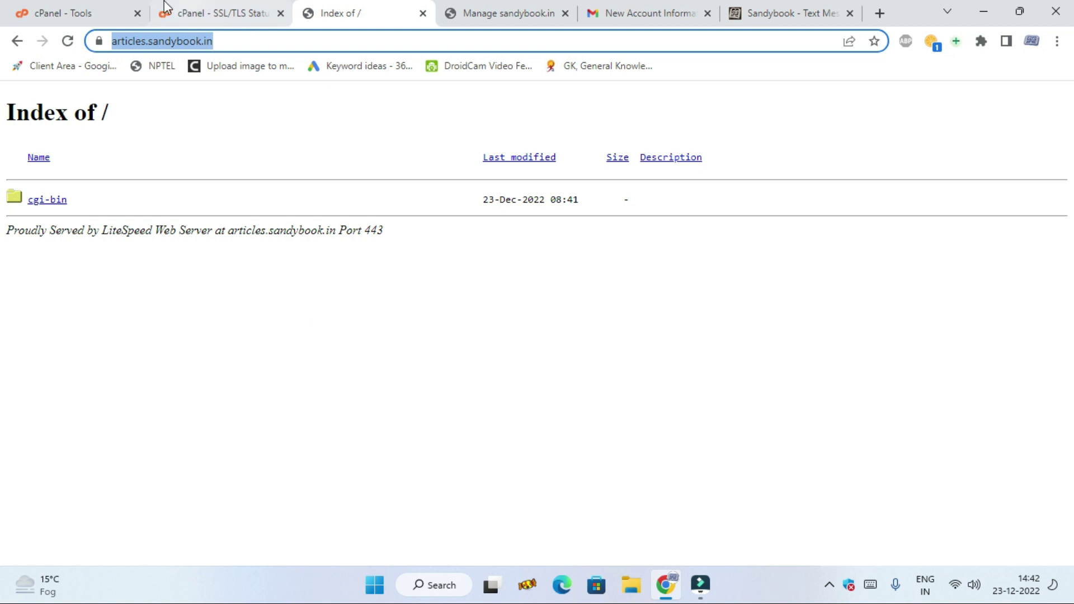
Step: Open File Manager from the cPanel Tools page and go to the articles.sandybook.in folder
key("ctrl+1")
scroll(325, 321, "down", 5)
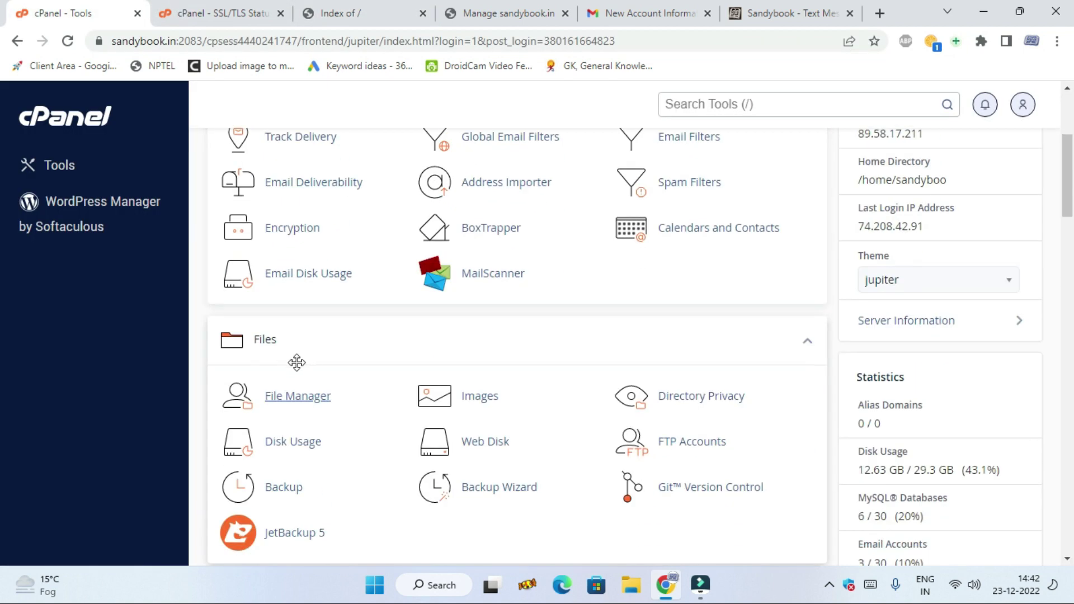
key("ctrl+2")
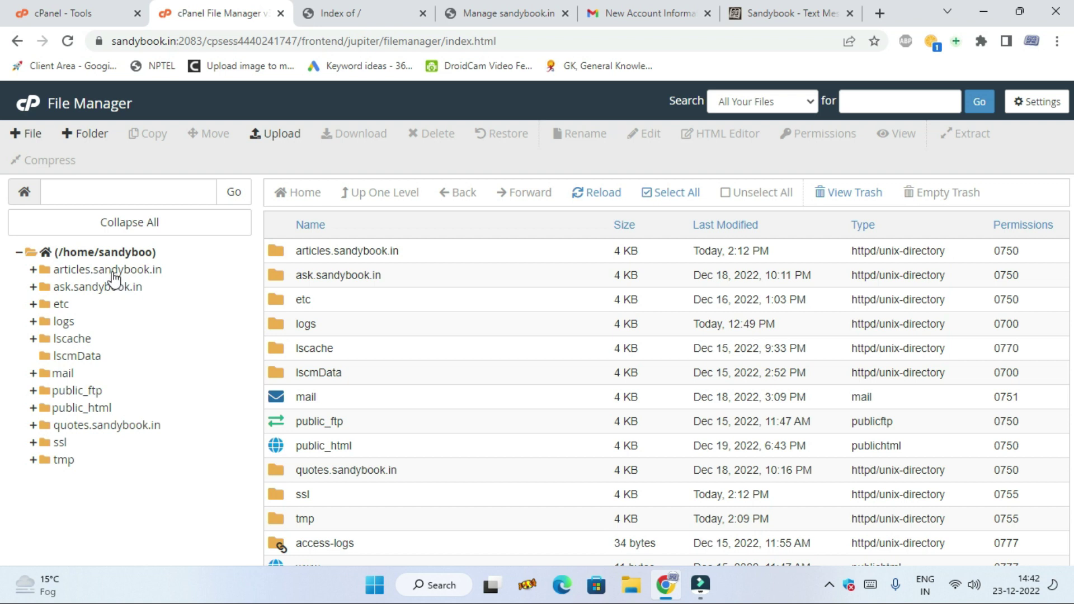
left_click(327, 446)
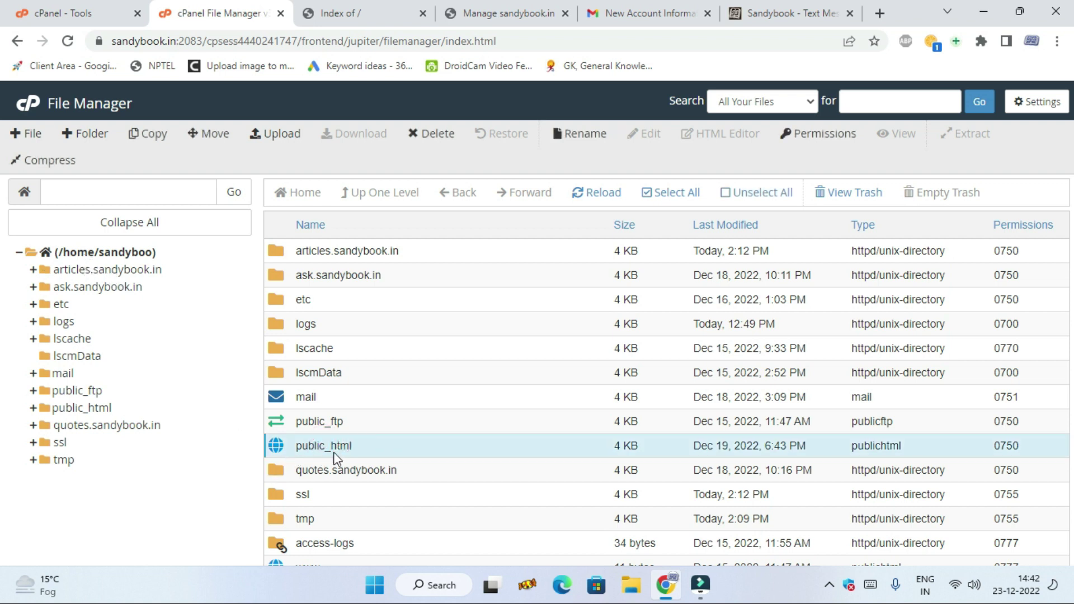
left_click(108, 271)
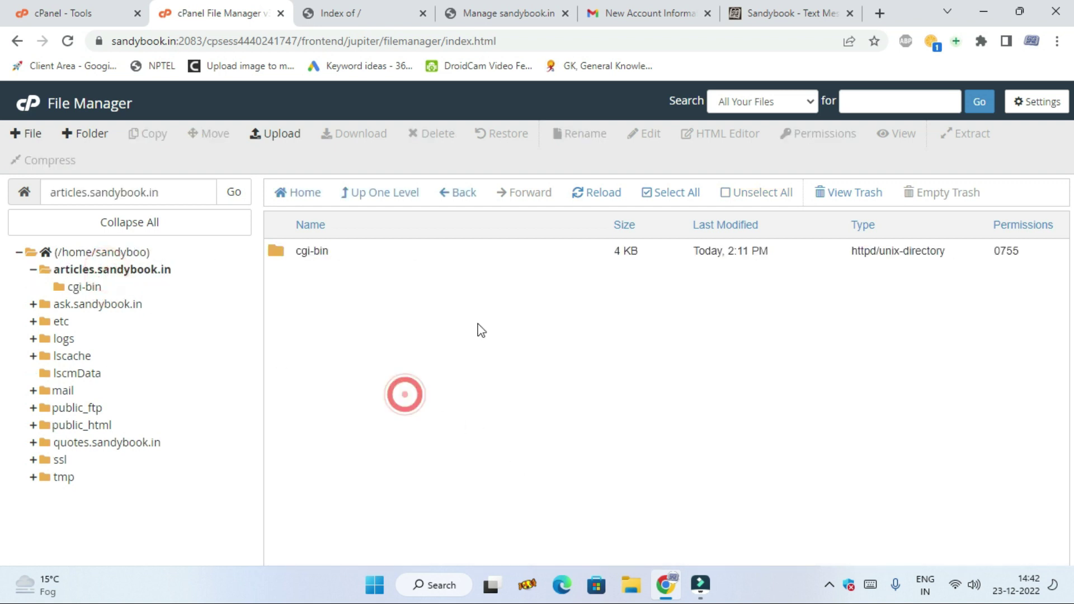
Step: View the file upload page for the articles.sandybook.in folder and its file chooser without uploading anything
left_click(291, 137)
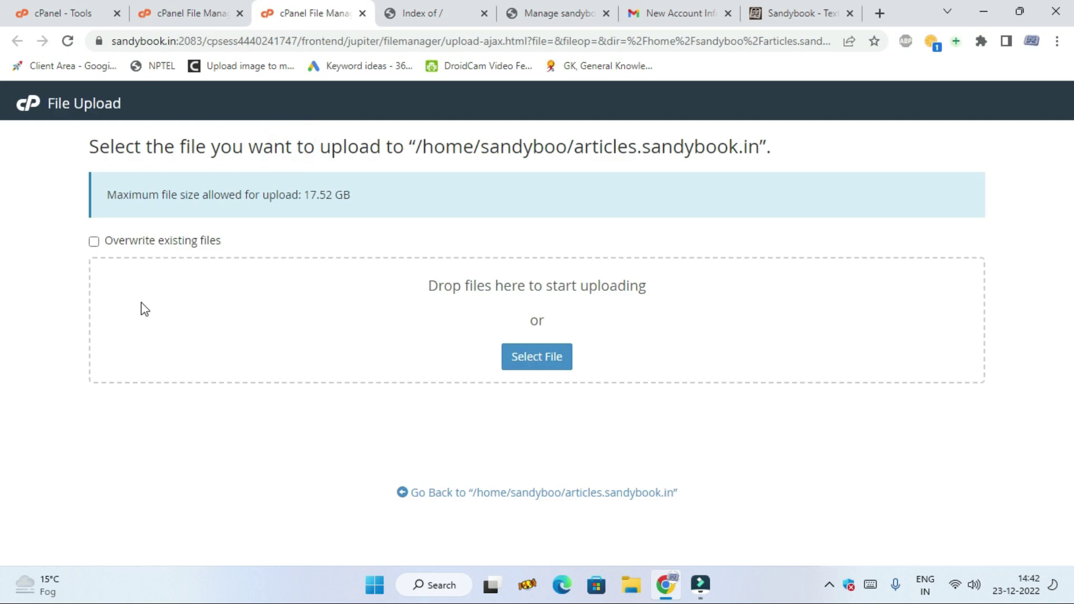
left_click(557, 358)
left_click(518, 12)
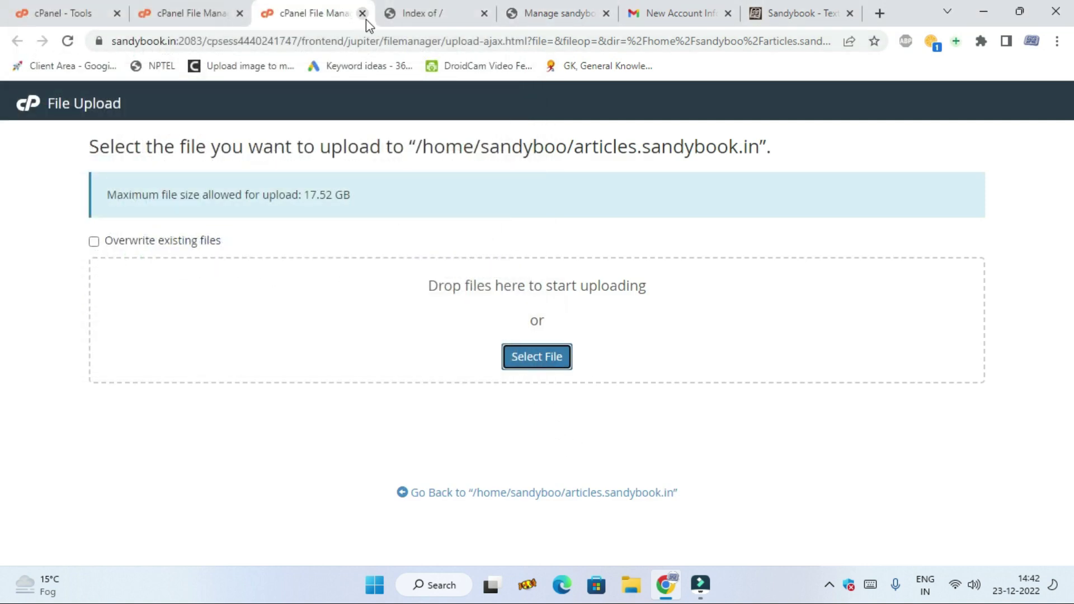
Step: Switch to File Explorer to view the backup archives in the DATABASE folder, and return to File Manager in Chrome
key("alt+Tab")
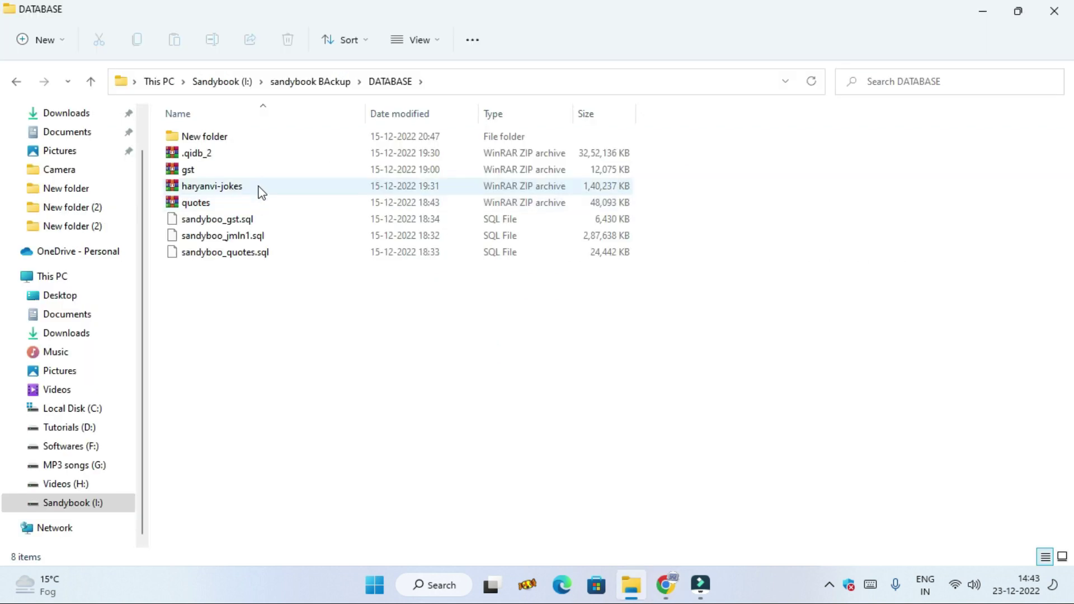
left_click(253, 154)
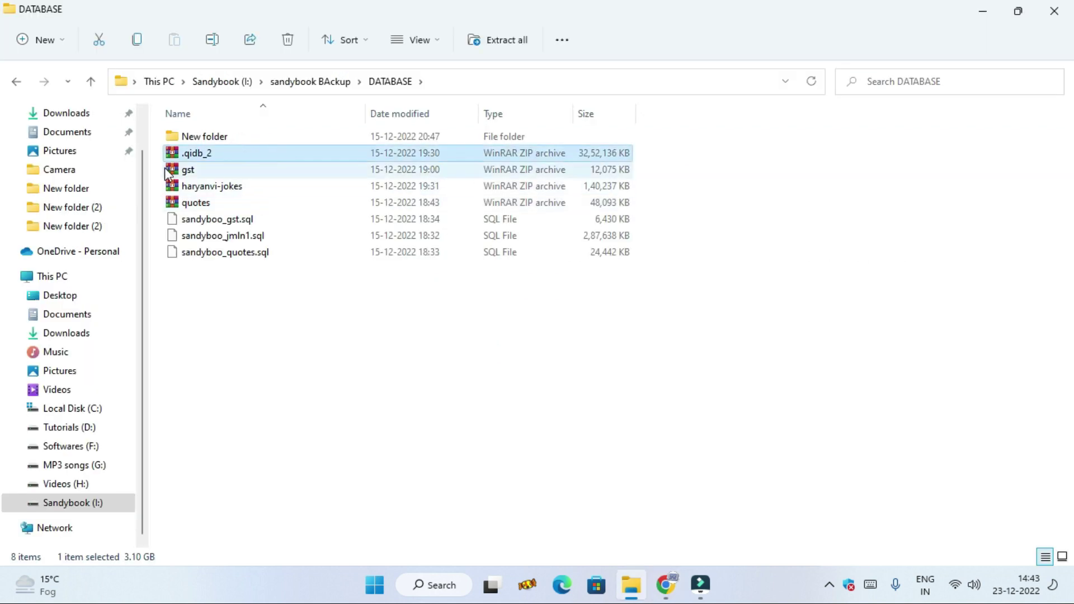
left_click(667, 586)
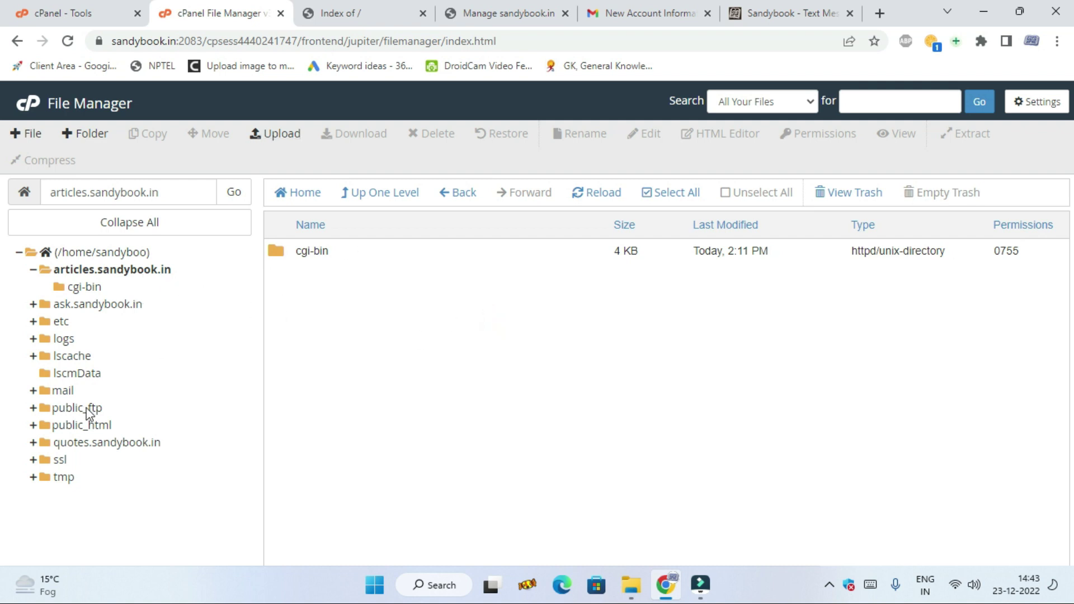
Step: Look into public_html, return to the articles.sandybook.in folder and copy its path as the destination
left_click(98, 426)
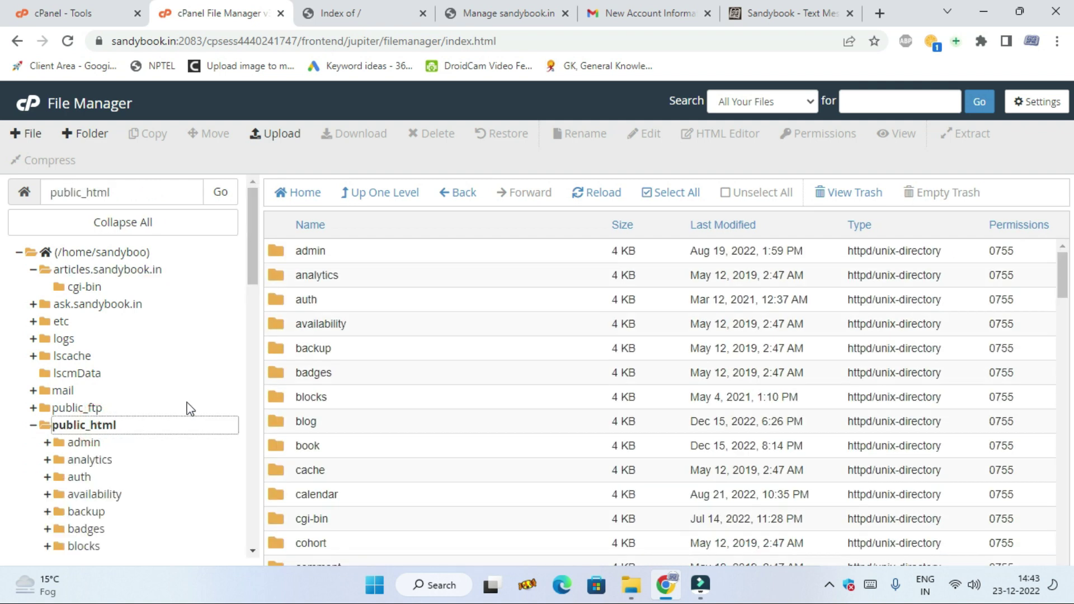
left_click(104, 267)
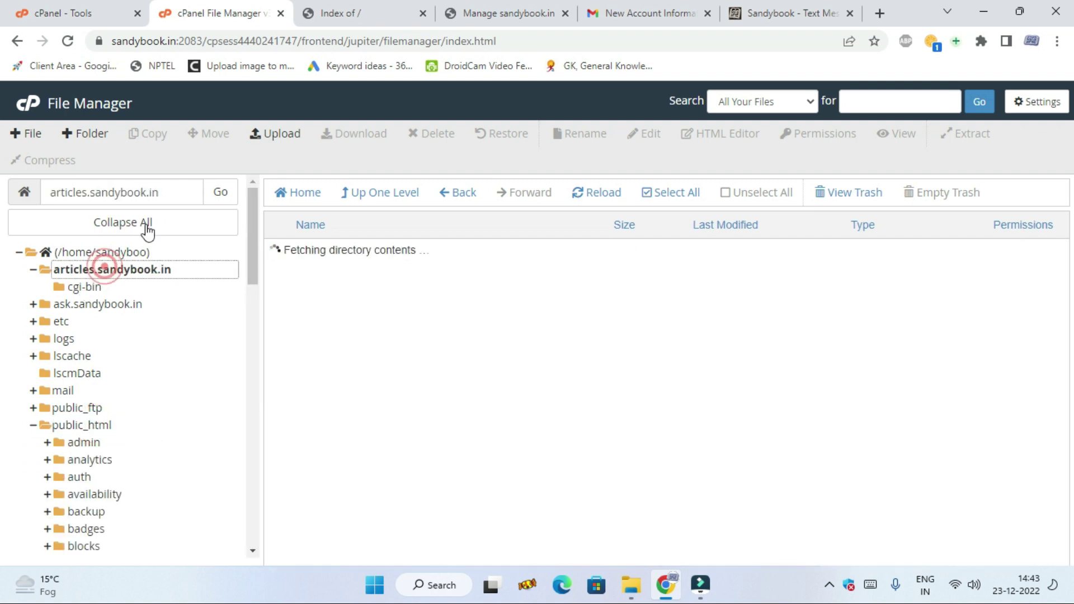
left_click(168, 190)
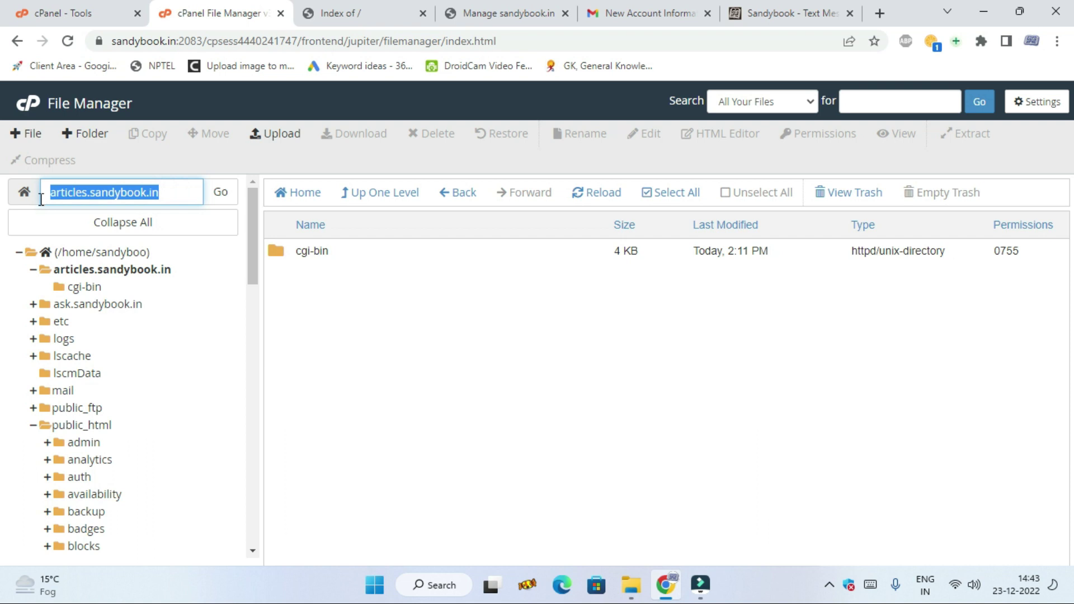
scroll(128, 474, "down", 3)
scroll(96, 425, "up", 3)
Step: Open the latestsms folder inside public_html
left_click(99, 426)
scroll(475, 413, "down", 3)
scroll(475, 408, "up", 3)
scroll(475, 409, "down", 5)
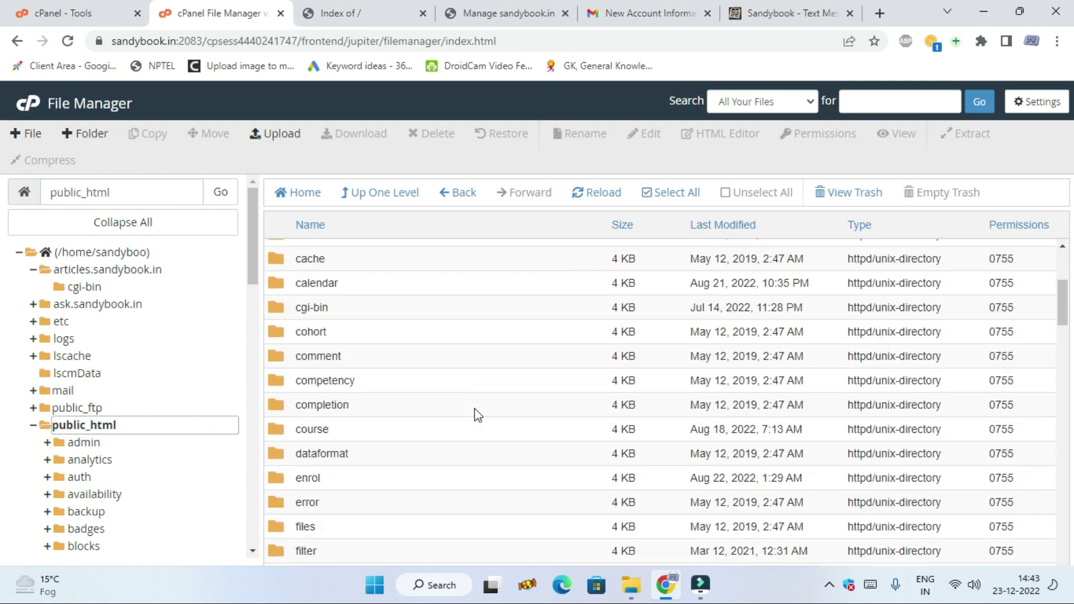
scroll(475, 415, "down", 6)
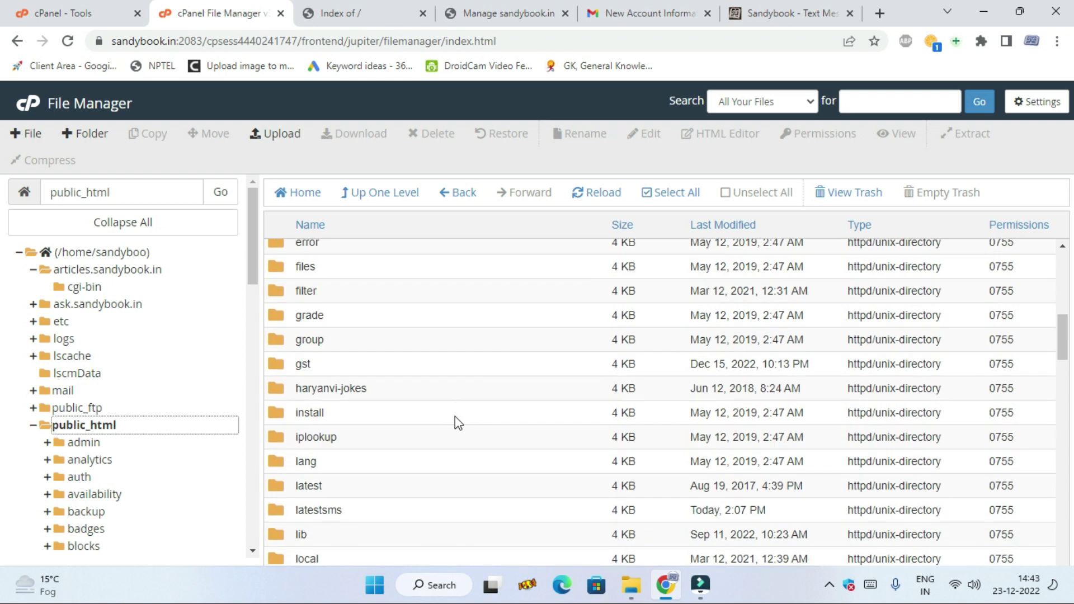
double_click(270, 430)
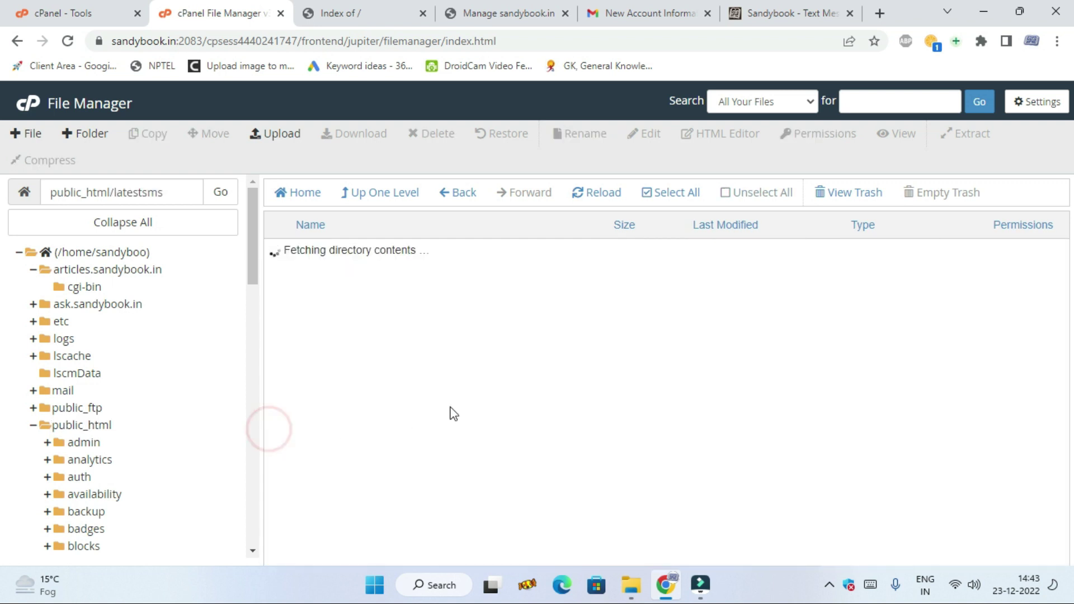
Step: Copy all files and folders from public_html/latestsms to articles.sandybook.in
left_click(362, 251)
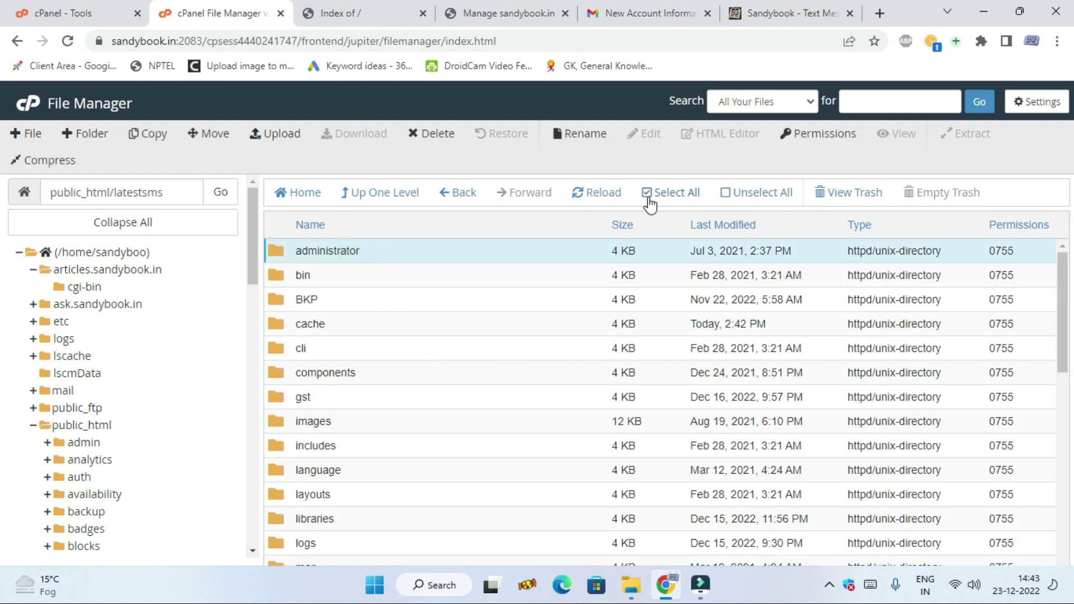
left_click(668, 196)
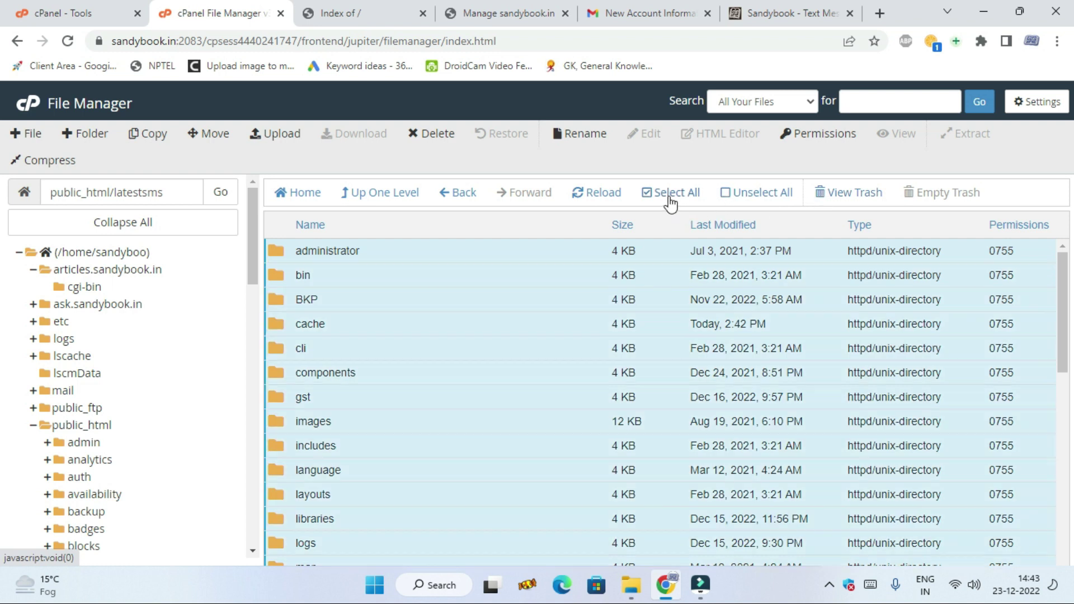
scroll(464, 438, "down", 10)
scroll(467, 436, "up", 10)
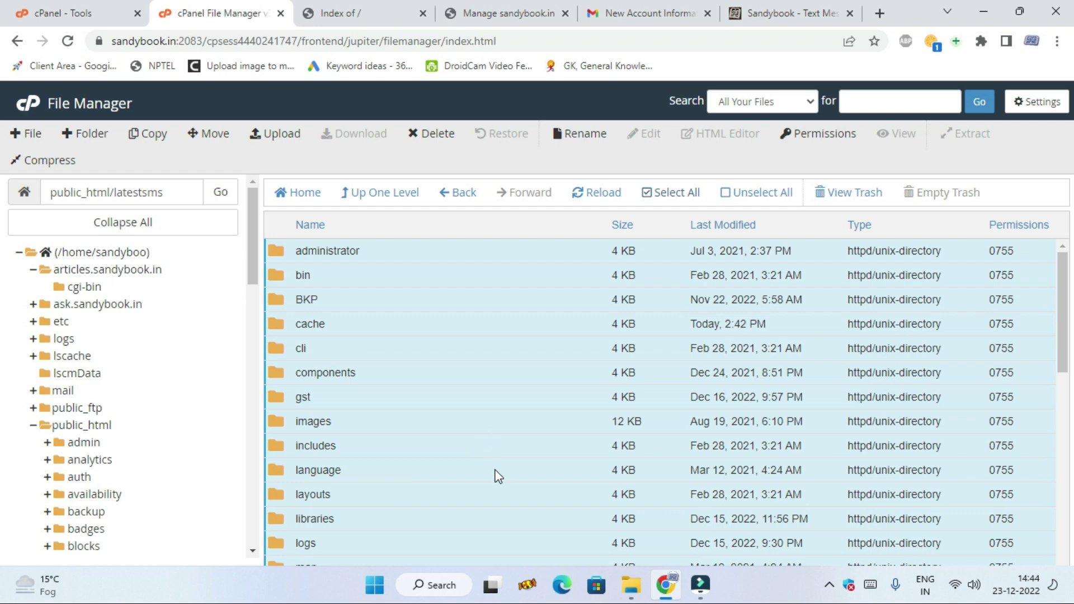
scroll(501, 474, "down", 2)
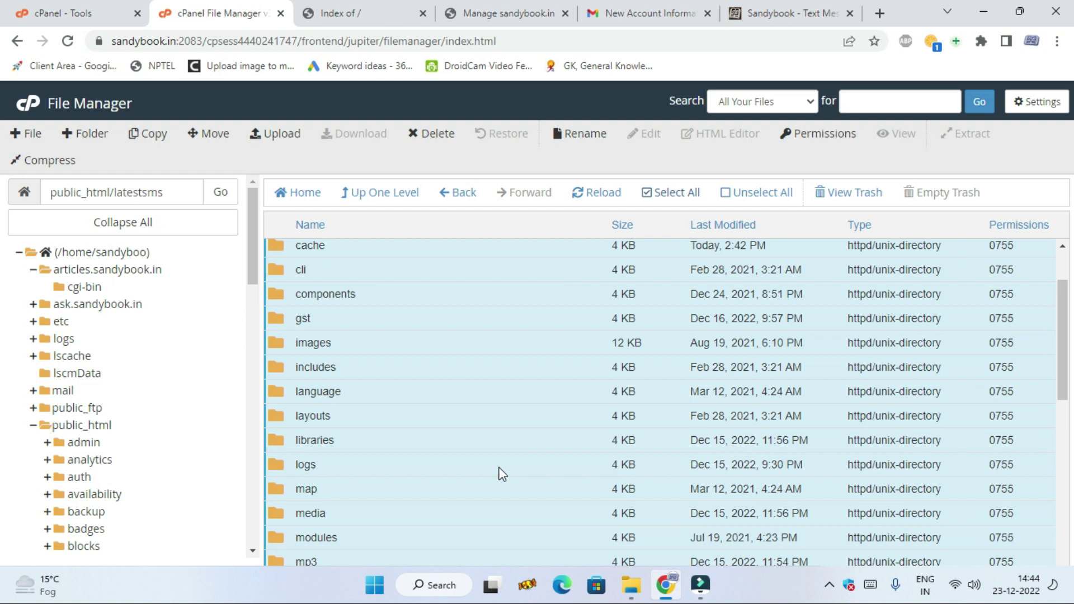
scroll(501, 474, "up", 2)
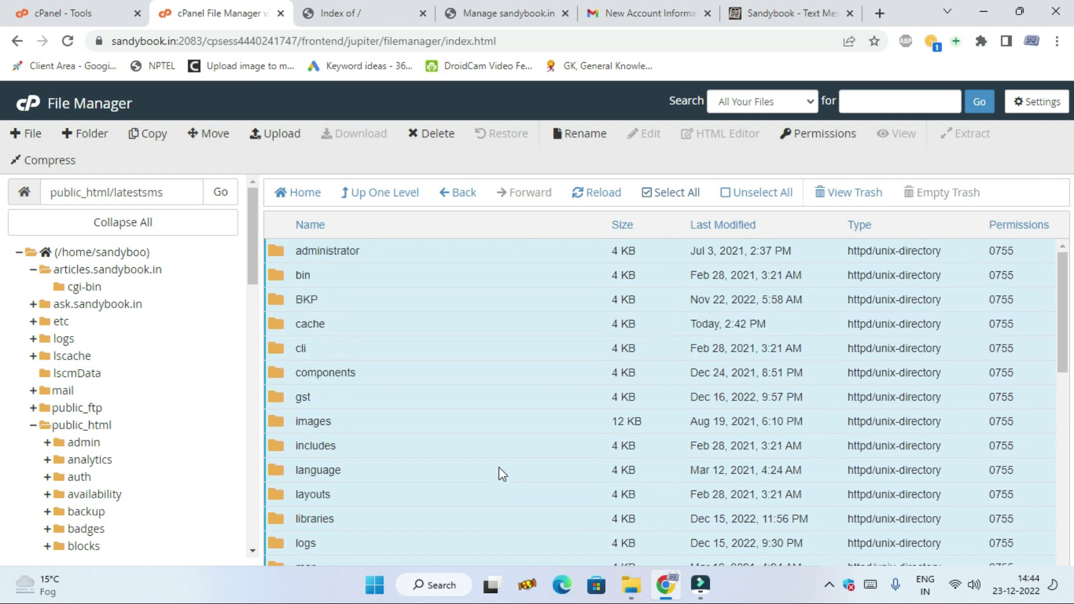
scroll(487, 445, "down", 15)
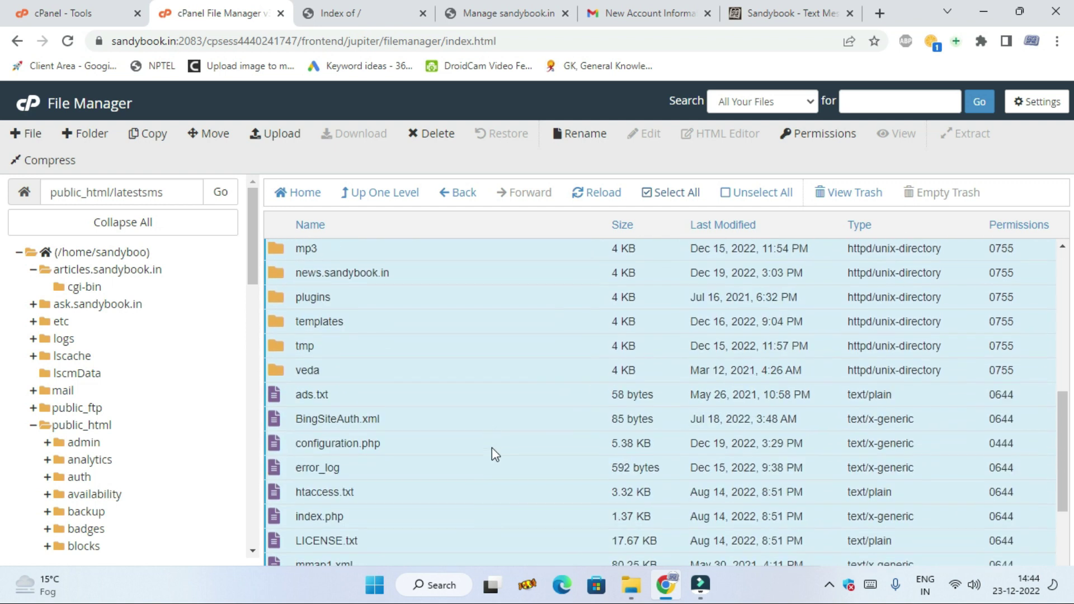
scroll(494, 449, "up", 15)
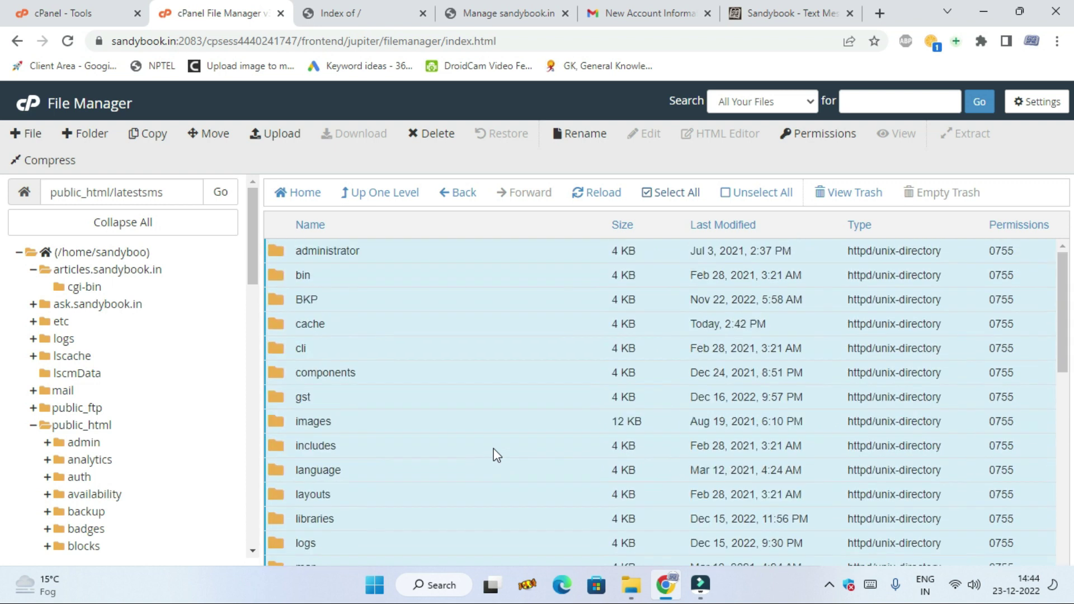
left_click(154, 136)
left_click(483, 397)
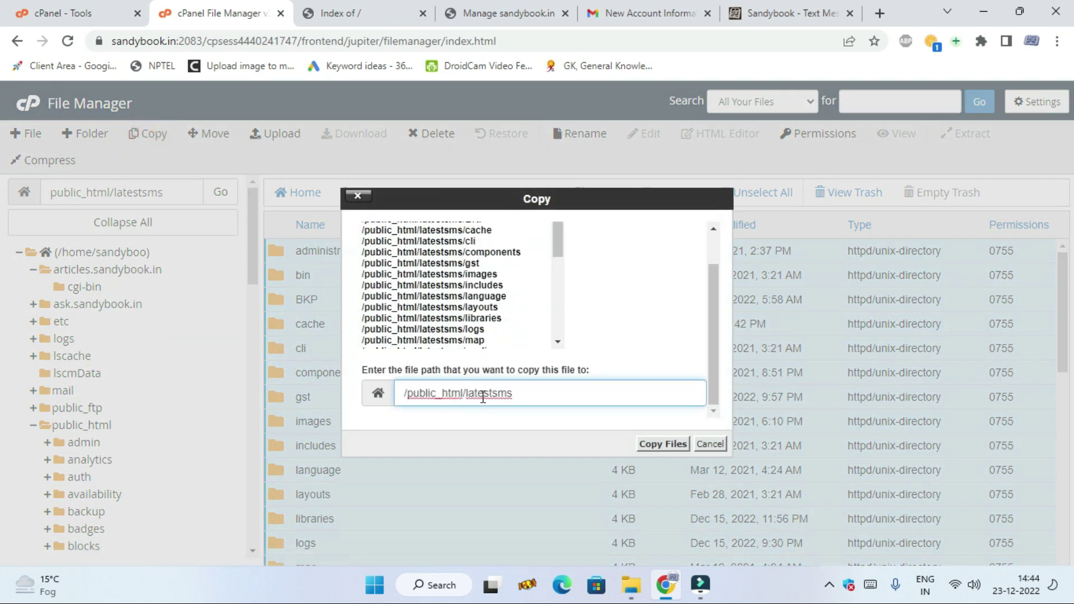
triple_click(547, 388)
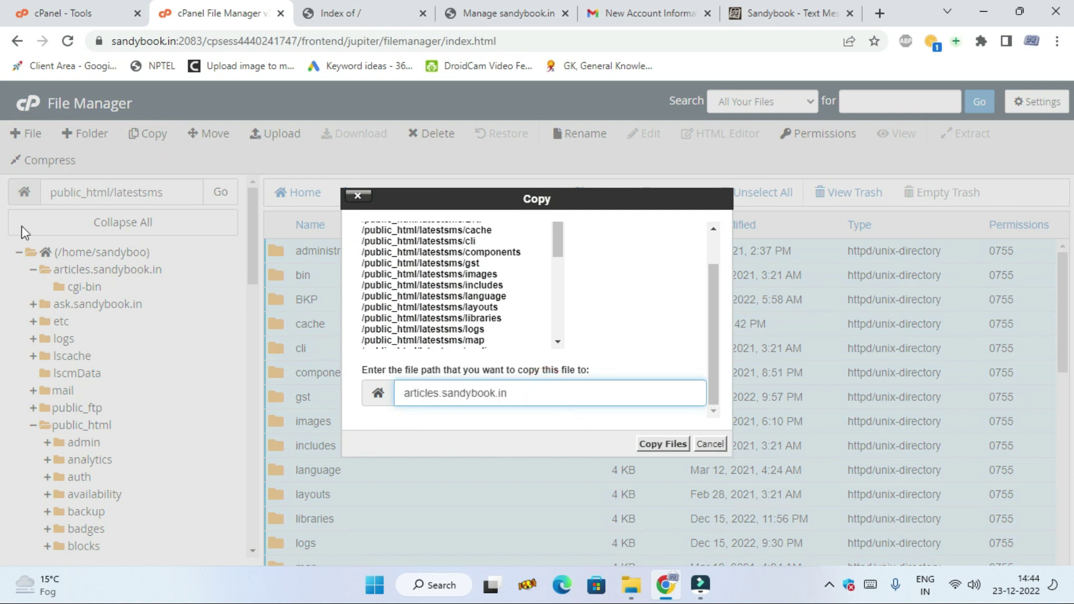
left_click(655, 443)
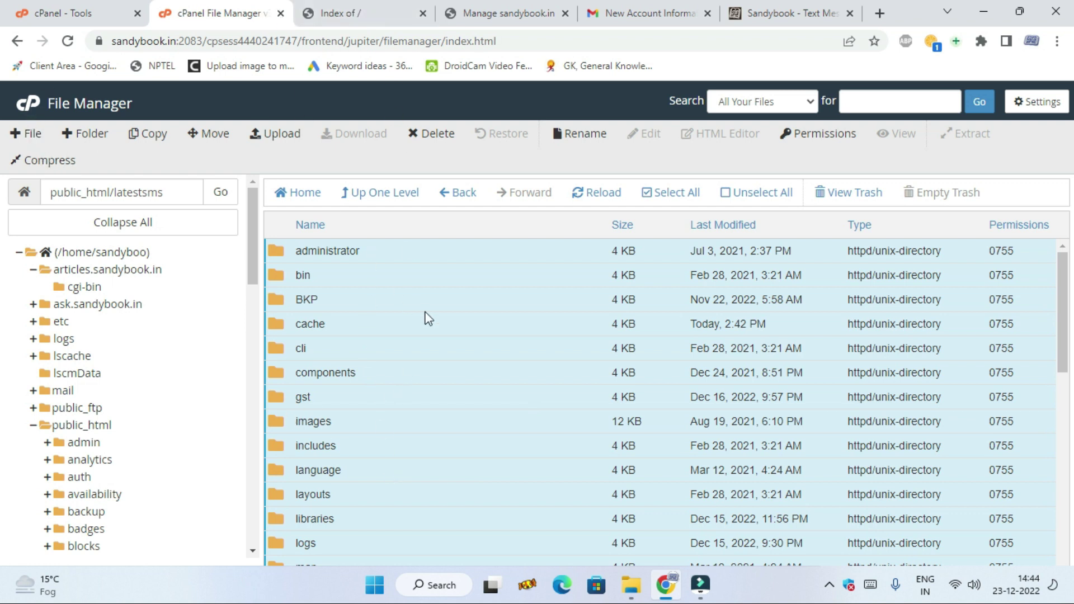
Step: Check the articles.sandybook.in page against the latestsms file list, and open File Manager again in a new browser tab
left_click(371, 9)
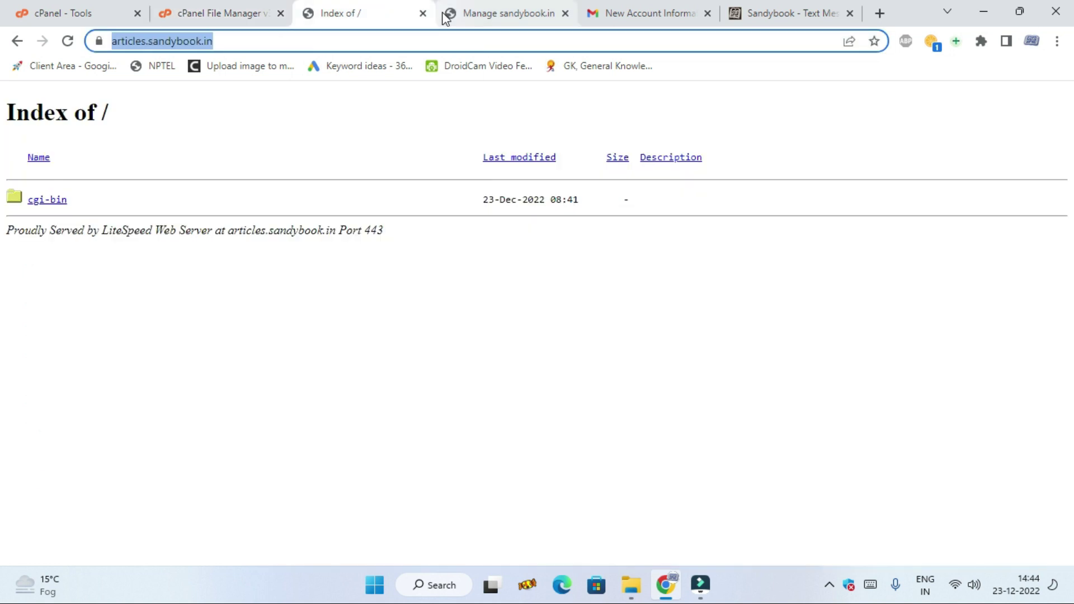
left_click(218, 8)
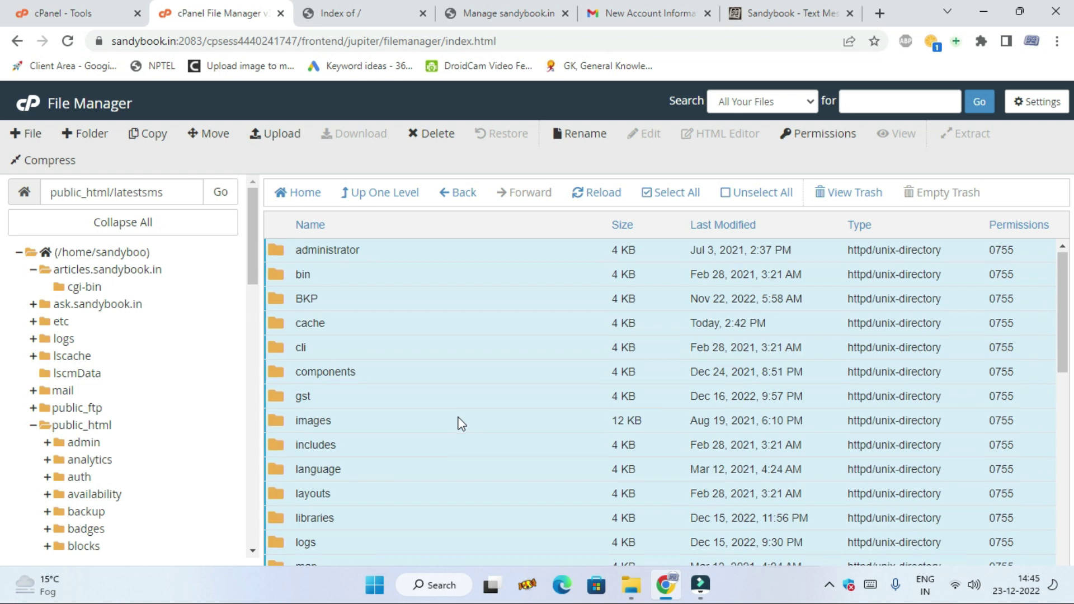
scroll(461, 424, "down", 10)
scroll(461, 436, "up", 10)
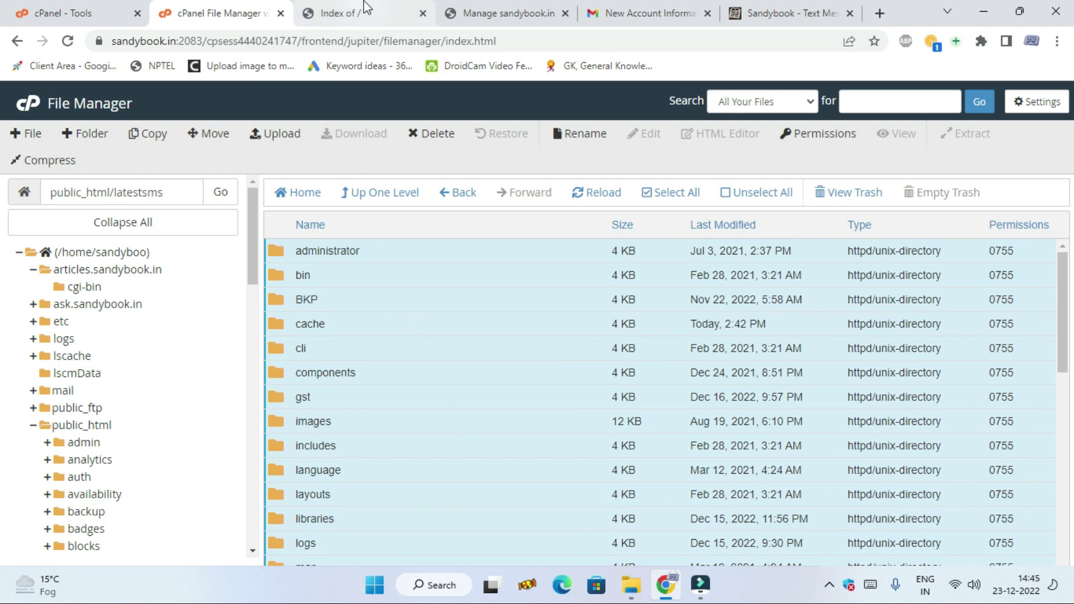
left_click(347, 13)
left_click(168, 8)
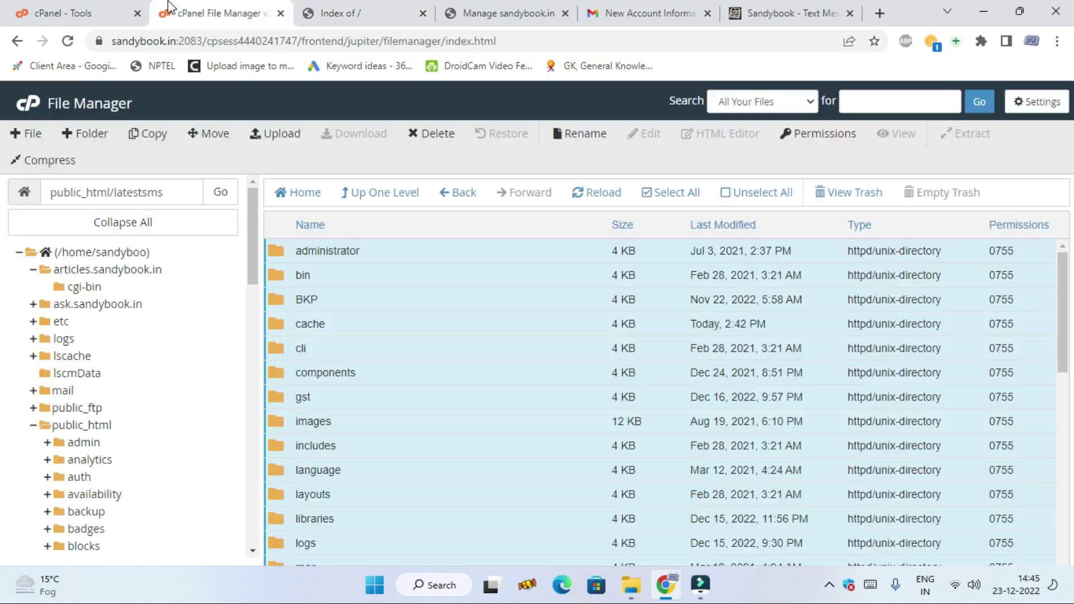
middle_click(35, 105)
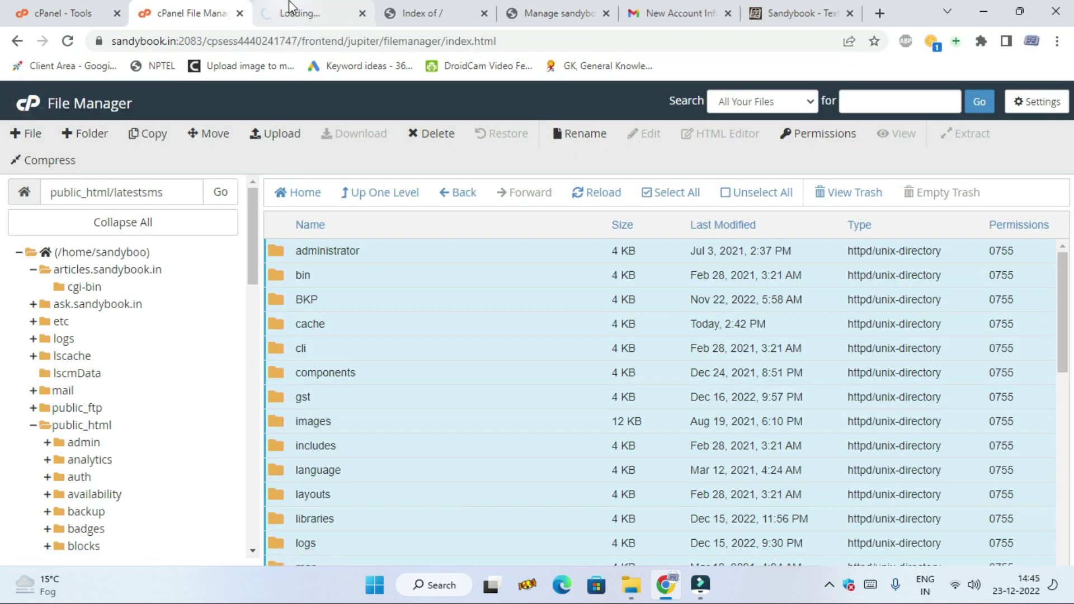
Step: Create a new MySQL database named articles with the MySQL Database Wizard in the new cPanel page
left_click(290, 7)
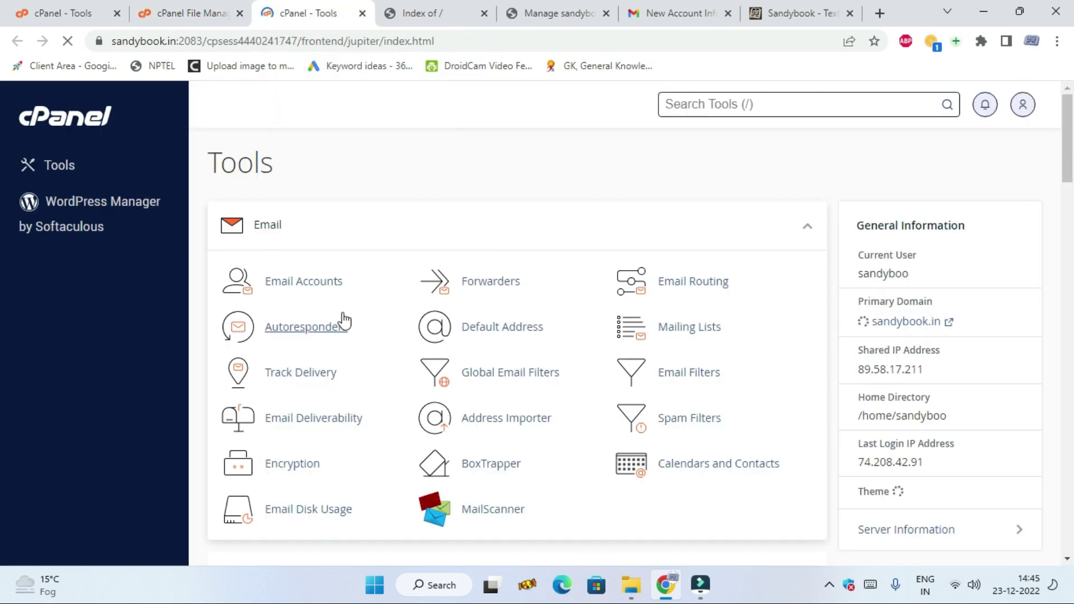
scroll(358, 347, "down", 5)
scroll(497, 355, "down", 4)
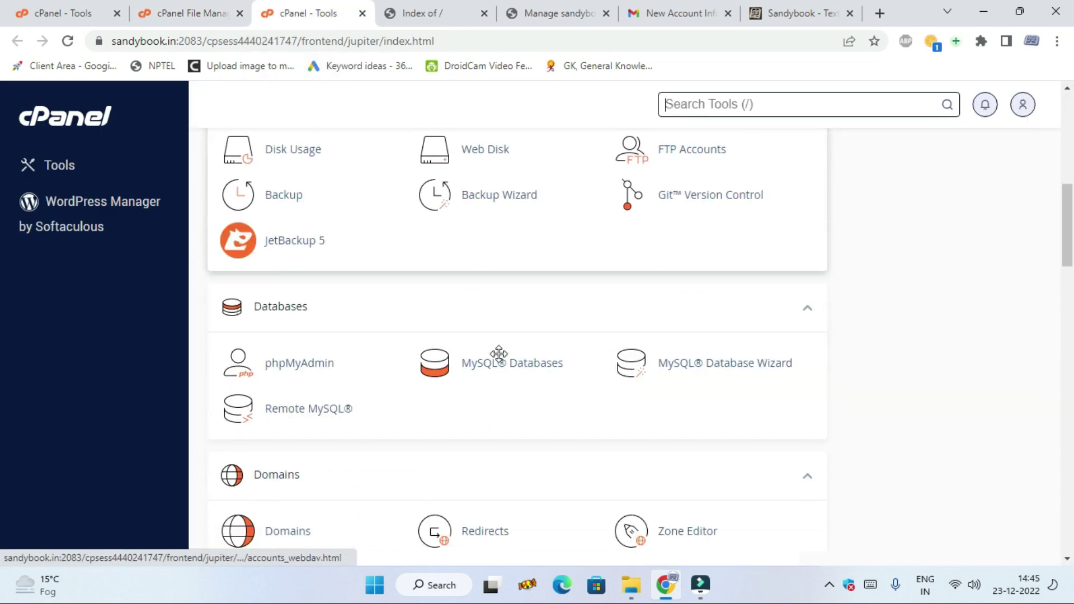
left_click(710, 341)
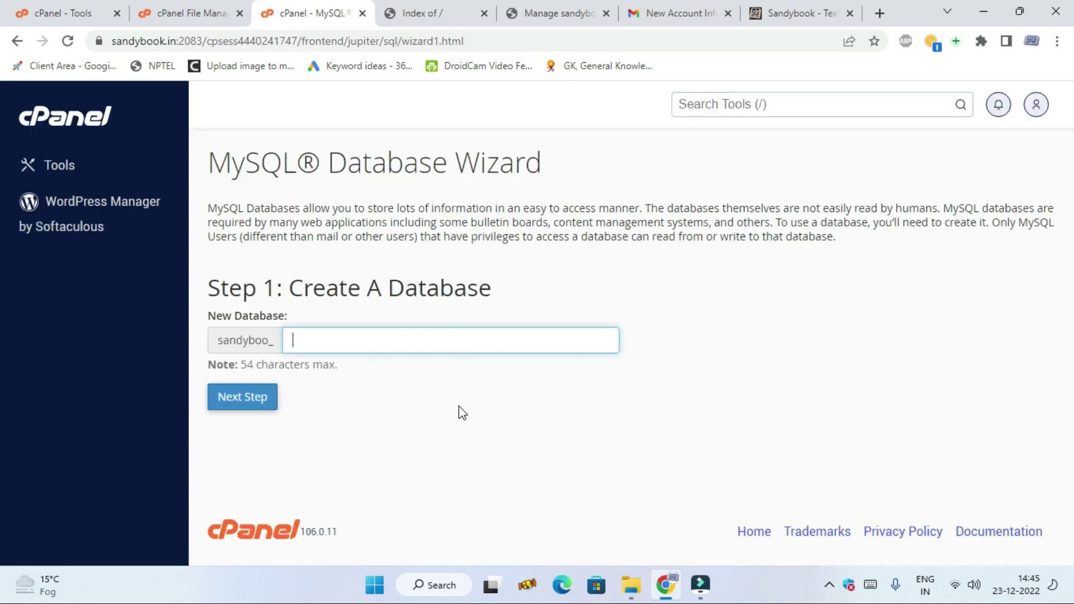
left_click(444, 418)
left_click(378, 338)
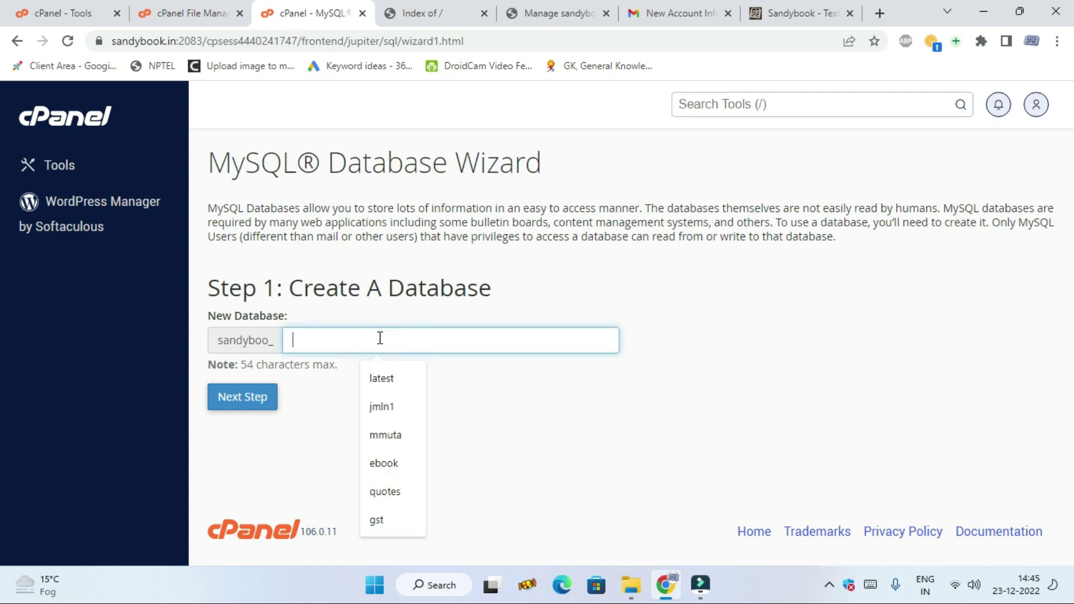
type("A")
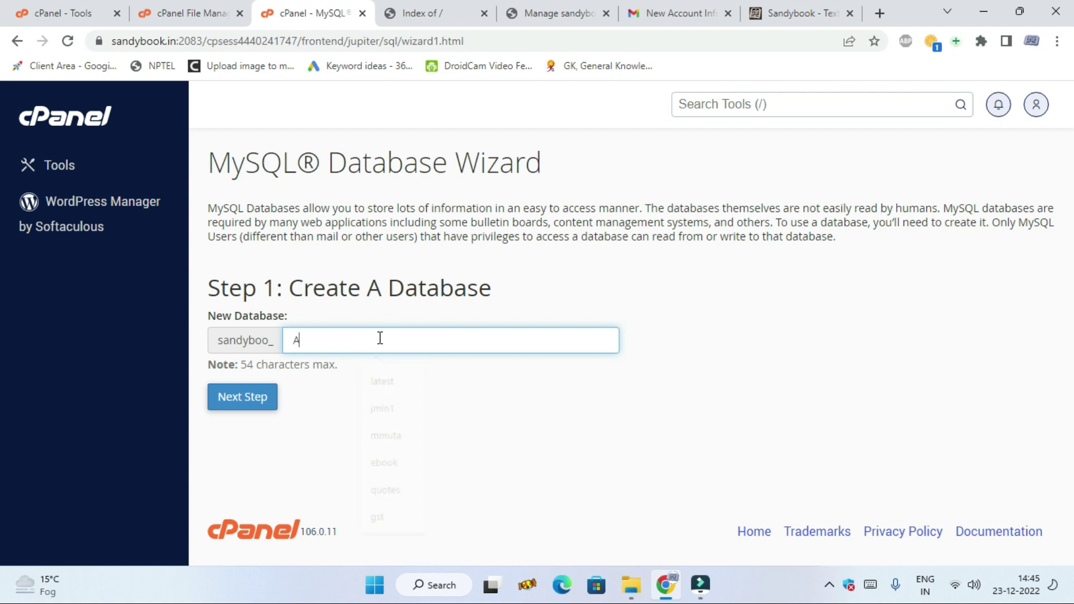
type("RTICLES")
double_click(379, 338)
type("articles")
left_click(251, 397)
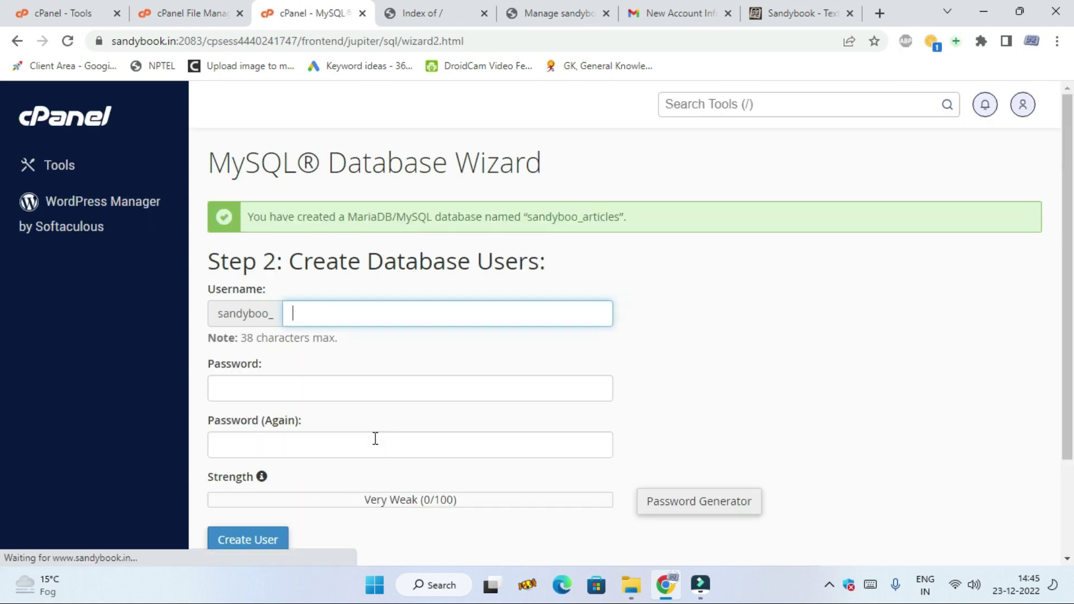
Step: Replace the prefilled database username with articles
scroll(367, 427, "down", 1)
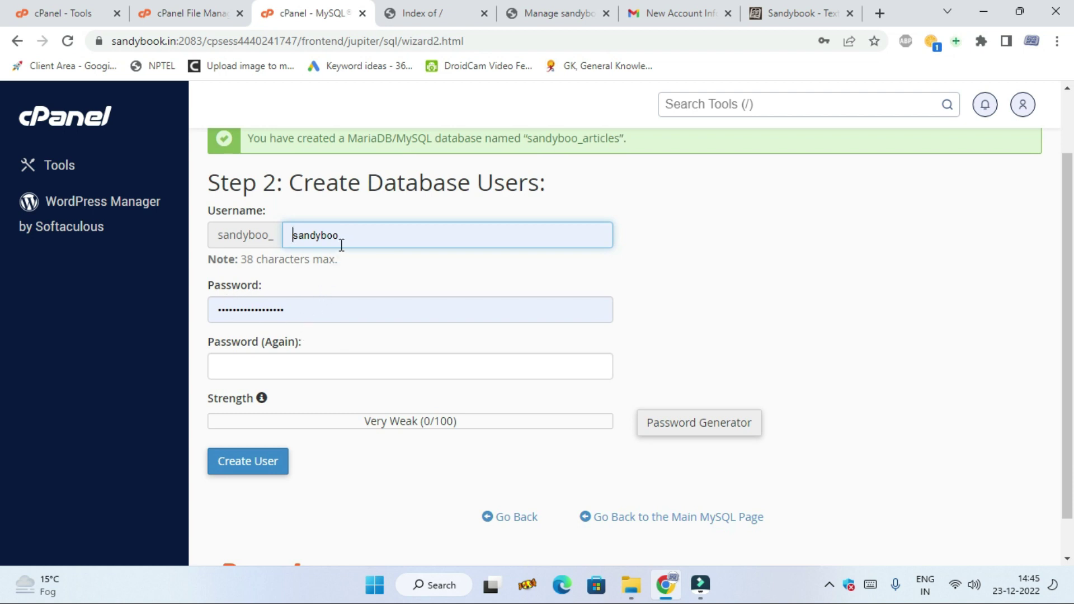
double_click(359, 235)
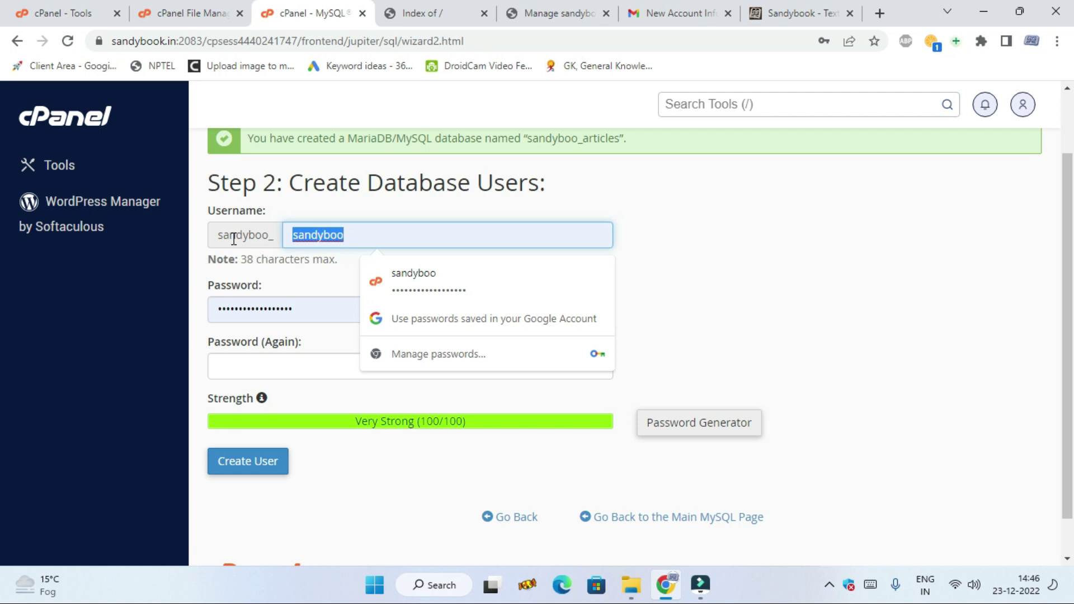
type("articles")
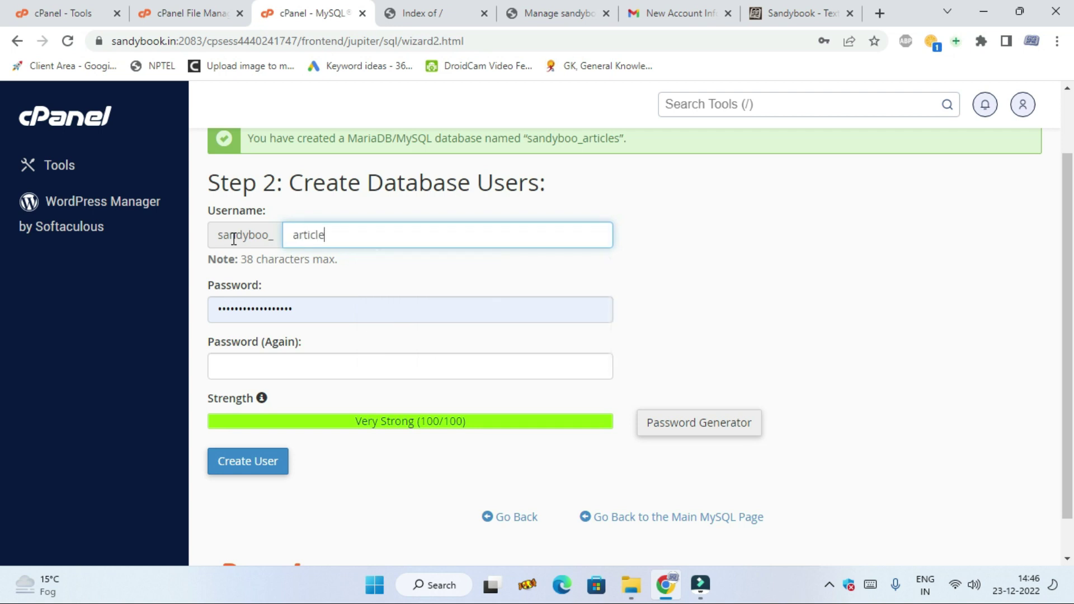
left_click(434, 264)
Step: Replace the prefilled password with the database user's password, repeat it for confirmation and create the user
double_click(311, 305)
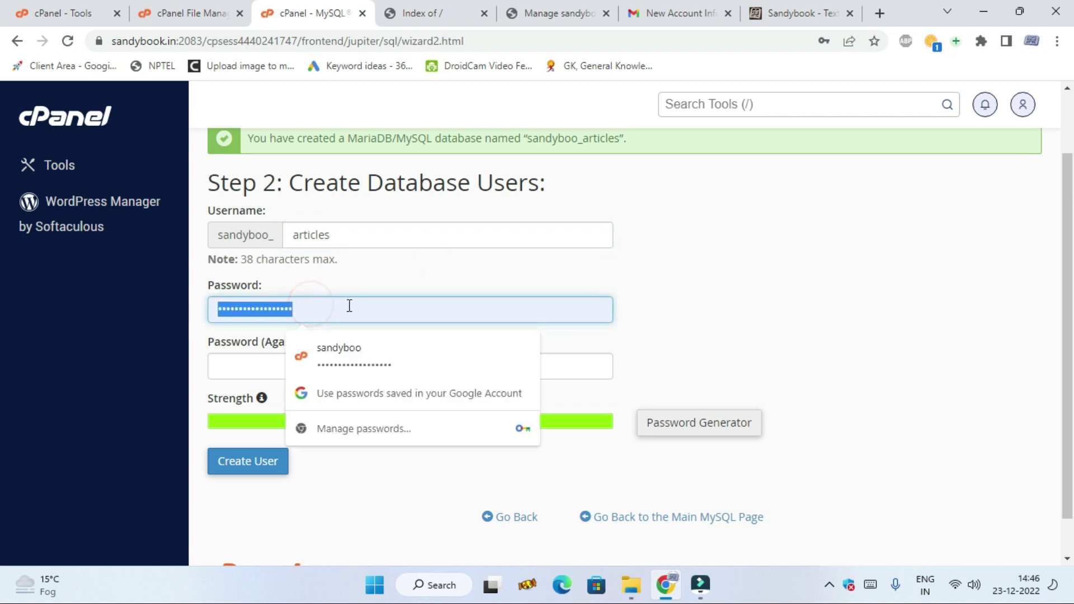
key("BackSpace")
type("********")
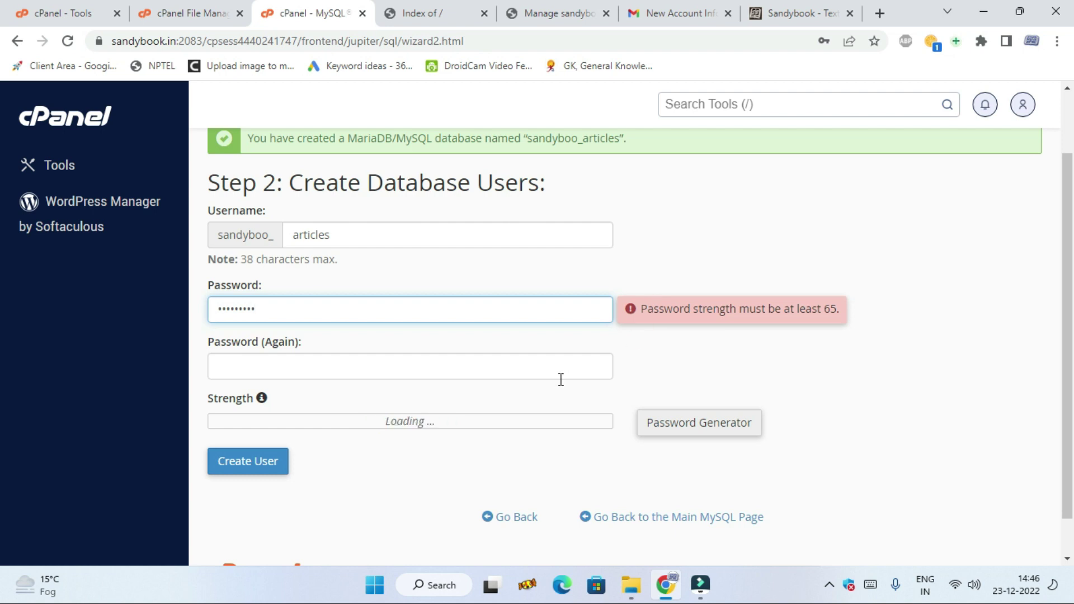
left_click(528, 364)
type("*********")
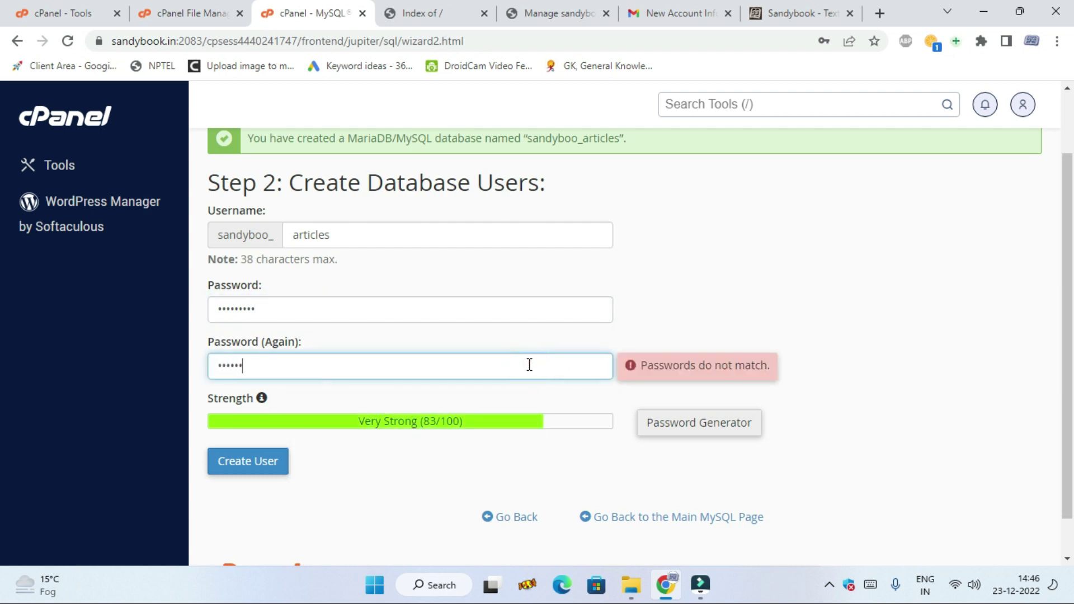
scroll(513, 444, "down", 1)
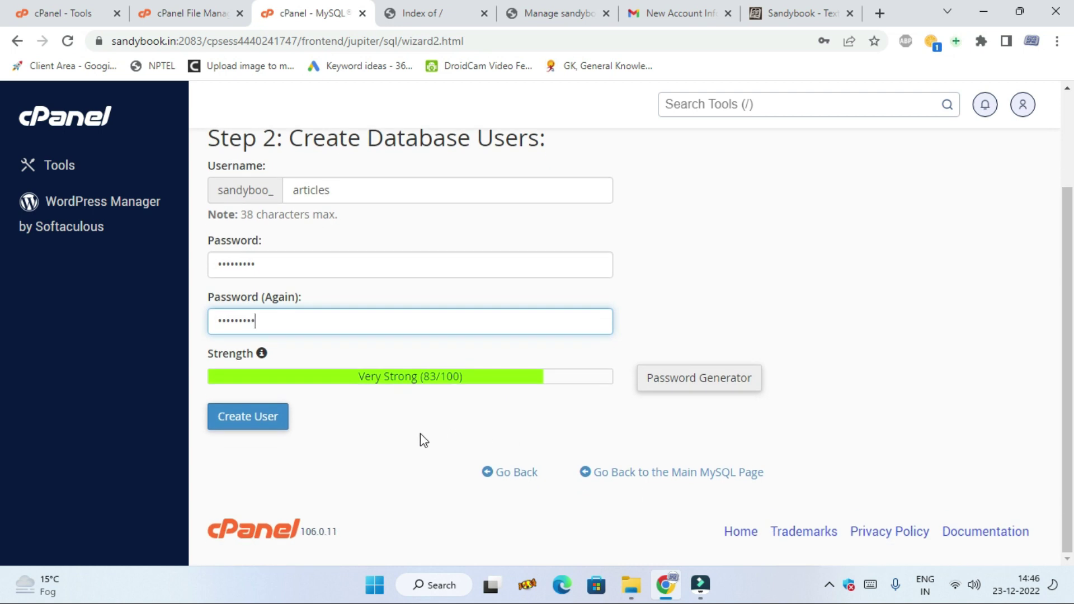
scroll(421, 440, "up", 1)
scroll(421, 433, "down", 1)
left_click(254, 419)
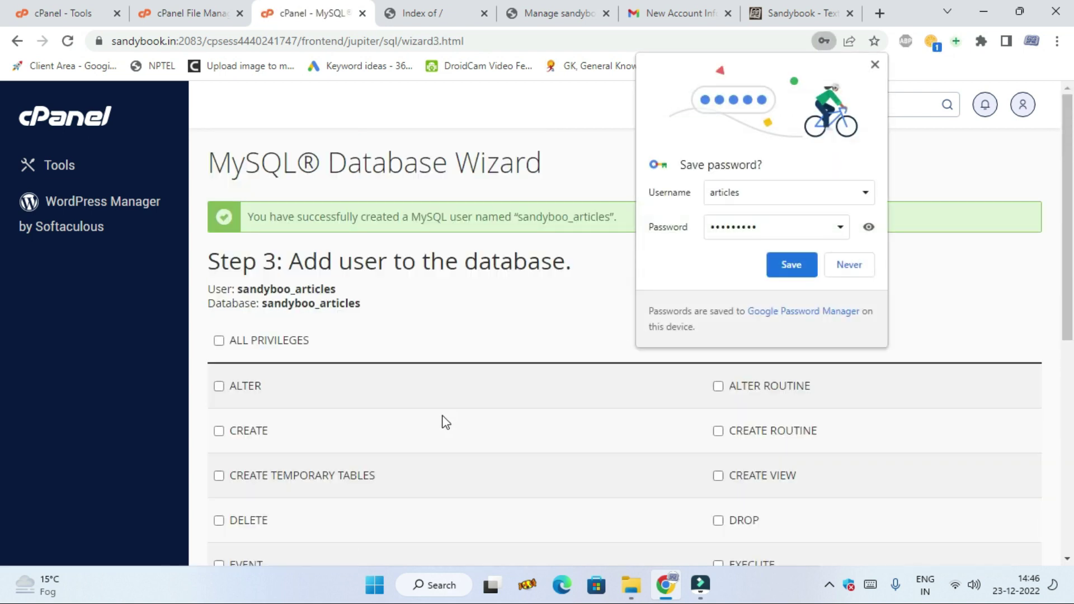
Step: Grant the database user all privileges on the sandyboo_articles database and decline saving the password in the browser
left_click(219, 342)
scroll(461, 324, "down", 7)
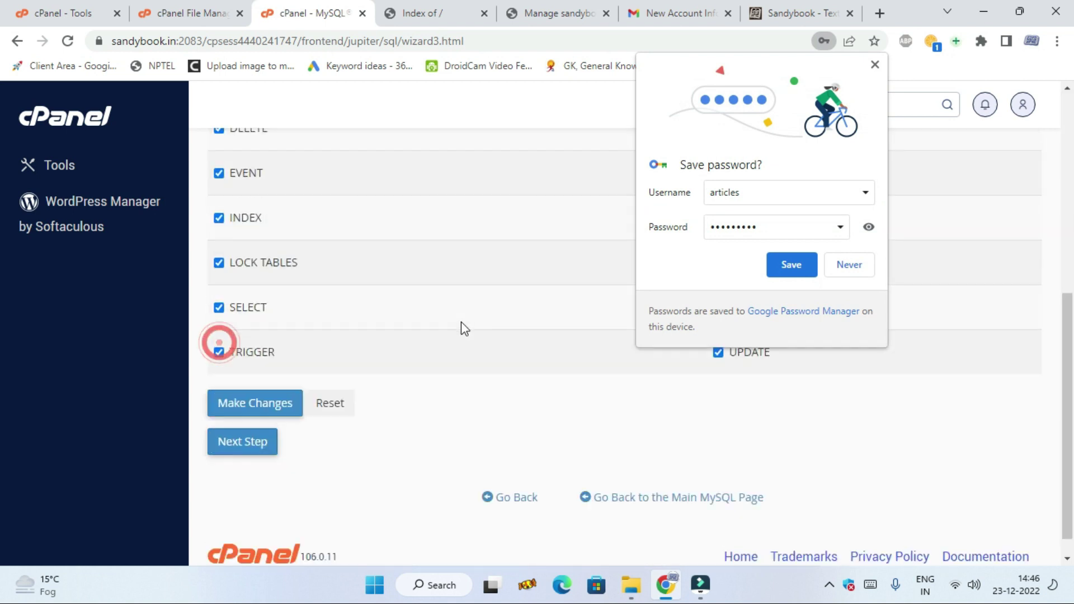
left_click(250, 446)
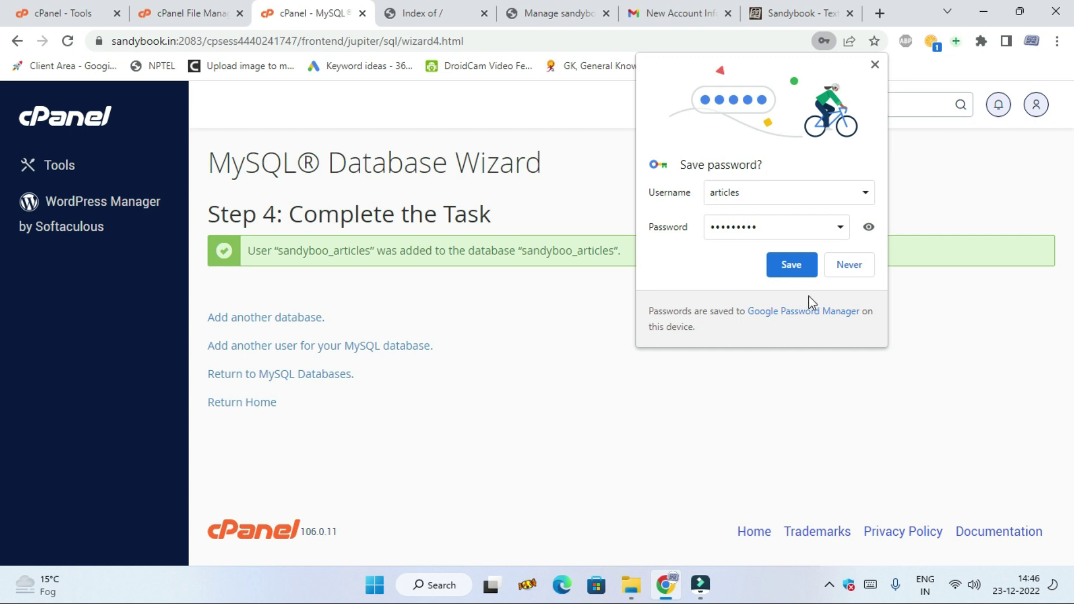
left_click(851, 267)
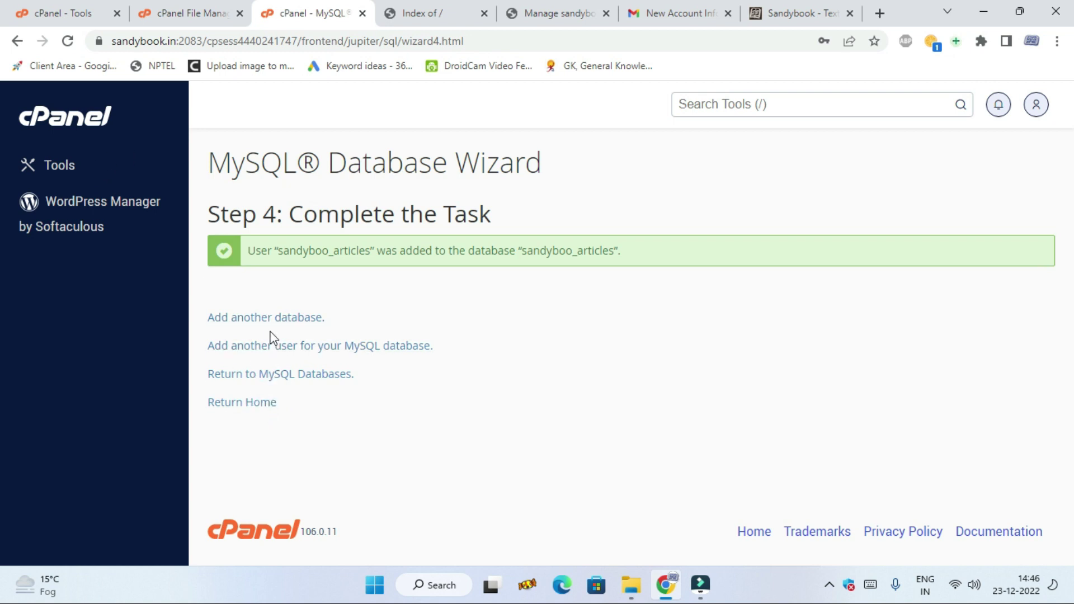
Step: Return to the MySQL Databases overview and check the sandyboo_articles entry in the list of current databases
left_click(279, 378)
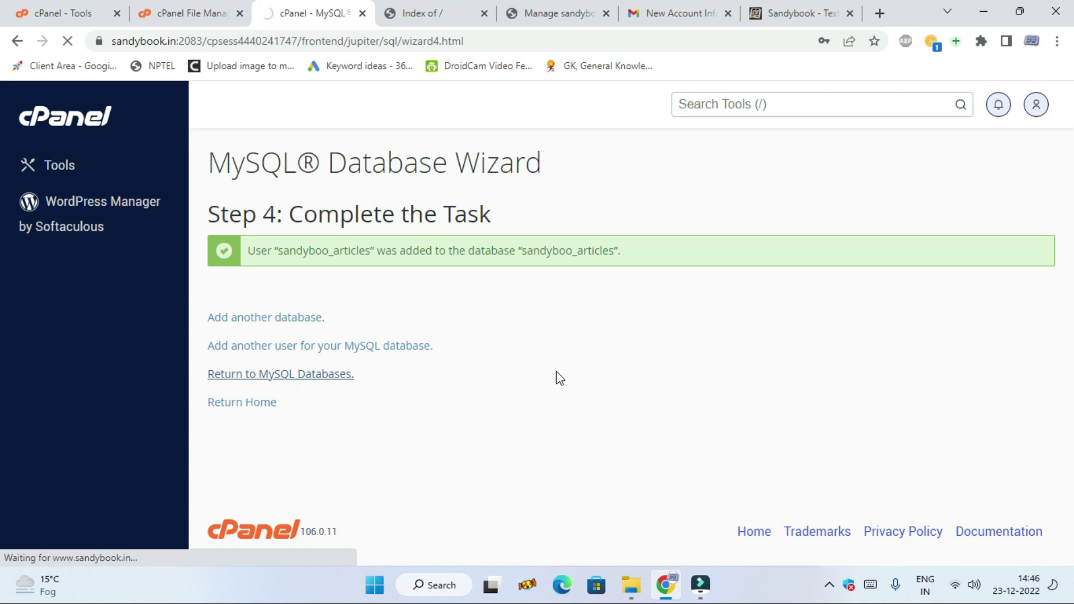
scroll(557, 369, "down", 10)
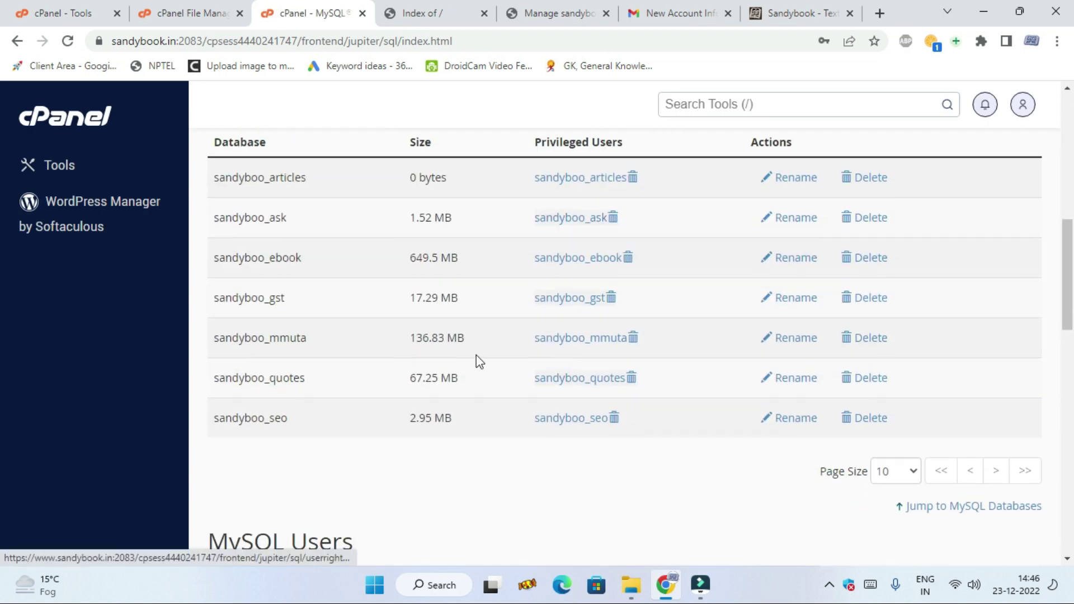
left_click_drag(324, 180, 210, 190)
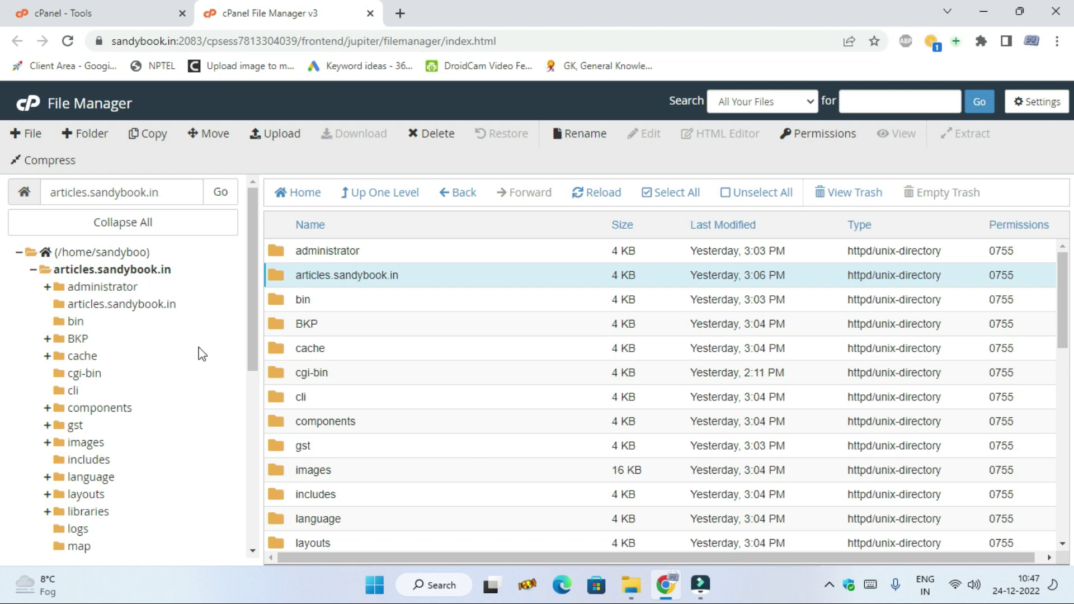
Step: Examine the folders and files copied into the articles.sandybook.in folder, from administrator down to web.config.txt
left_click(107, 270)
scroll(486, 356, "down", 5)
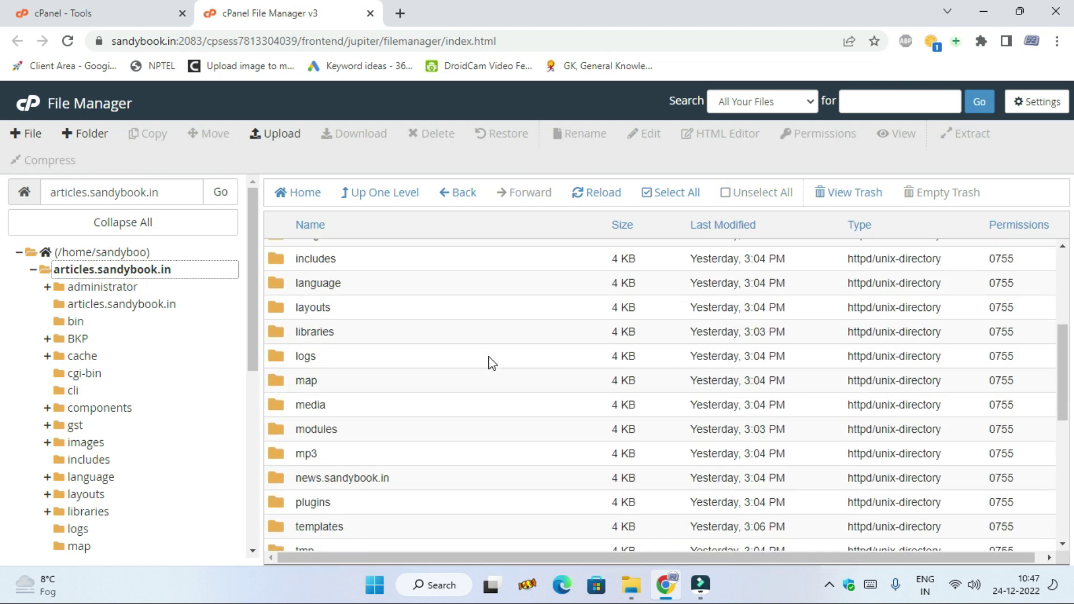
scroll(492, 364, "down", 8)
scroll(496, 366, "up", 10)
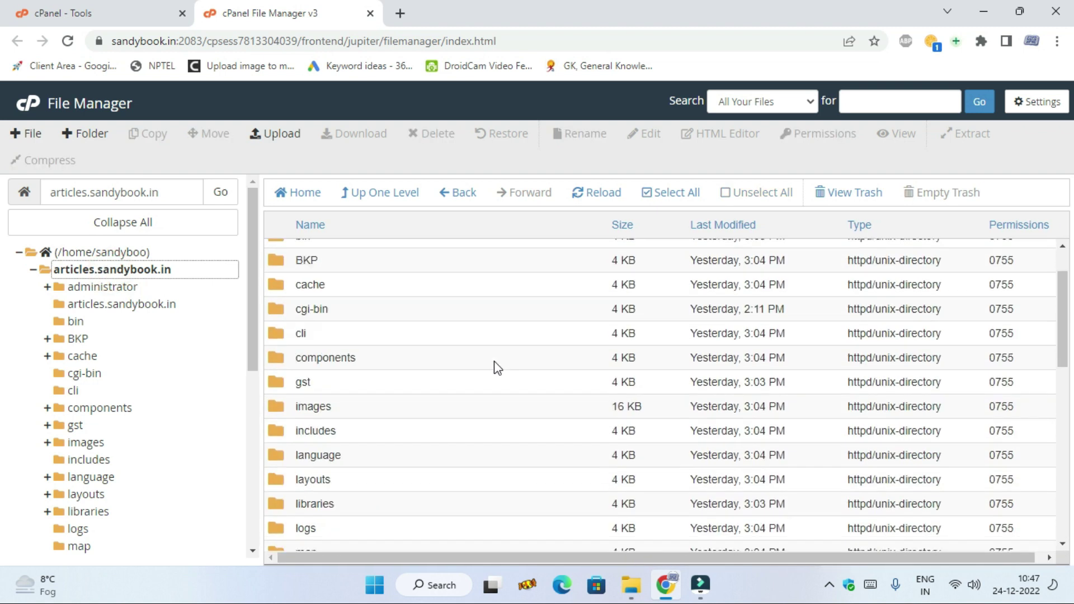
scroll(498, 367, "up", 2)
scroll(498, 367, "down", 5)
scroll(498, 368, "down", 4)
scroll(497, 367, "up", 8)
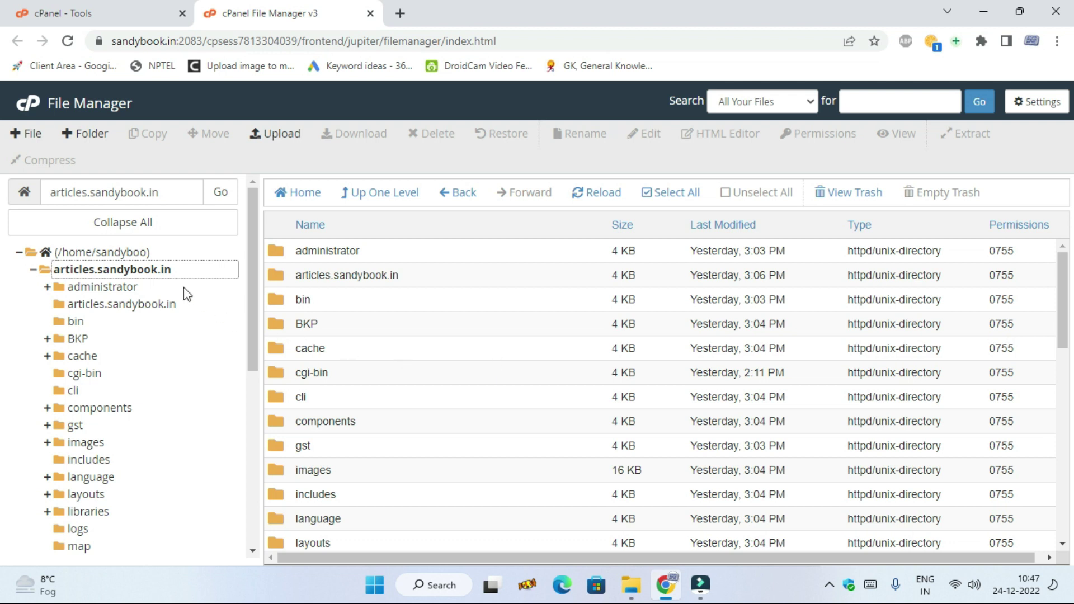
scroll(542, 353, "down", 3)
scroll(546, 357, "down", 2)
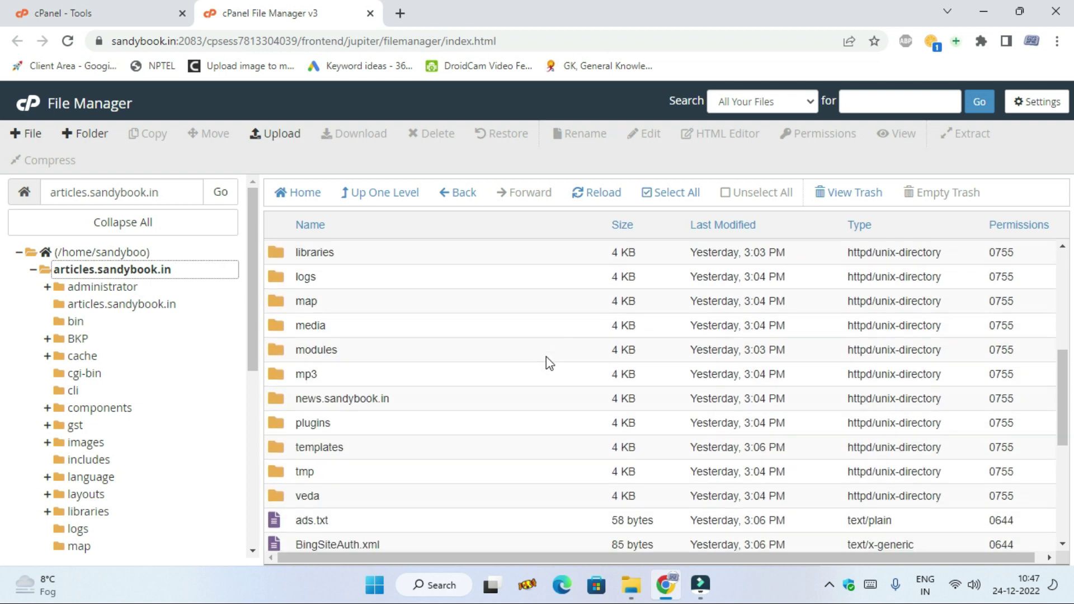
scroll(546, 357, "down", 5)
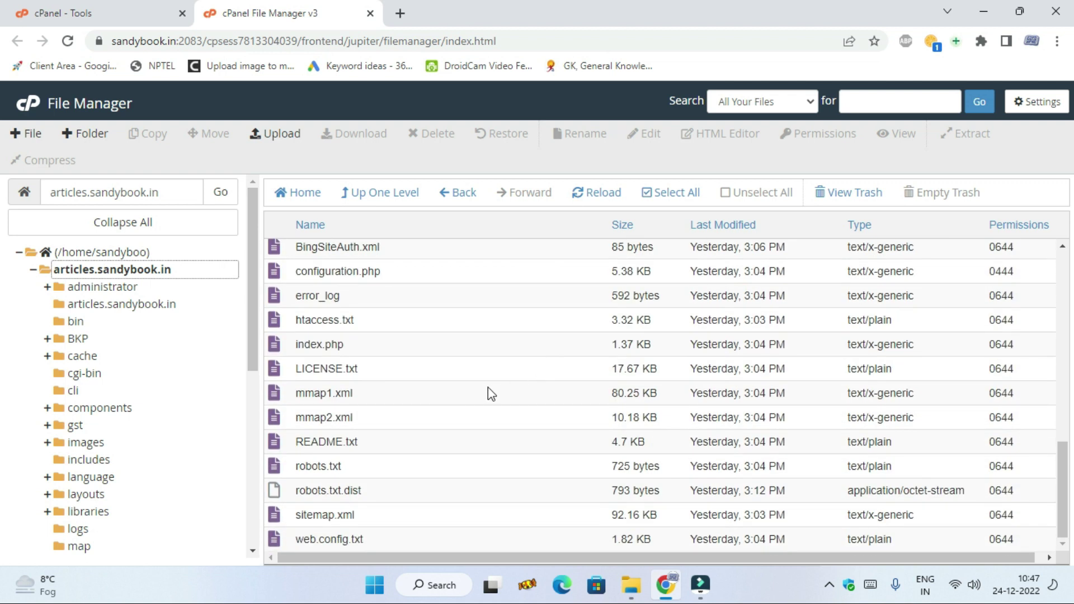
scroll(488, 387, "up", 10)
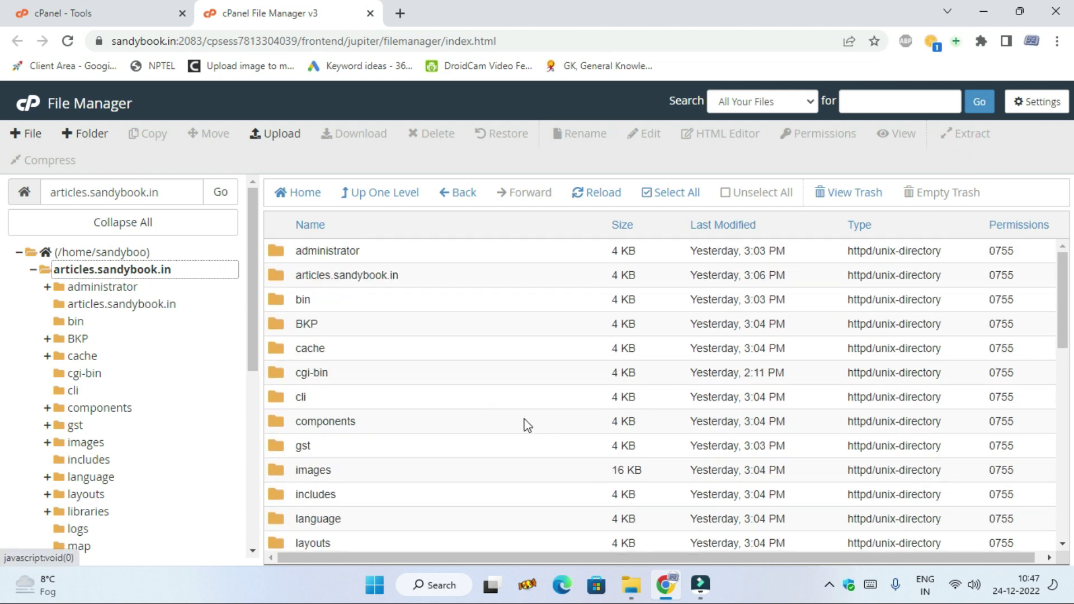
scroll(527, 442, "down", 7)
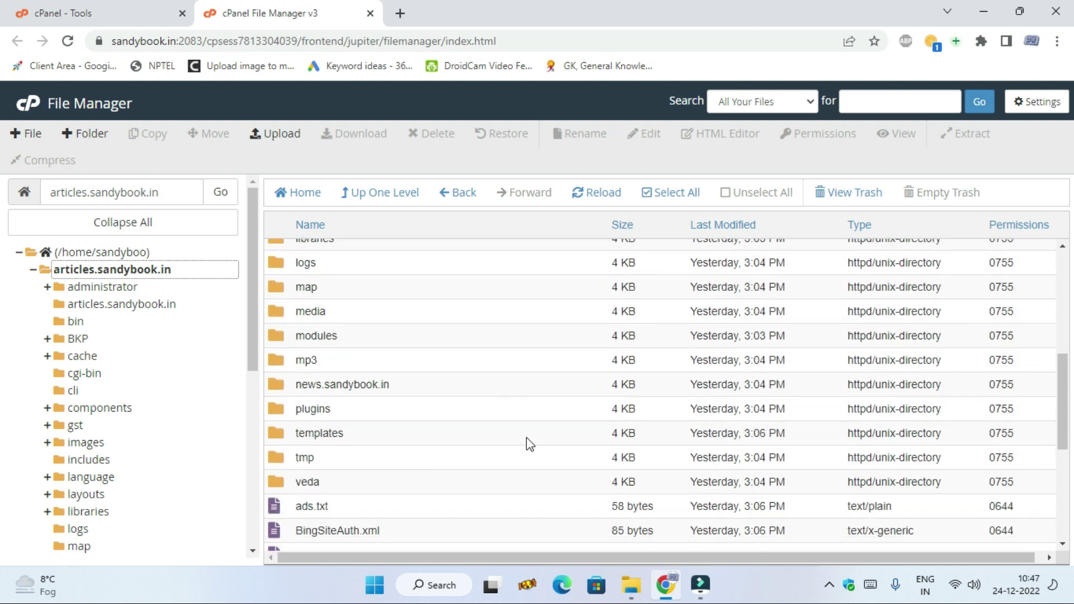
scroll(530, 444, "down", 5)
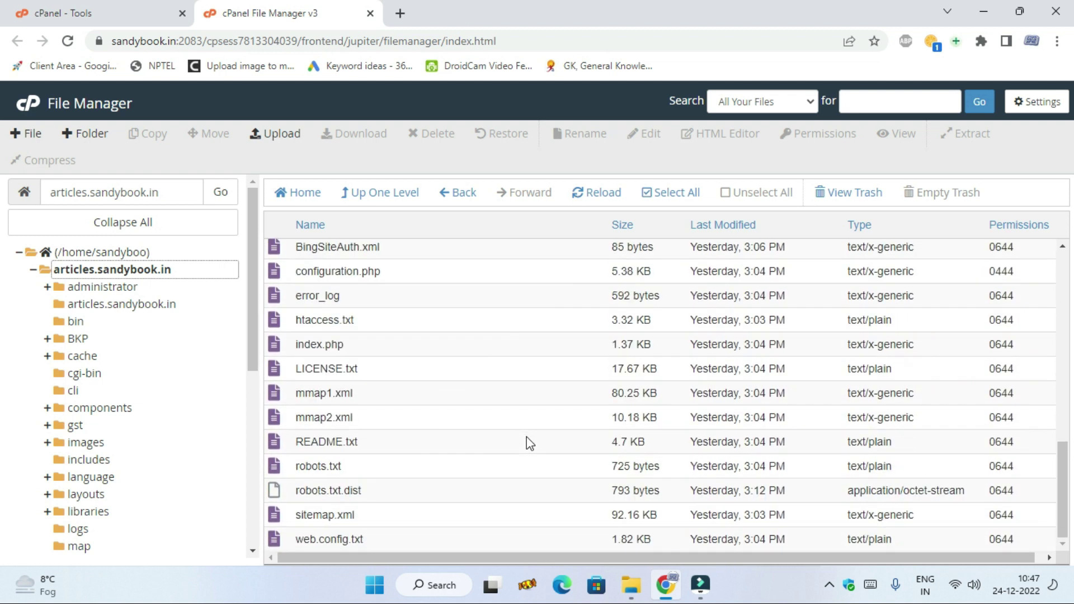
scroll(530, 443, "up", 3)
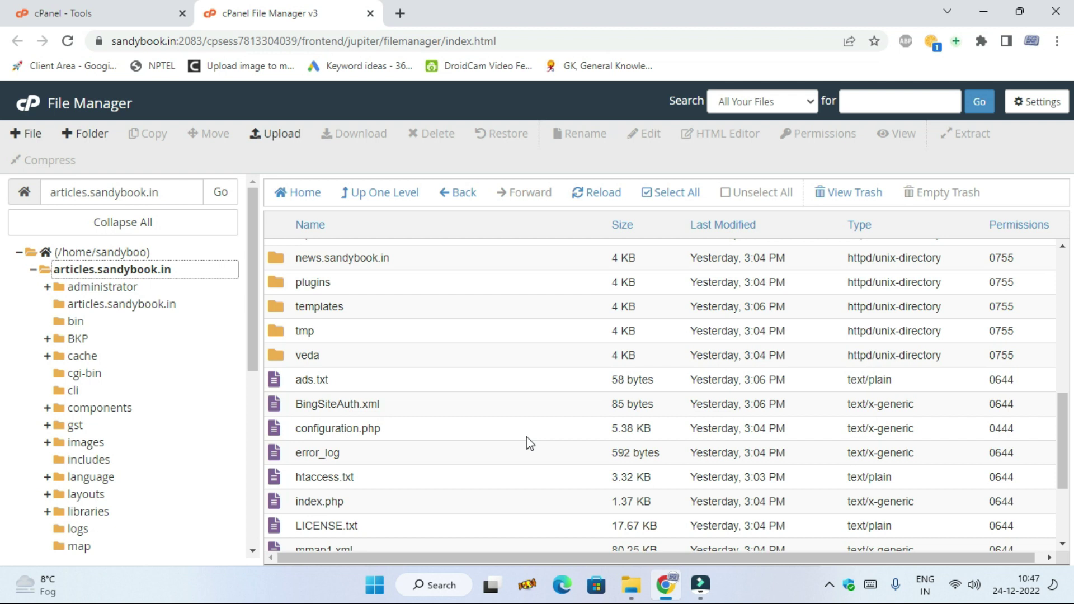
Step: Return from File Manager to the cPanel tools, launch phpMyAdmin and open the Import page for the sandyboo_articles database
left_click(25, 102)
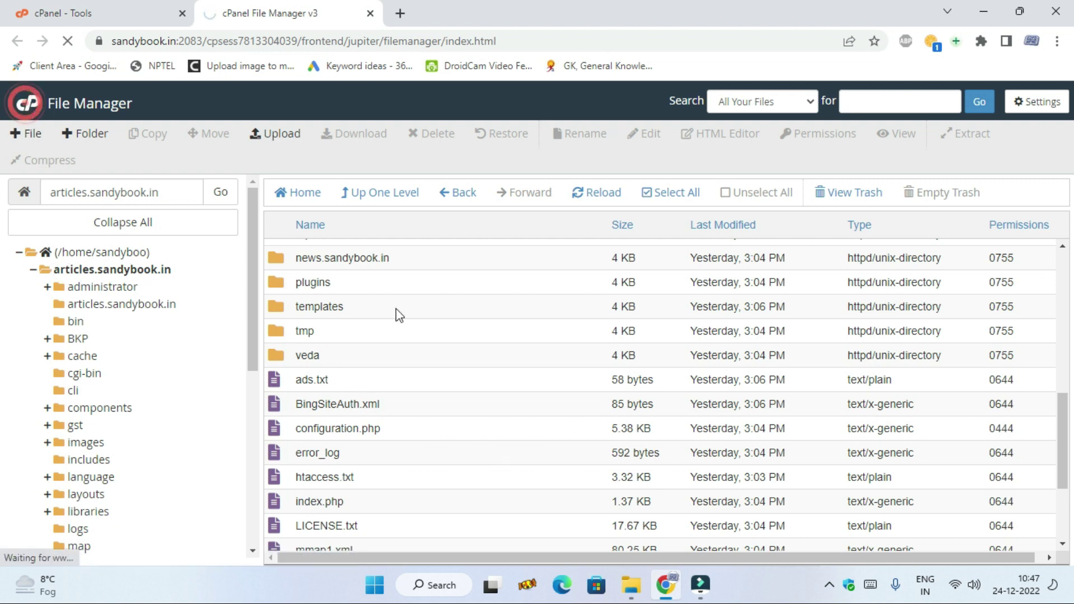
scroll(533, 353, "down", 4)
scroll(533, 345, "down", 4)
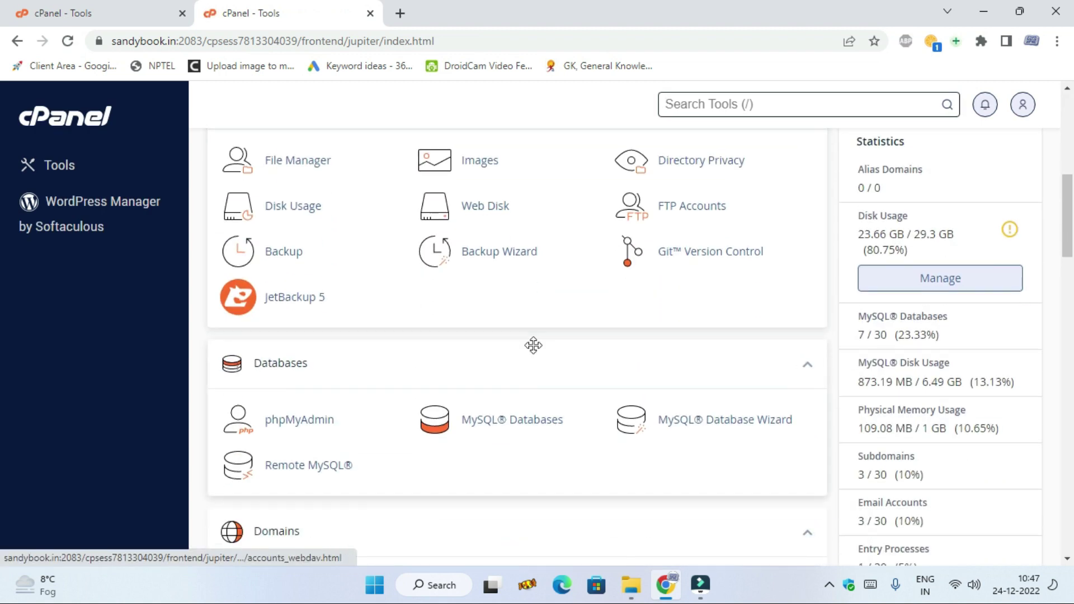
left_click(292, 425)
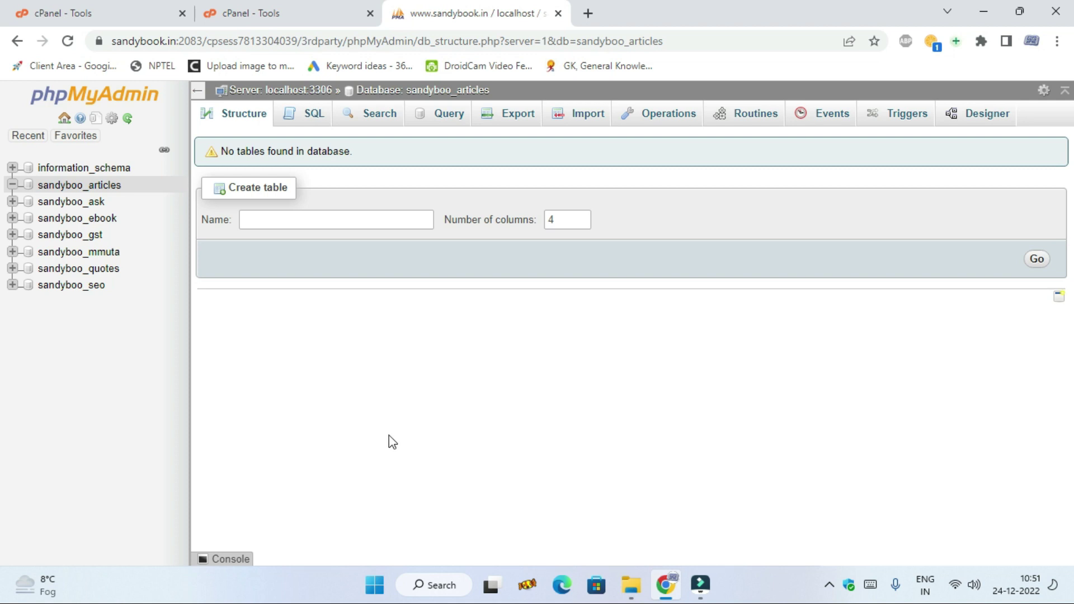
left_click(89, 185)
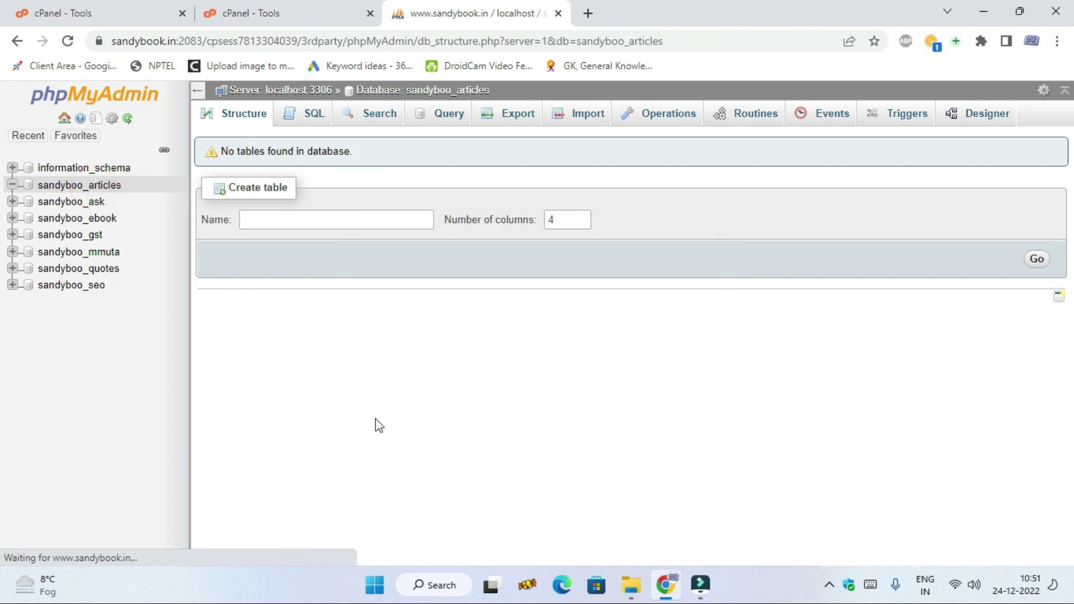
left_click(245, 118)
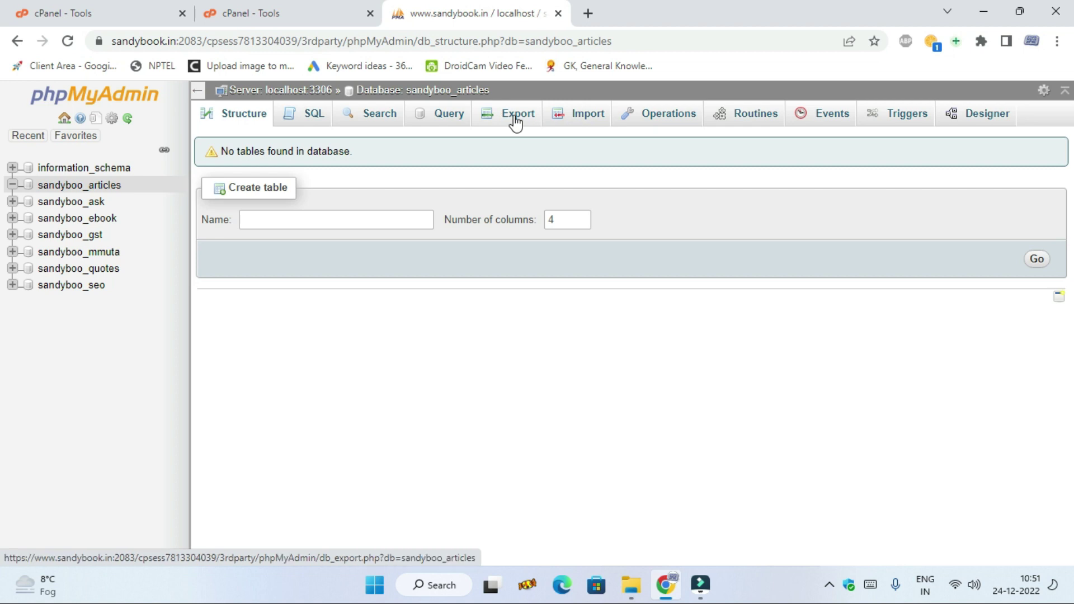
left_click(589, 117)
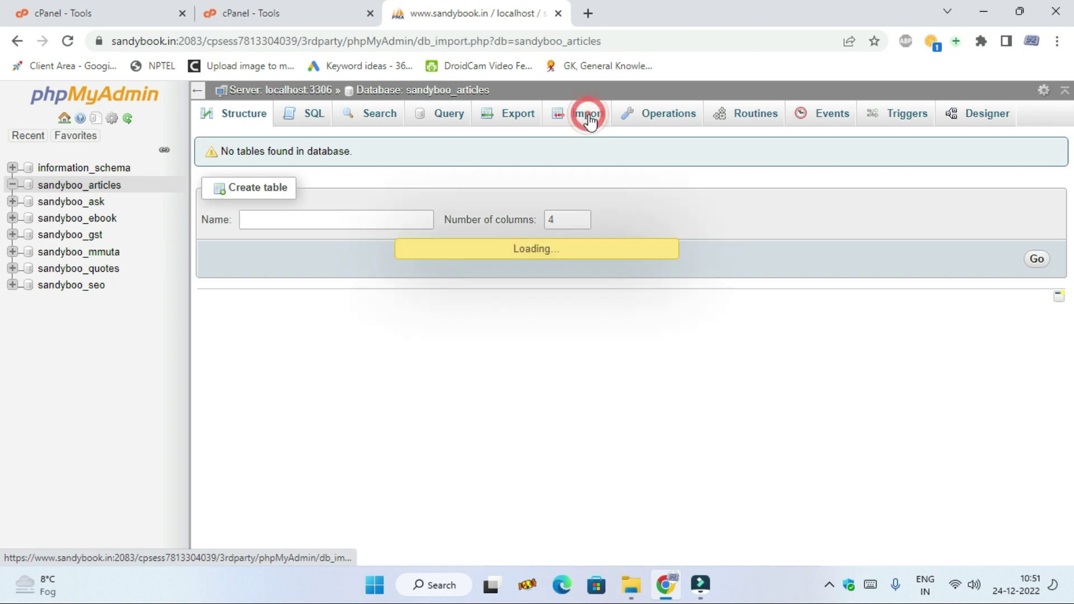
Step: Import the sandyboo_jmln1.sql file from the desktop's New folder into the sandyboo_articles database, keeping the default SQL format options
left_click(355, 271)
left_click(189, 156)
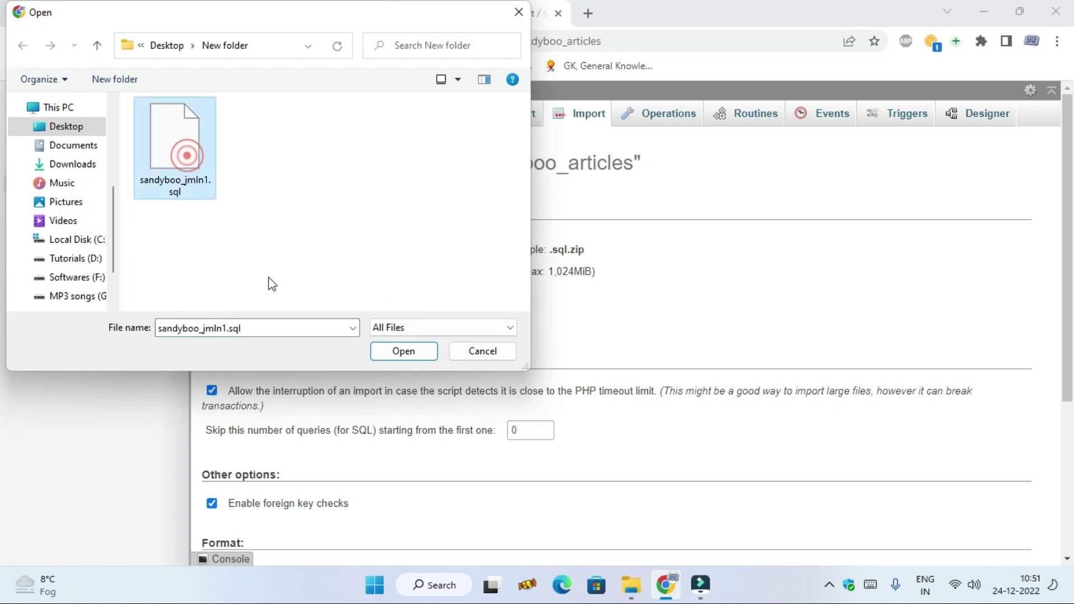
left_click(411, 355)
scroll(617, 369, "down", 4)
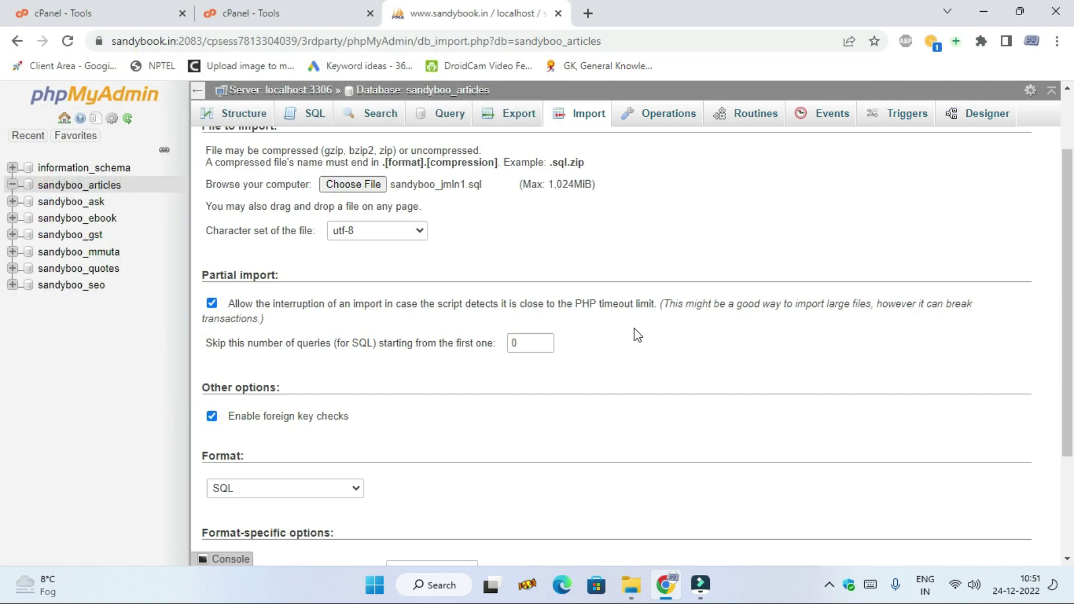
scroll(424, 337, "down", 1)
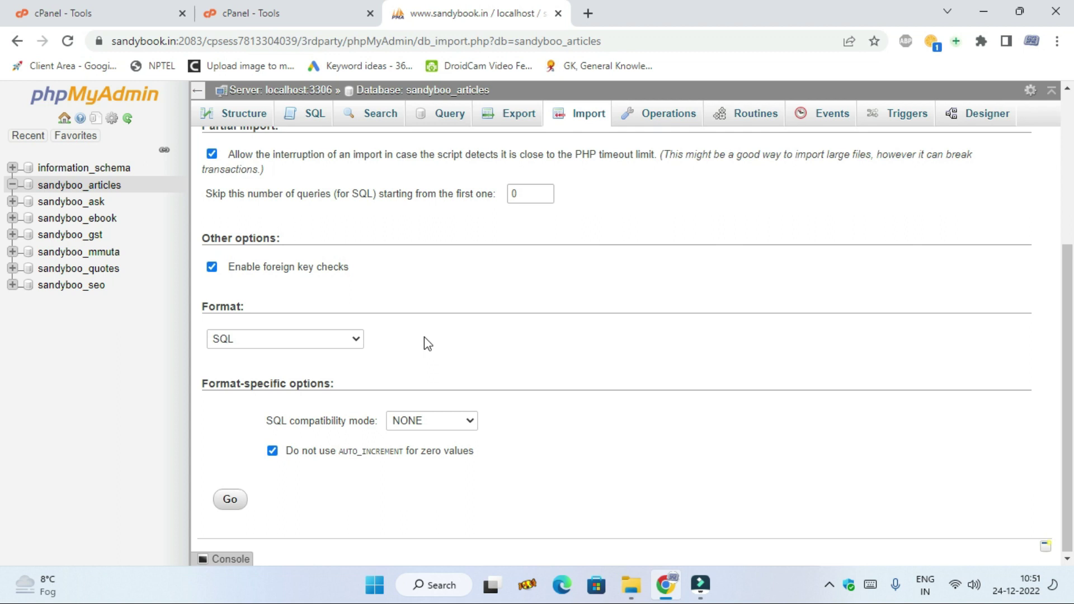
left_click(230, 499)
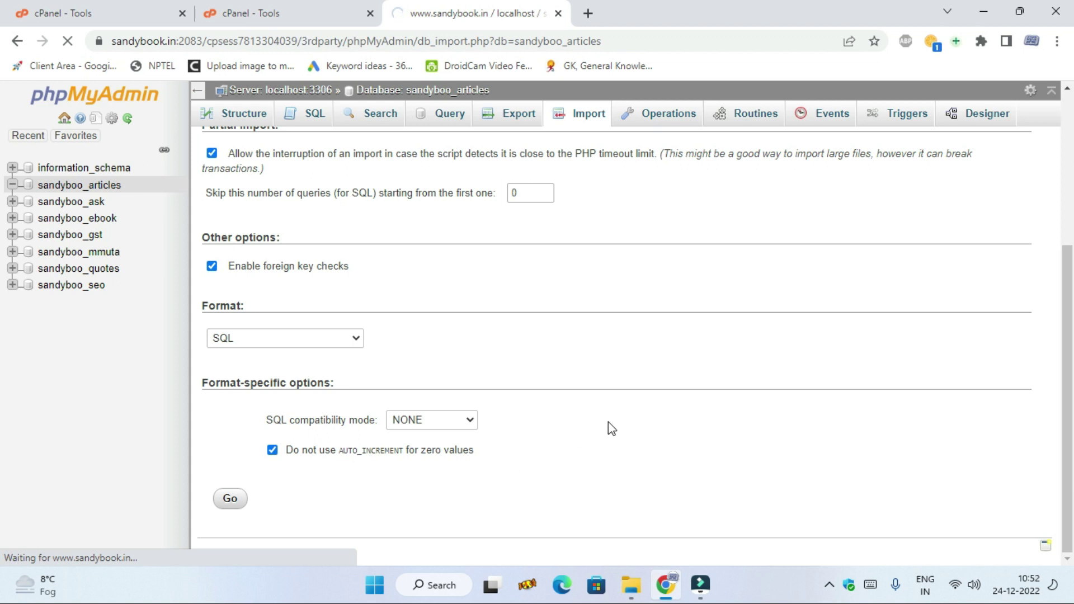
scroll(609, 423, "up", 4)
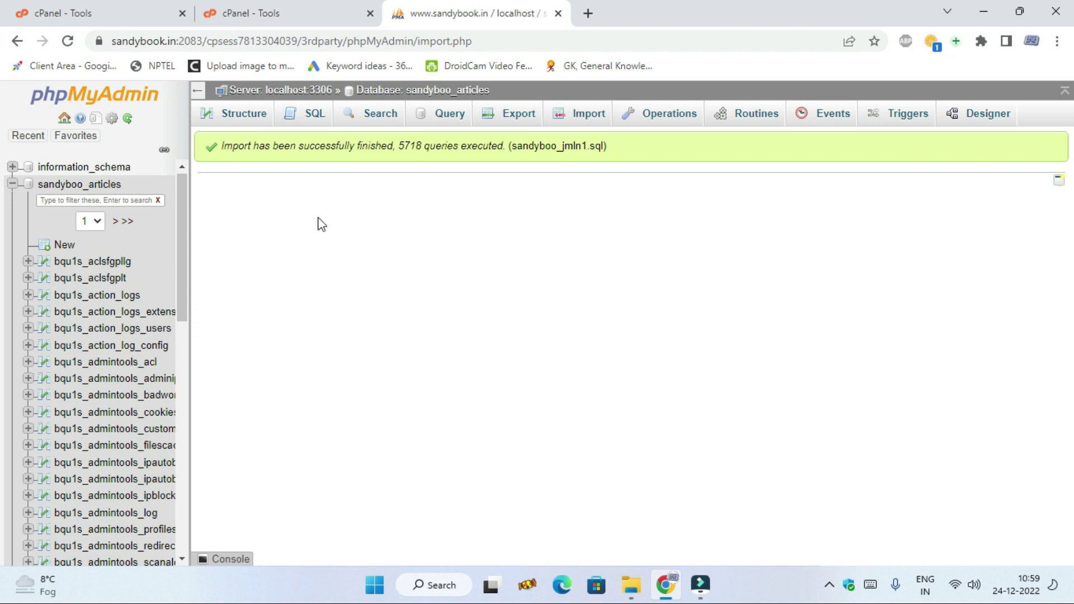
Step: Examine the imported tables in the structure of the sandyboo_articles database down to the table total, and close phpMyAdmin
left_click(242, 122)
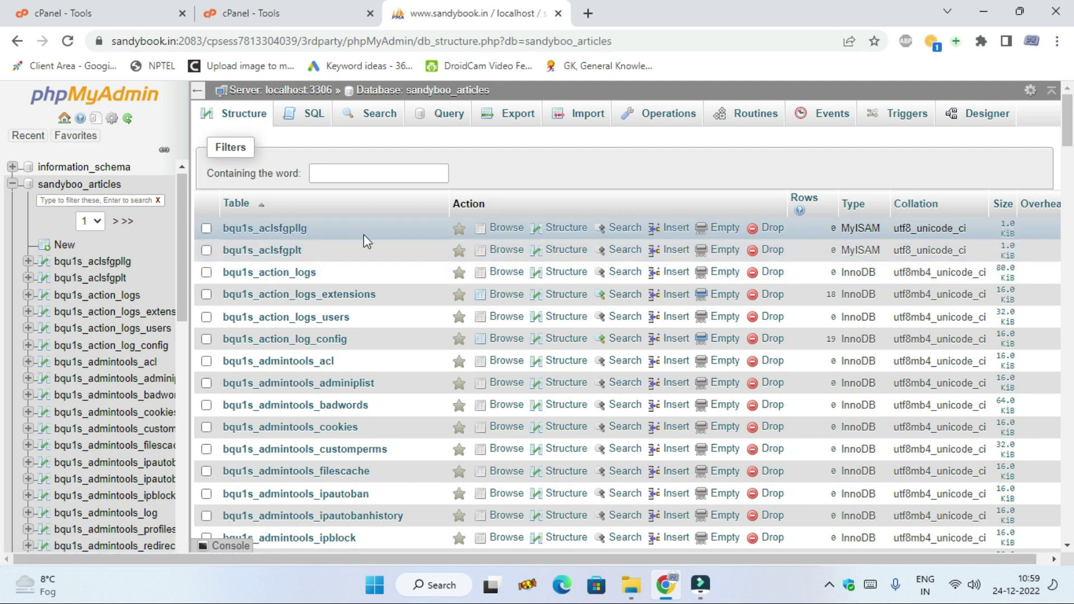
scroll(368, 235, "down", 12)
scroll(434, 268, "down", 20)
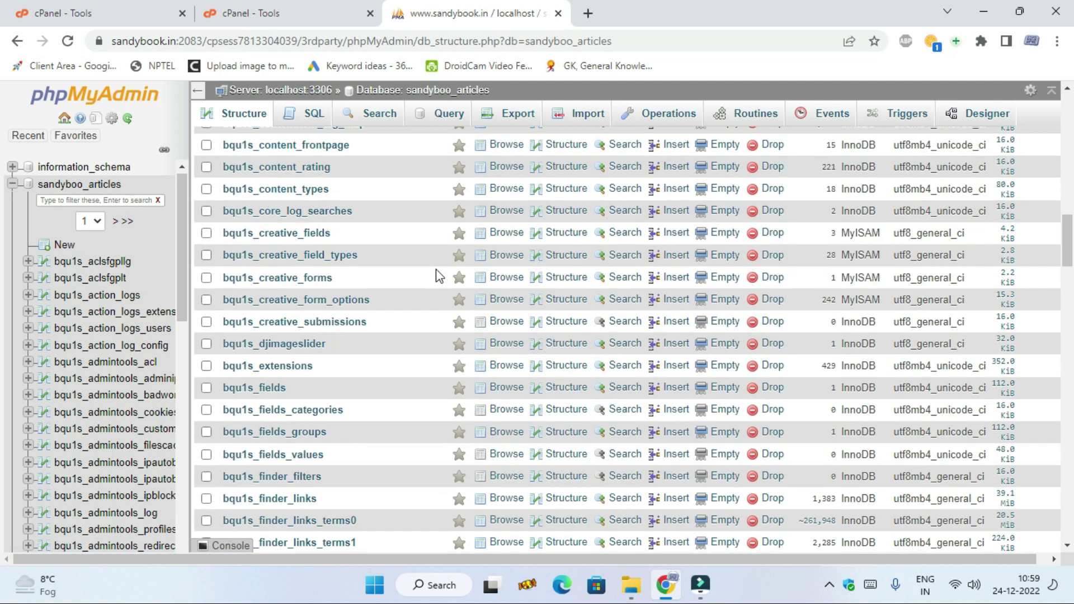
scroll(439, 277, "down", 20)
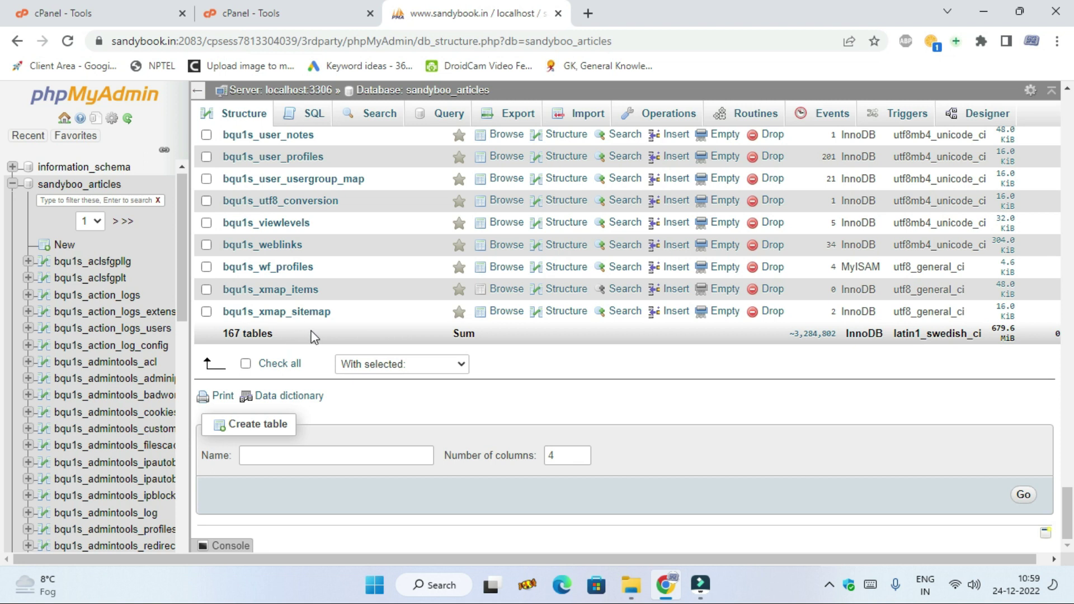
scroll(311, 336, "up", 20)
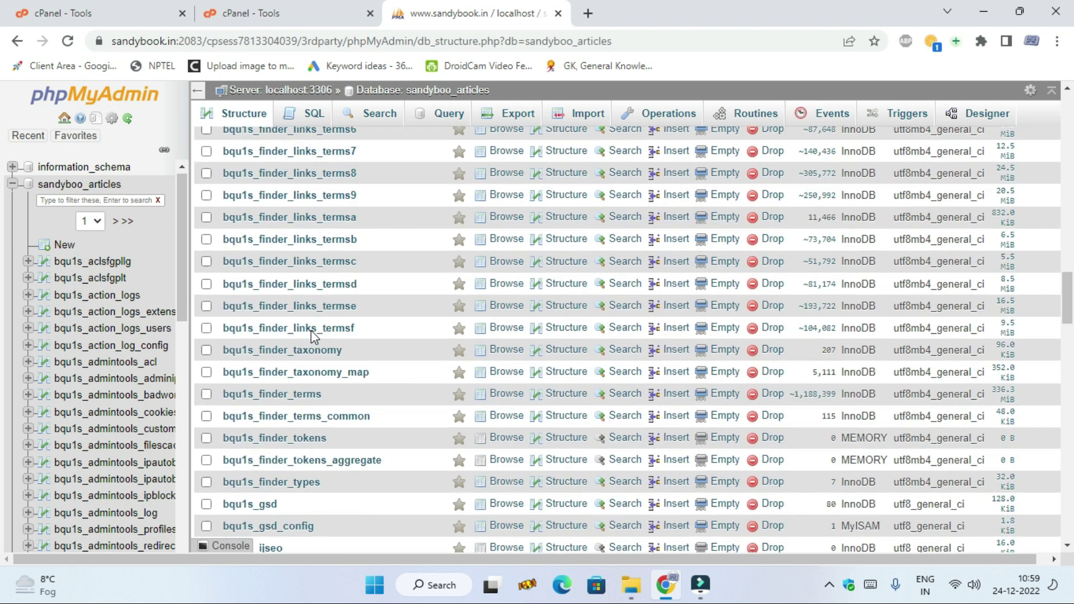
scroll(311, 335, "up", 8)
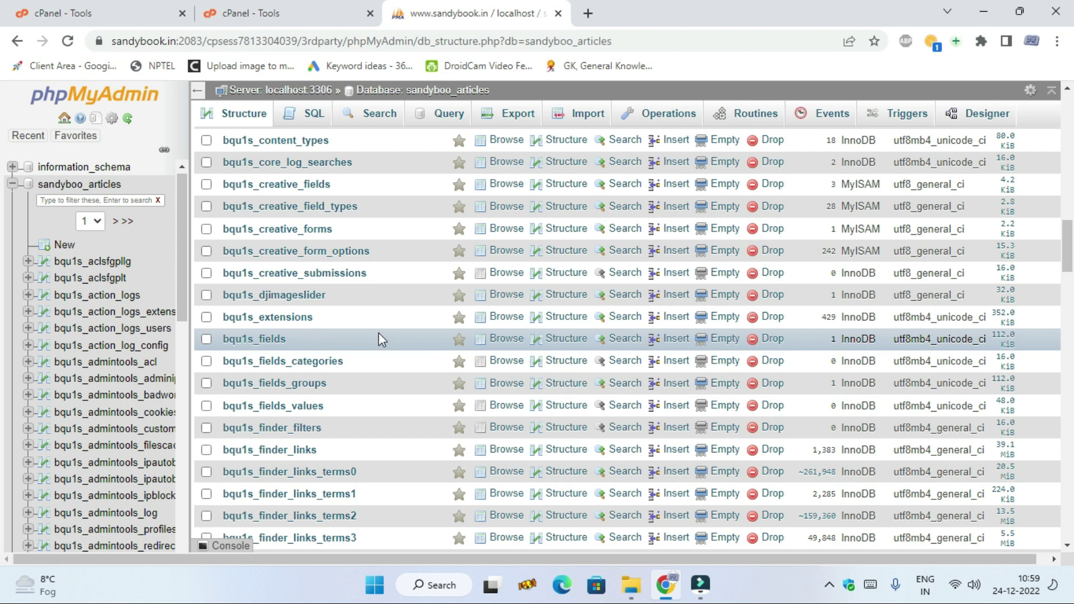
left_click(558, 14)
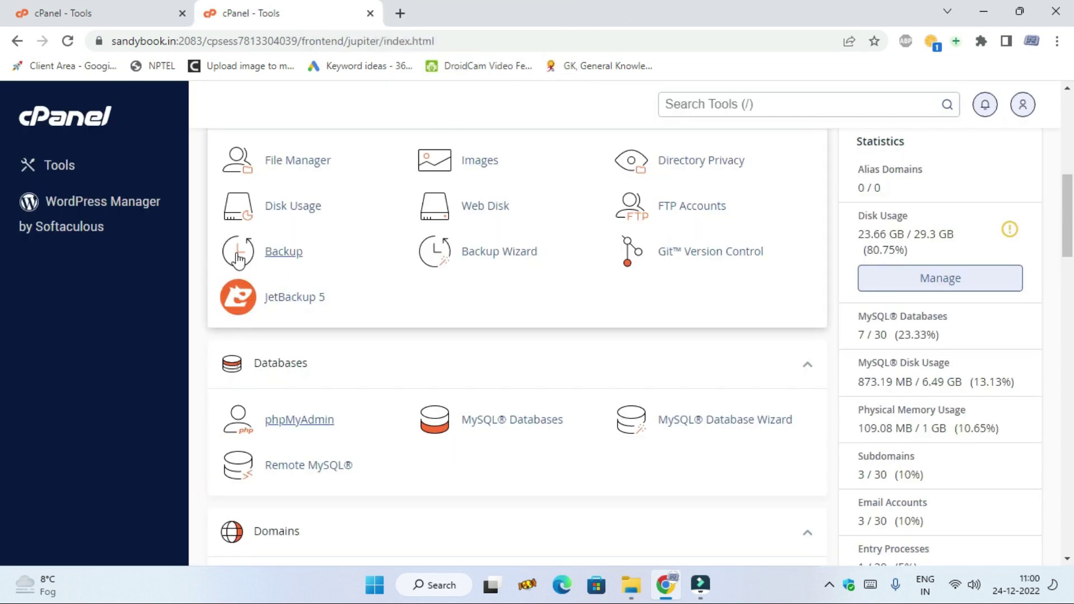